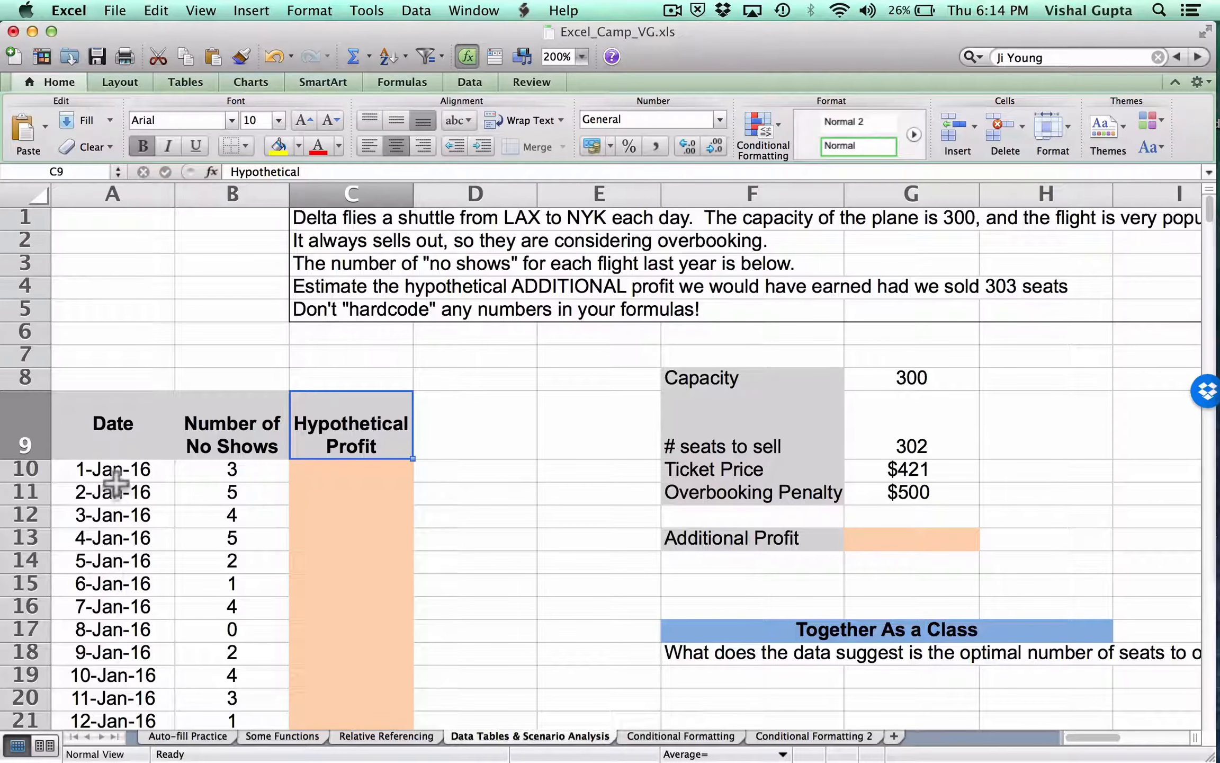
Insert two blank columns at column C, ahead of Hypothetical Profit.
{"action": "left_click", "coordinate": [216, 476]}
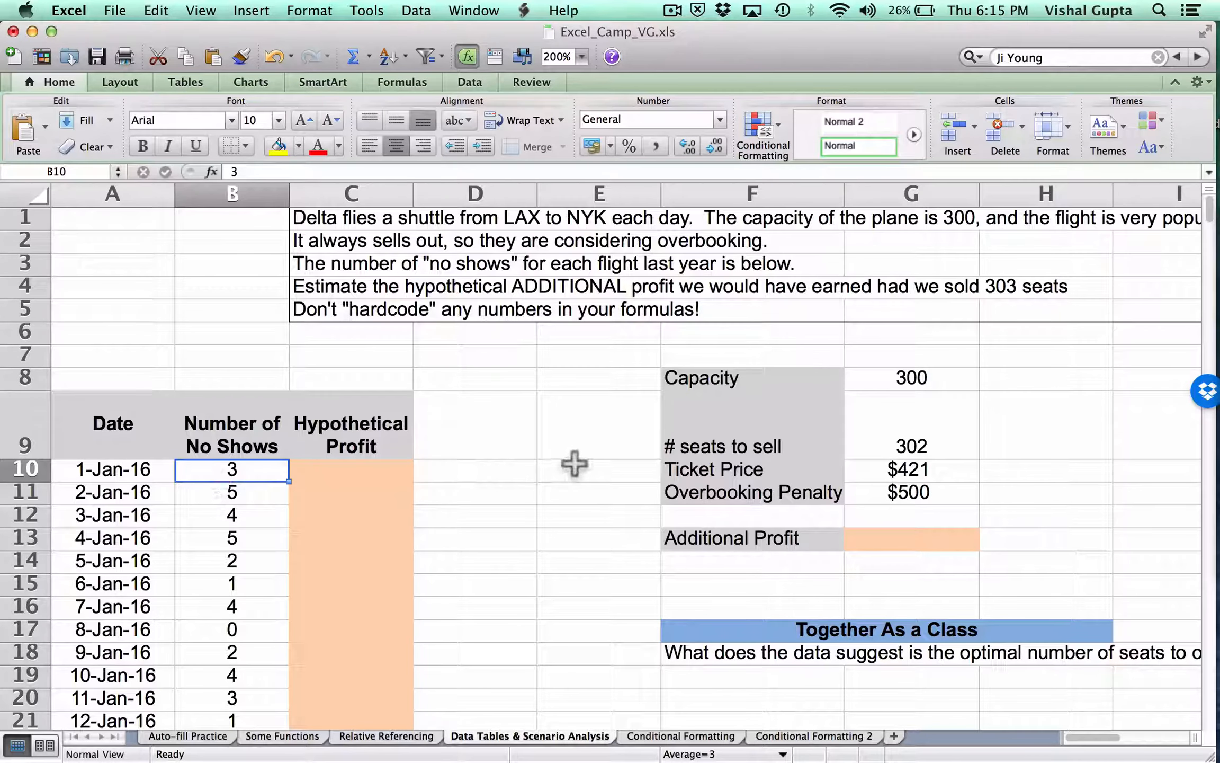
{"action": "left_click", "coordinate": [905, 475]}
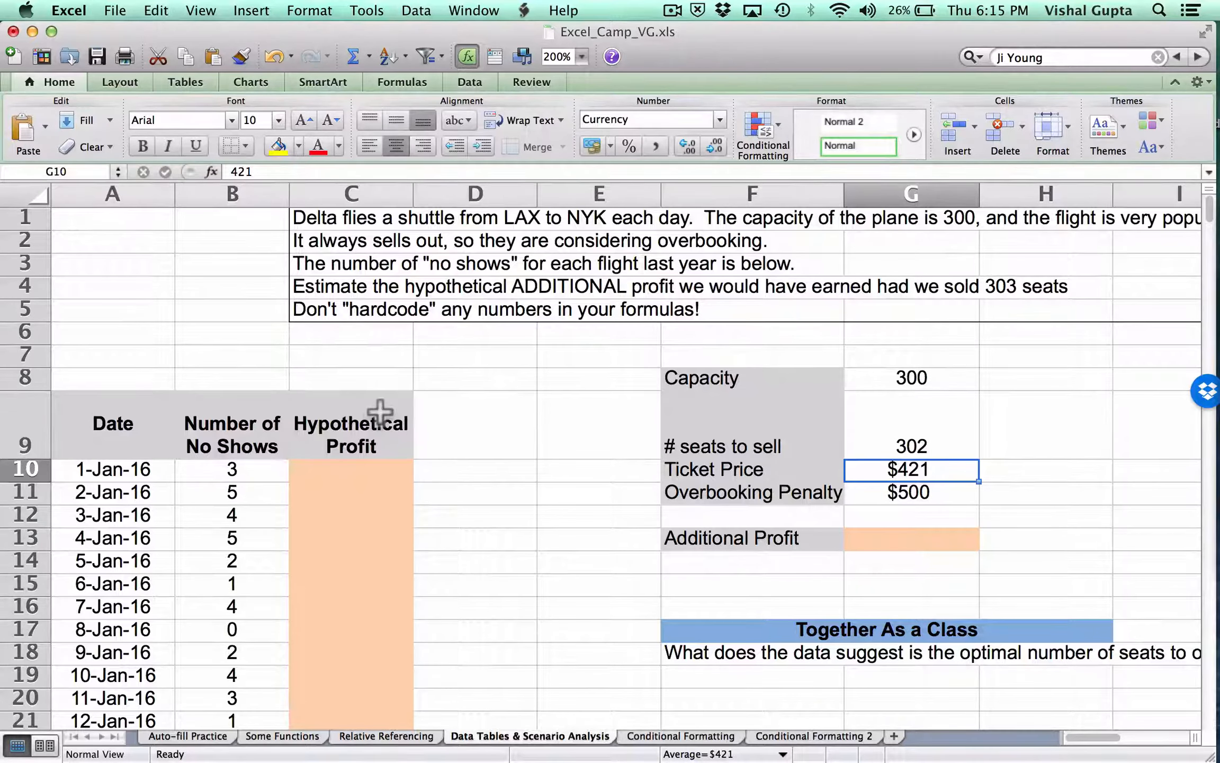
{"action": "left_click", "coordinate": [344, 188]}
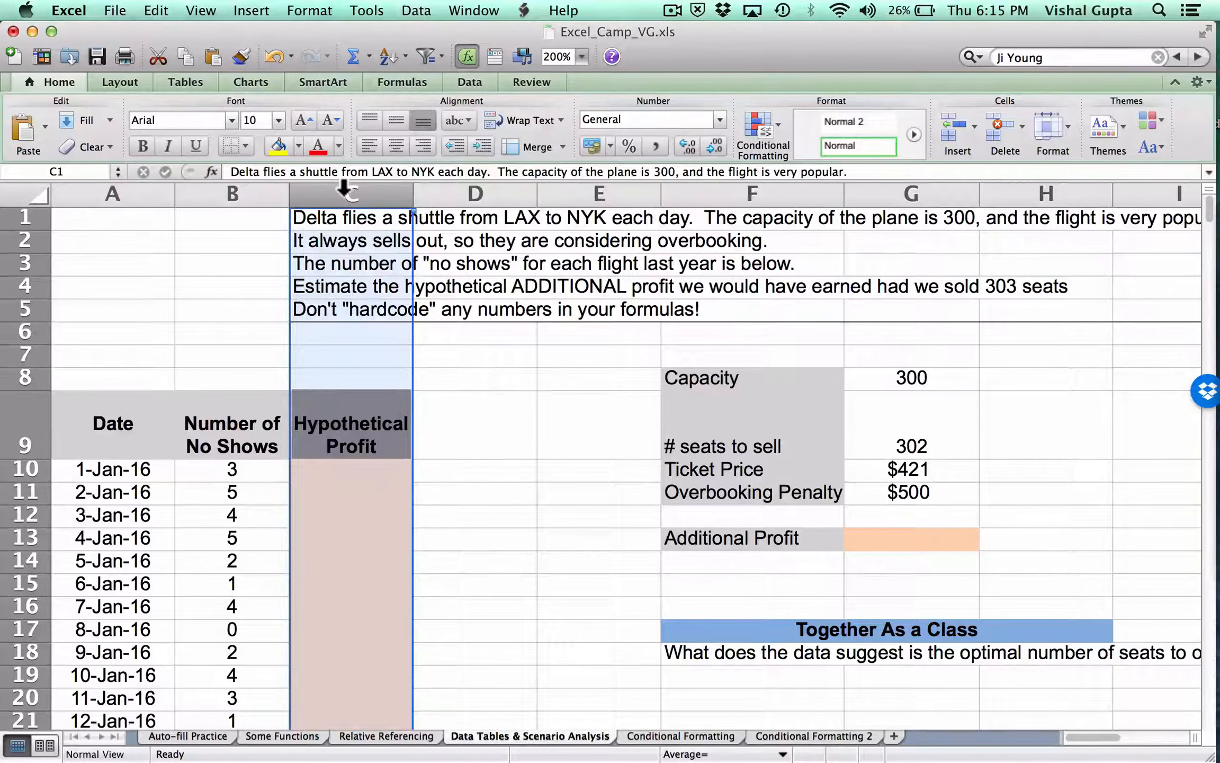
{"action": "right_click", "coordinate": [344, 186]}
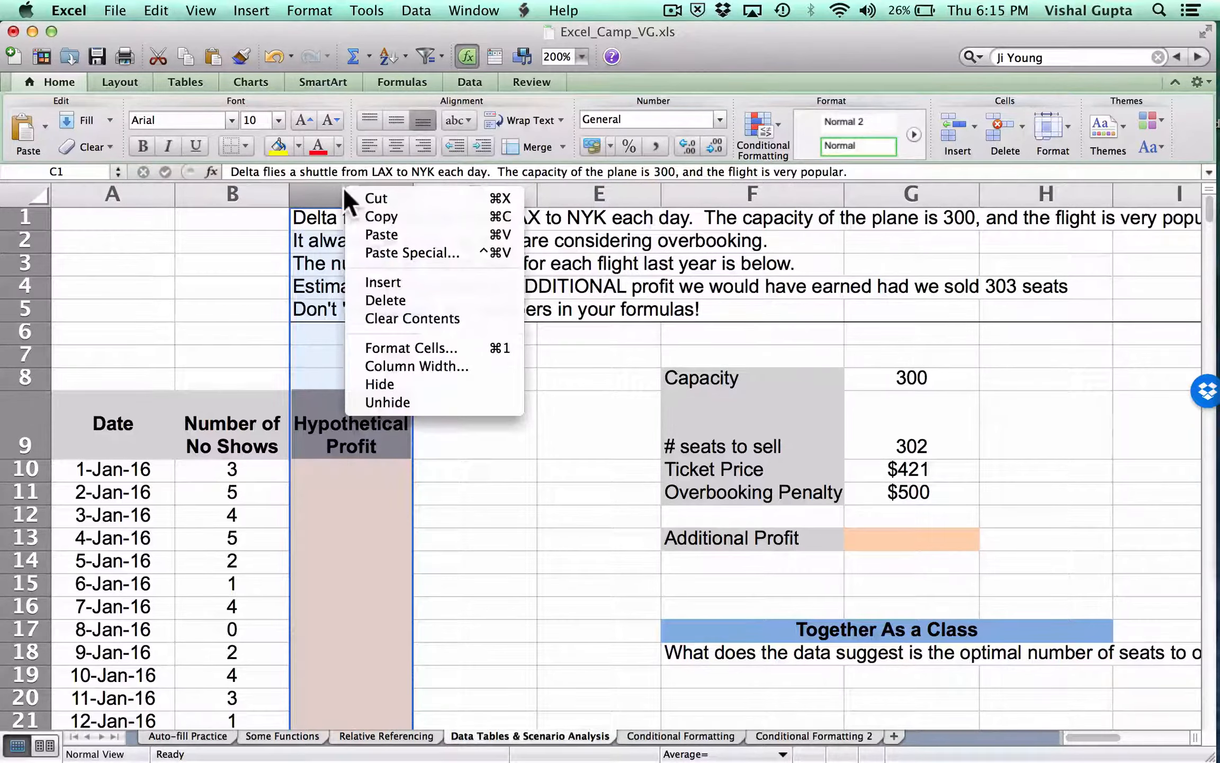
{"action": "left_click", "coordinate": [386, 280]}
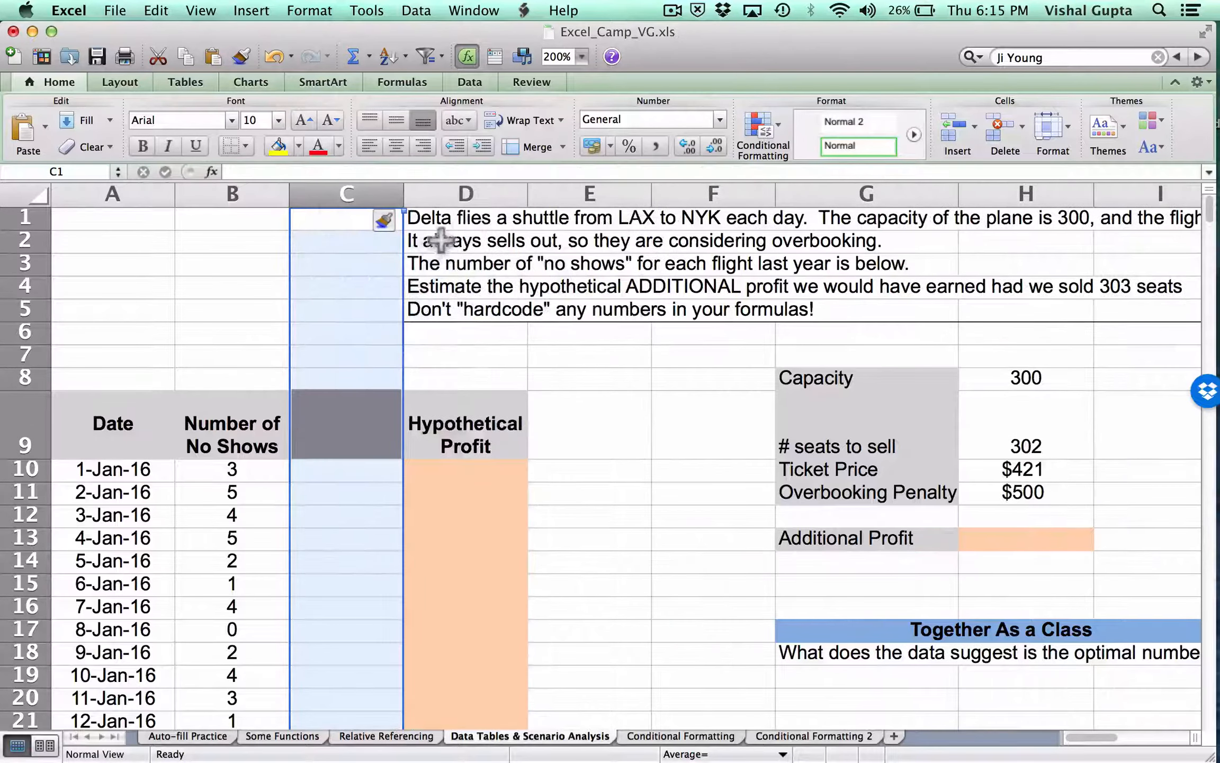
{"action": "right_click", "coordinate": [371, 195]}
{"action": "left_click", "coordinate": [378, 281]}
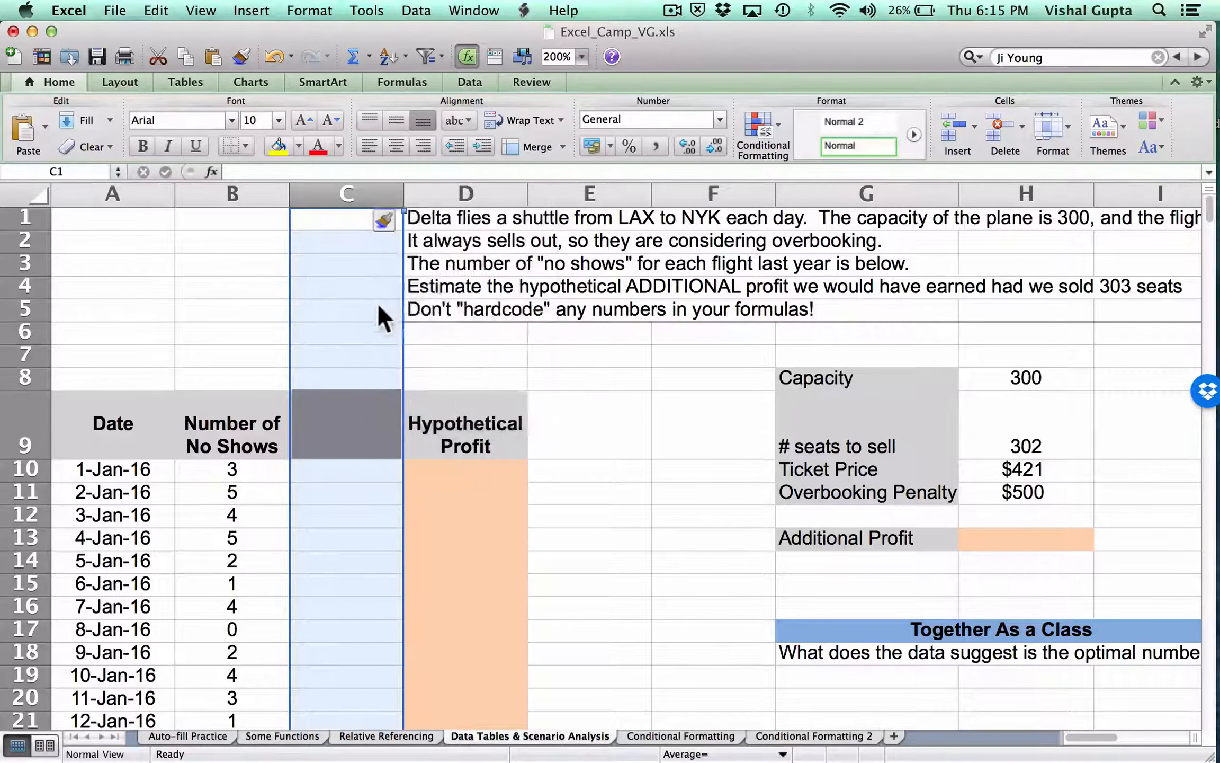
Head the new columns Revenue in C9 and Costs in D9.
{"action": "left_click", "coordinate": [371, 405]}
{"action": "type", "text": "Revenue"}
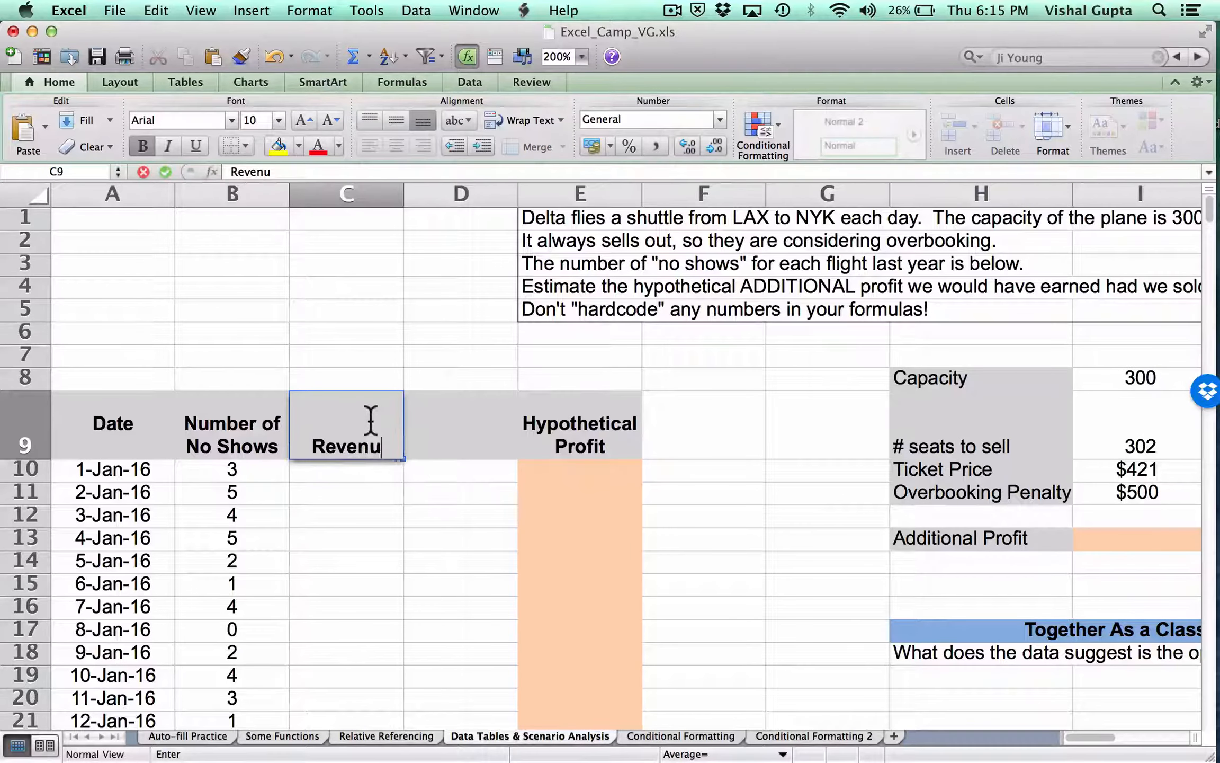
{"action": "key", "text": "Tab"}
{"action": "type", "text": "Costs"}
{"action": "key", "text": "Return"}
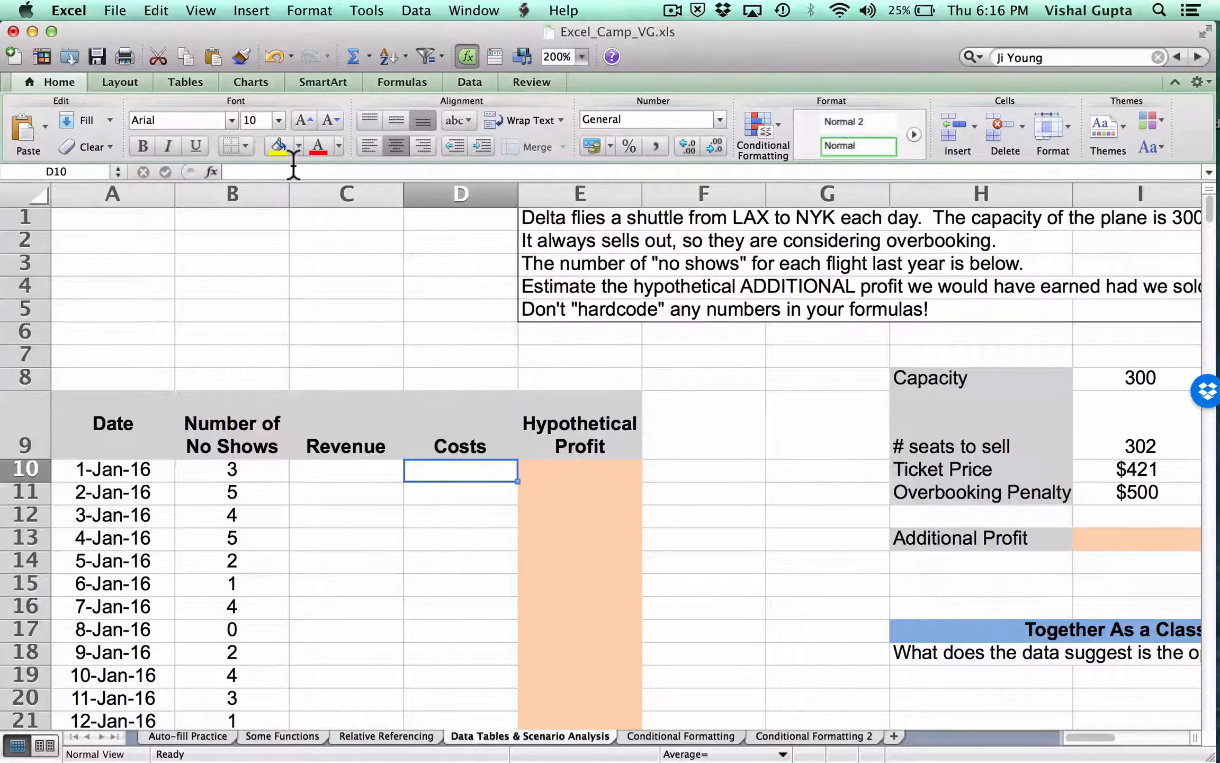
{"action": "key", "text": "Right"}
{"action": "key", "text": "Right"}
{"action": "key", "text": "Right"}
{"action": "key", "text": "Right"}
{"action": "key", "text": "Right"}
{"action": "key", "text": "Right"}
{"action": "key", "text": "Up"}
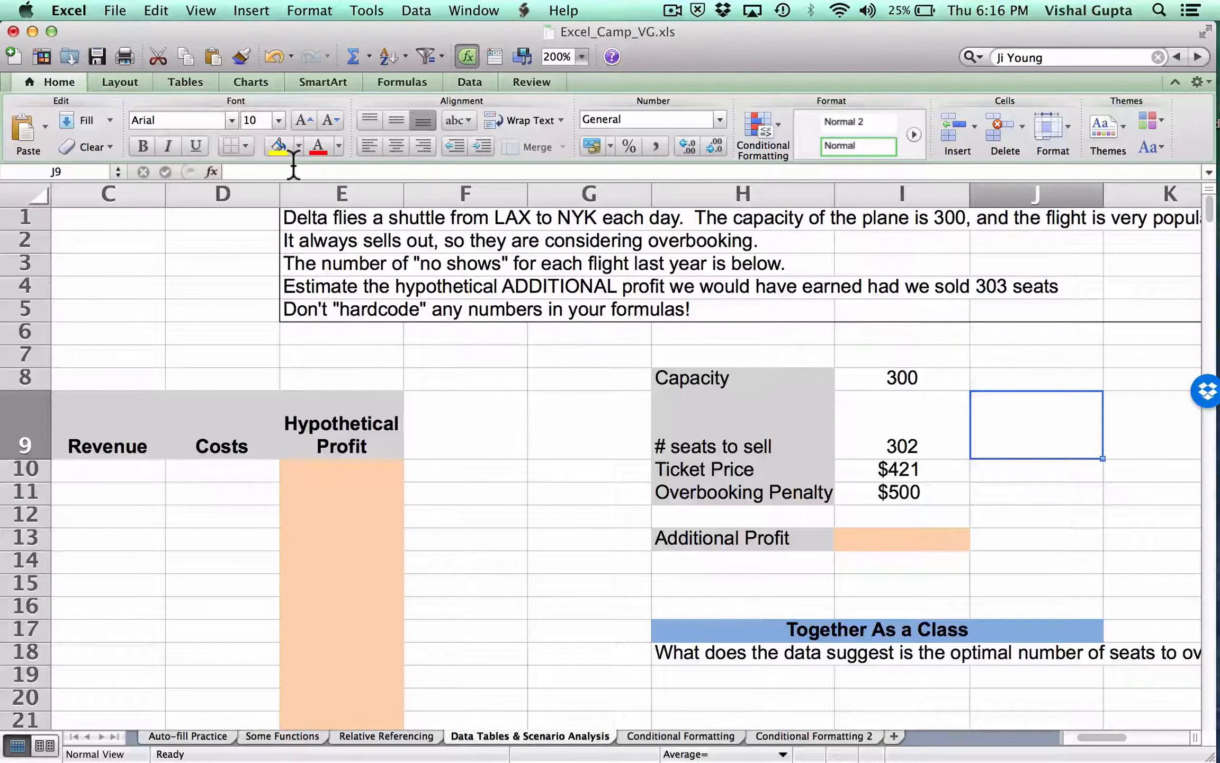
Enter =I9-I8 in J9 so the overbooked seat count shows 2.
{"action": "type", "text": "="}
{"action": "key", "text": "Left"}
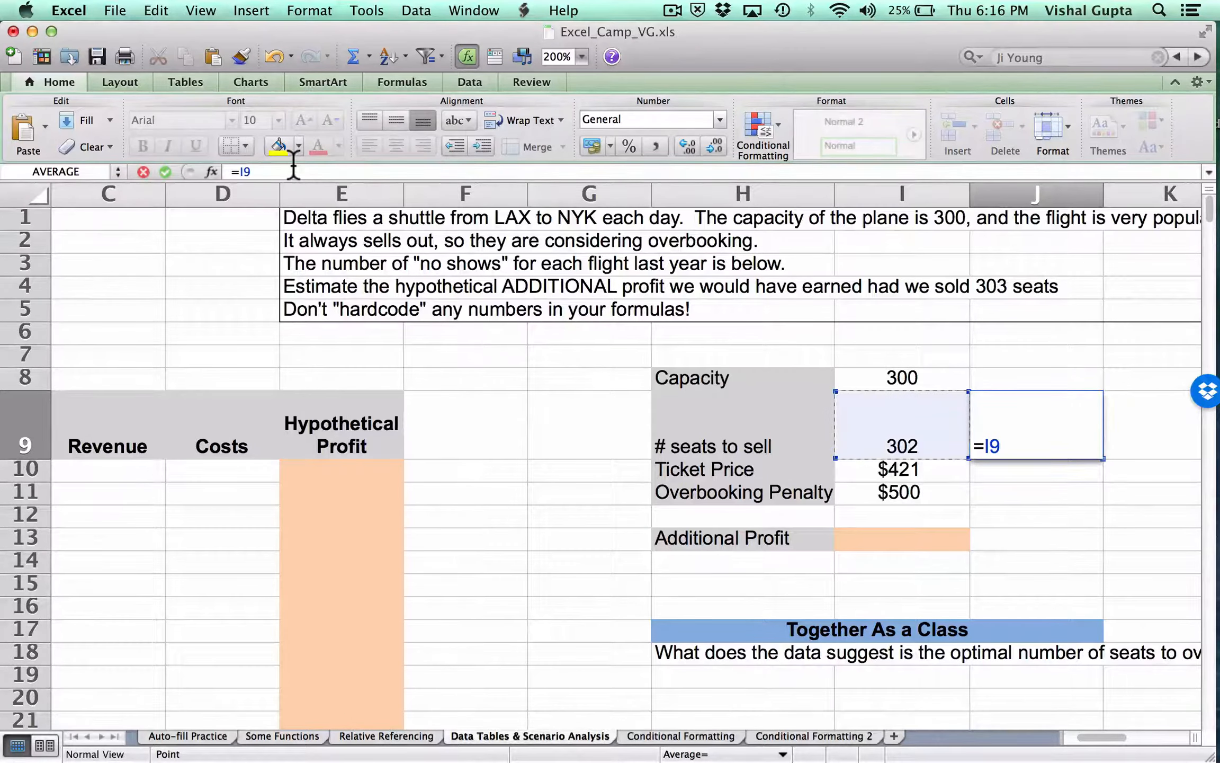
{"action": "type", "text": "-"}
{"action": "key", "text": "Left"}
{"action": "key", "text": "Up"}
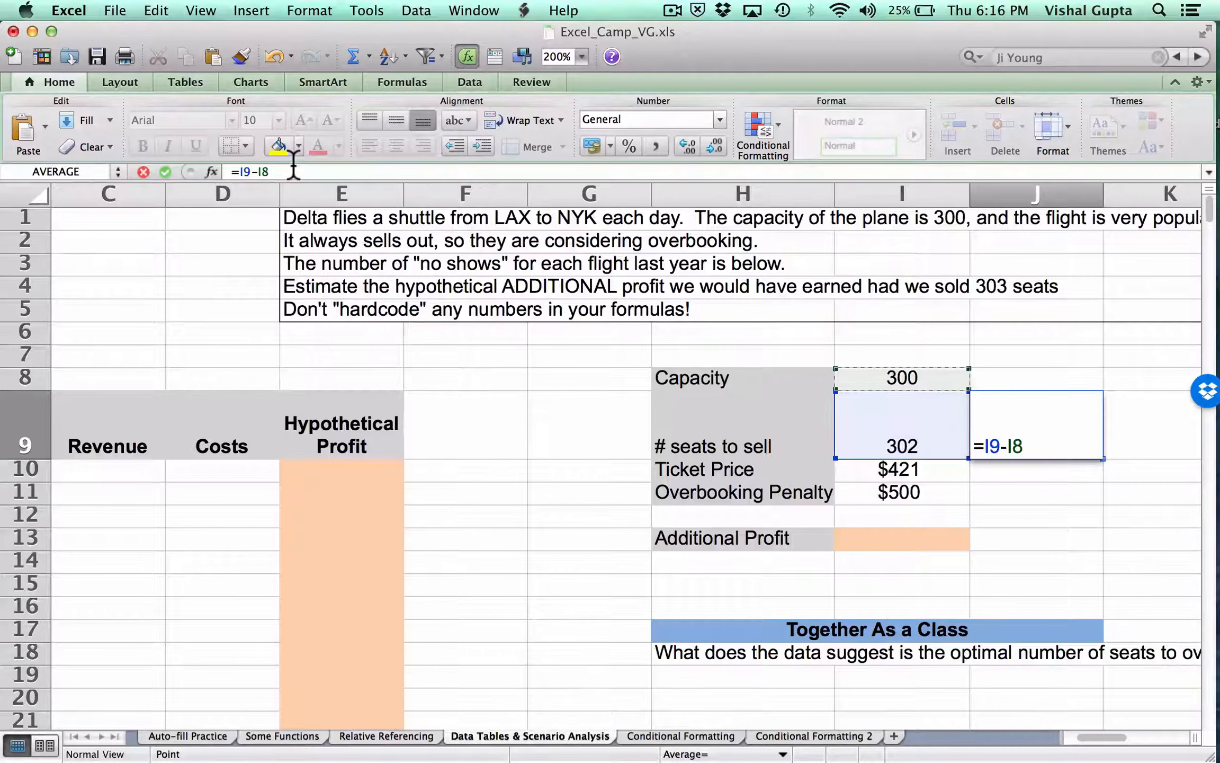
{"action": "key", "text": "Return"}
{"action": "key", "text": "Up"}
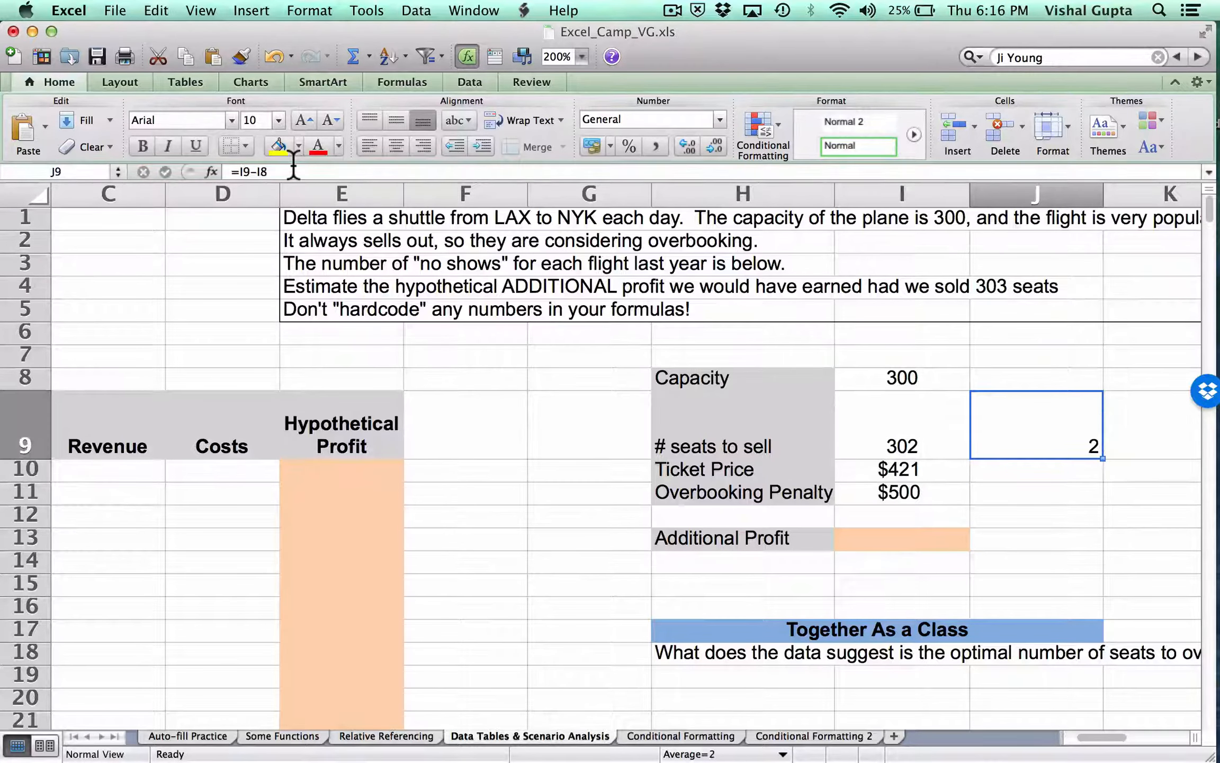
{"action": "key", "text": "Left"}
{"action": "key", "text": "Left"}
{"action": "key", "text": "Left"}
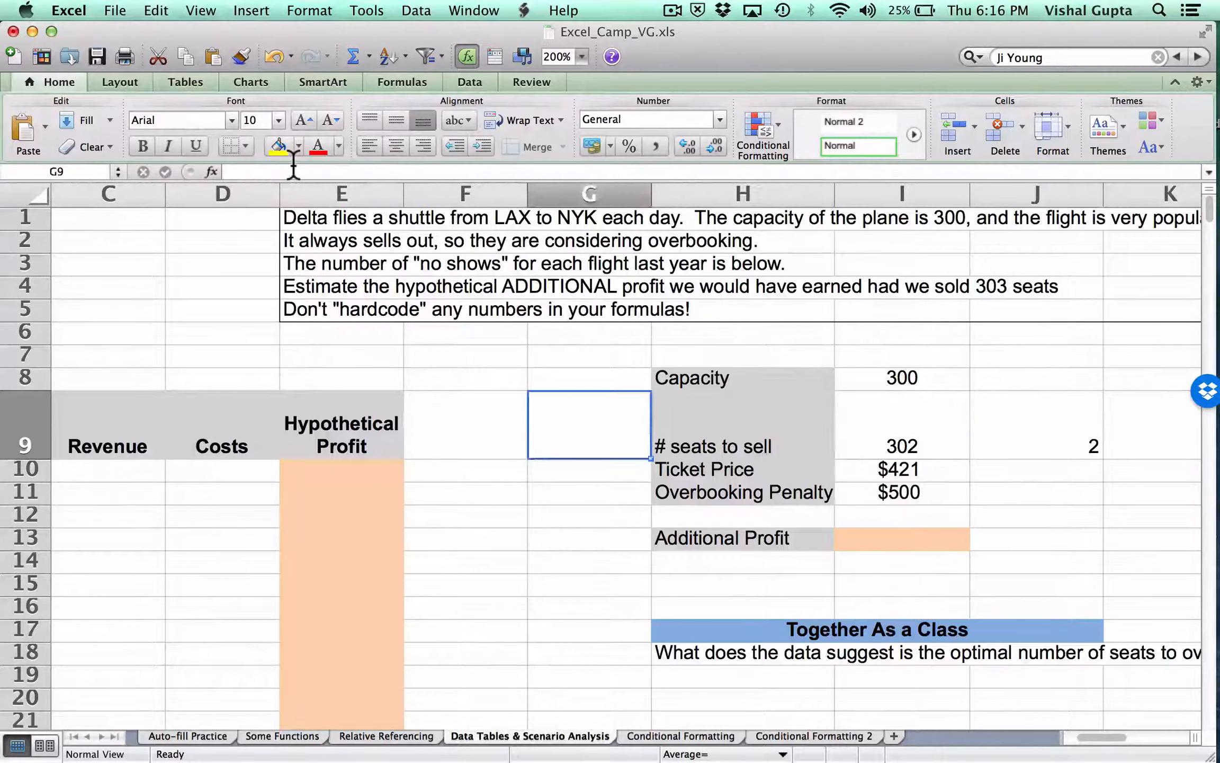
{"action": "key", "text": "Left"}
{"action": "key", "text": "Left"}
{"action": "key", "text": "Left"}
{"action": "key", "text": "Left"}
{"action": "key", "text": "Left"}
{"action": "key", "text": "Left"}
Enter the revenue formula =J9*I10 in C10.
{"action": "key", "text": "Right"}
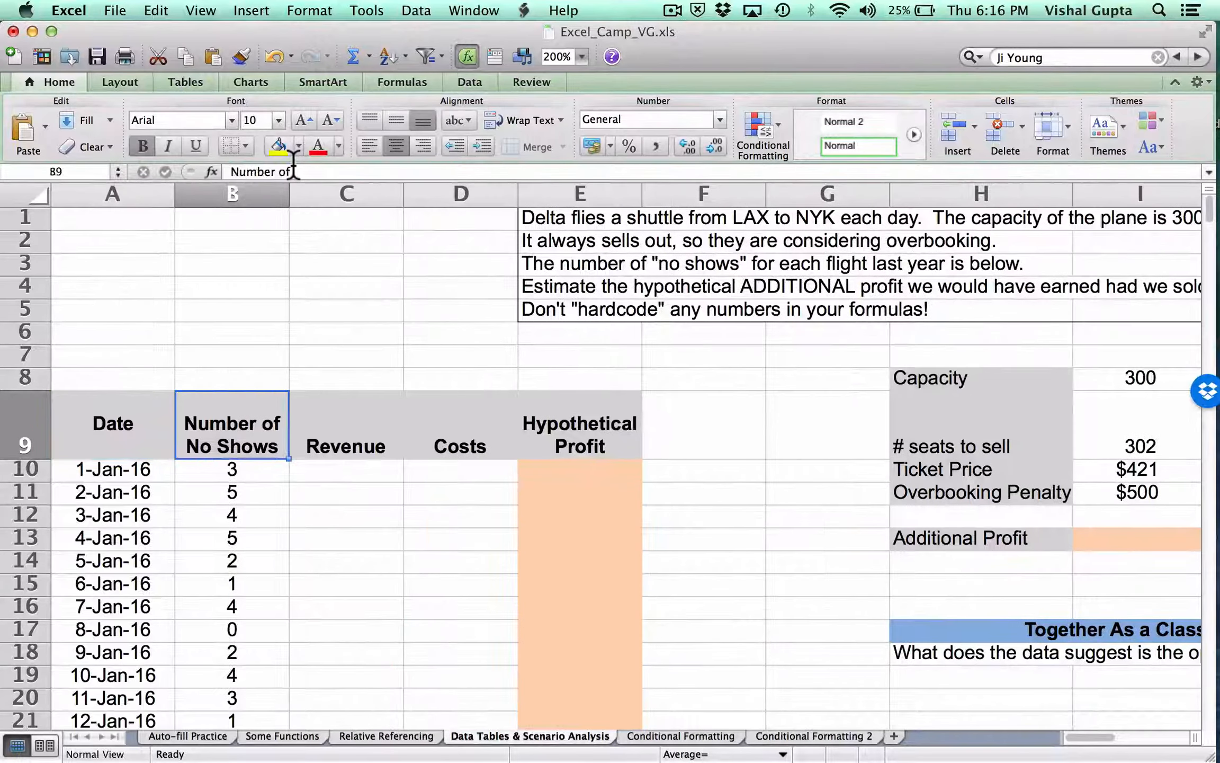
{"action": "key", "text": "Down"}
{"action": "key", "text": "Right"}
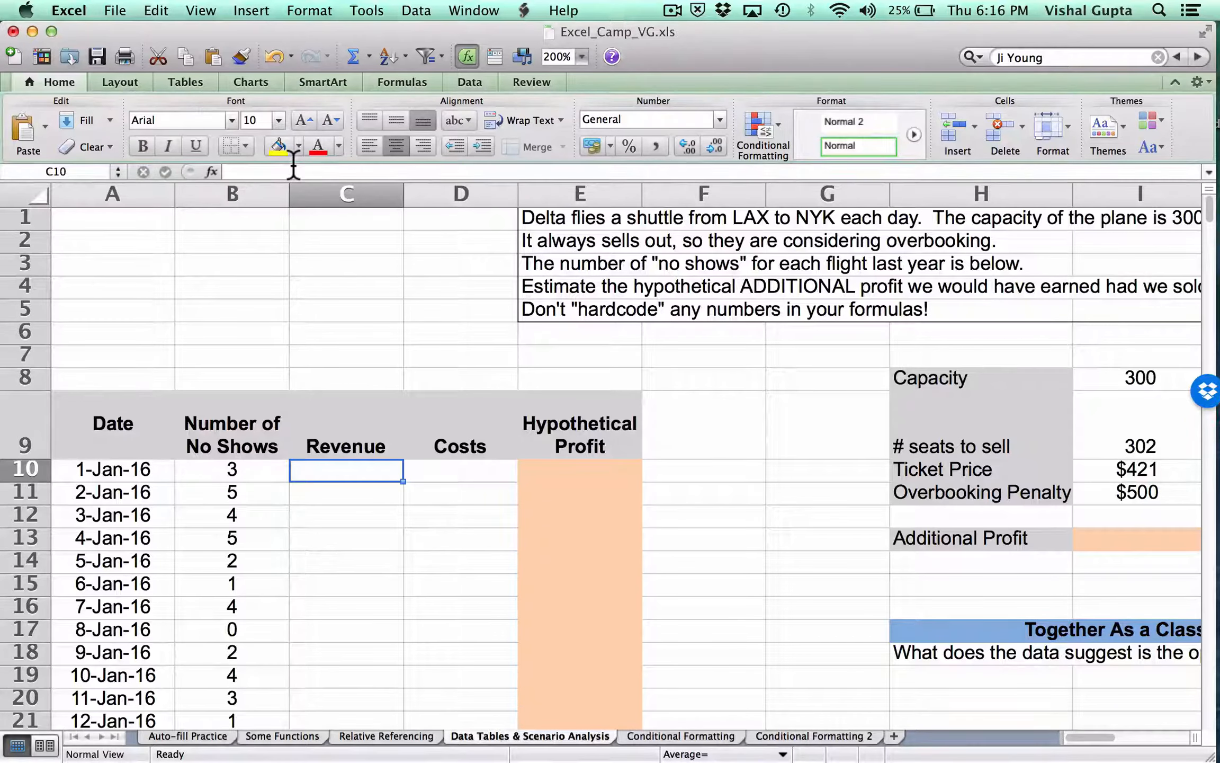
{"action": "type", "text": "="}
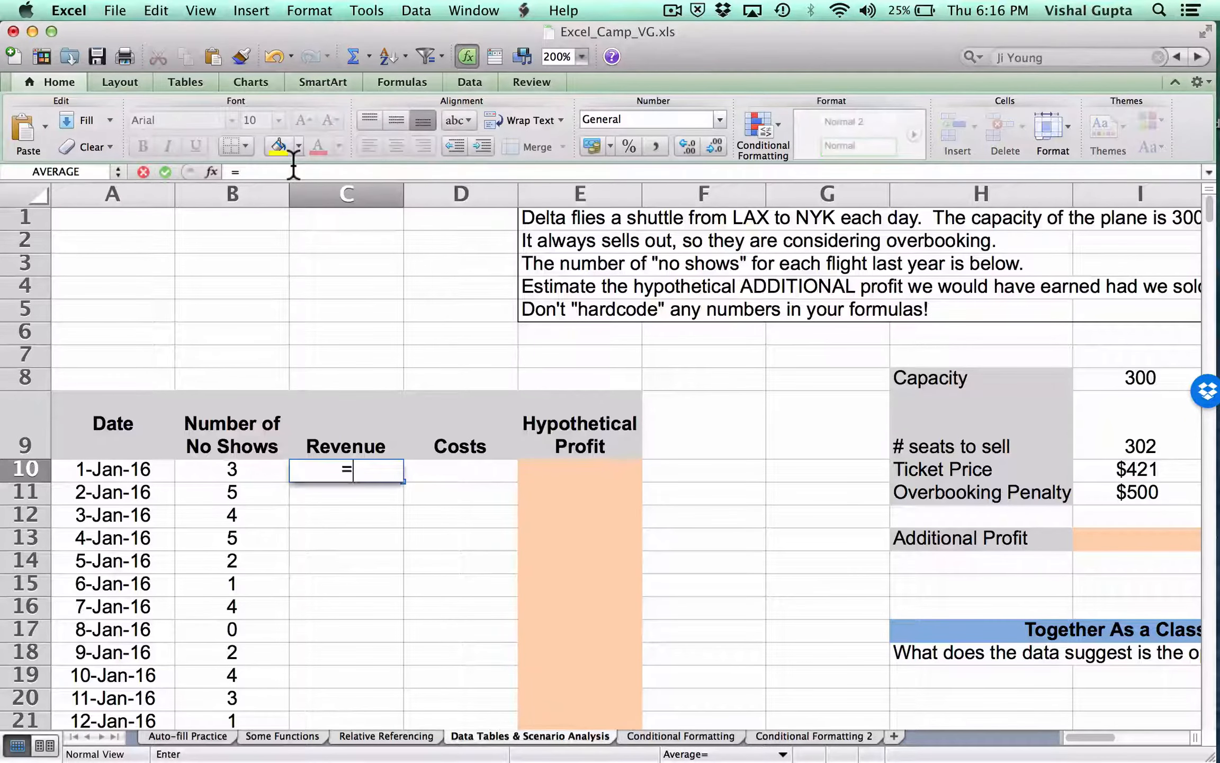
{"action": "key", "text": "Right"}
{"action": "key", "text": "Right"}
{"action": "key", "text": "Right"}
{"action": "key", "text": "Right"}
{"action": "key", "text": "Right"}
{"action": "key", "text": "Right"}
{"action": "key", "text": "Right"}
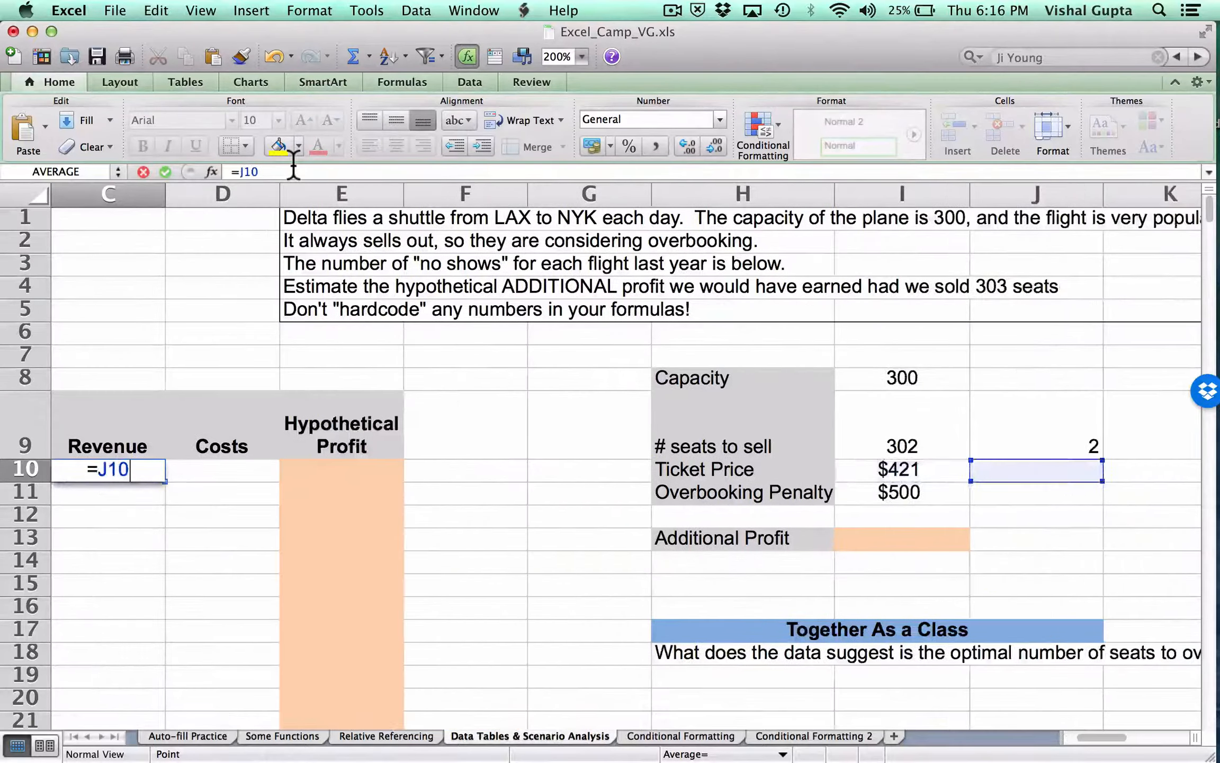
{"action": "key", "text": "Up"}
{"action": "type", "text": "*"}
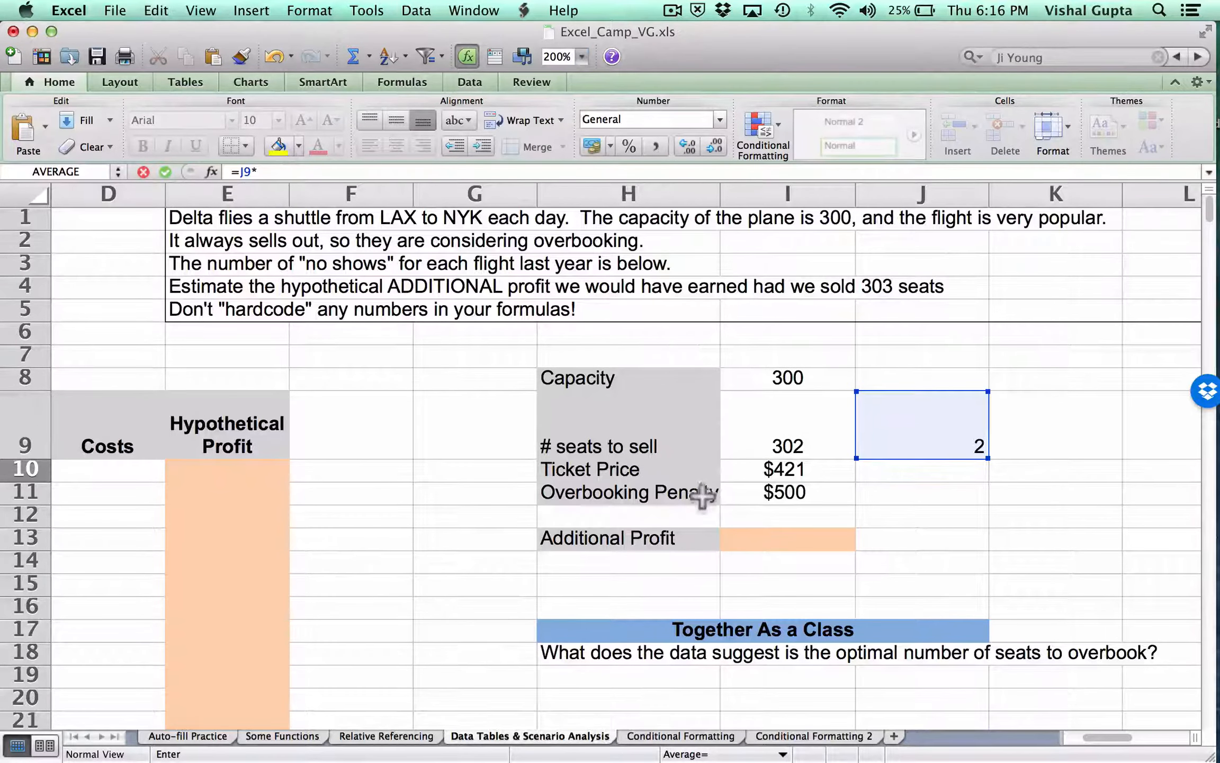
{"action": "left_click", "coordinate": [786, 469]}
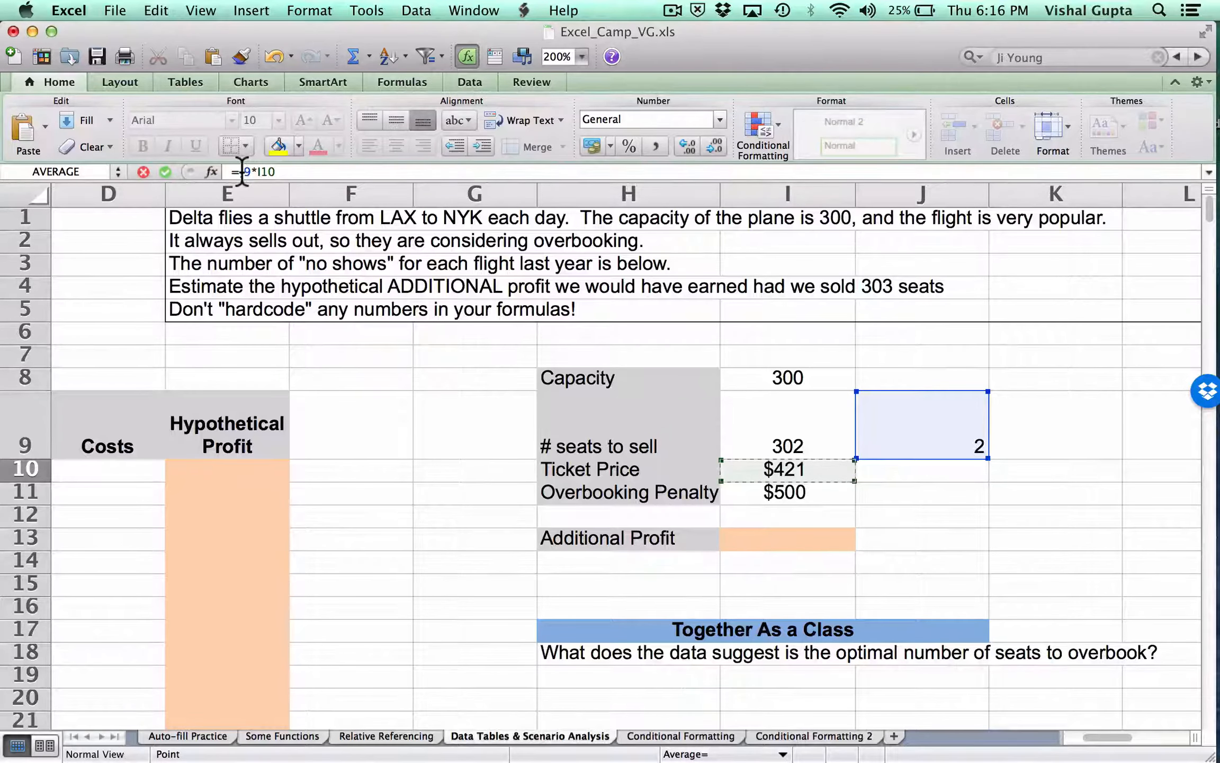
{"action": "key", "text": "Return"}
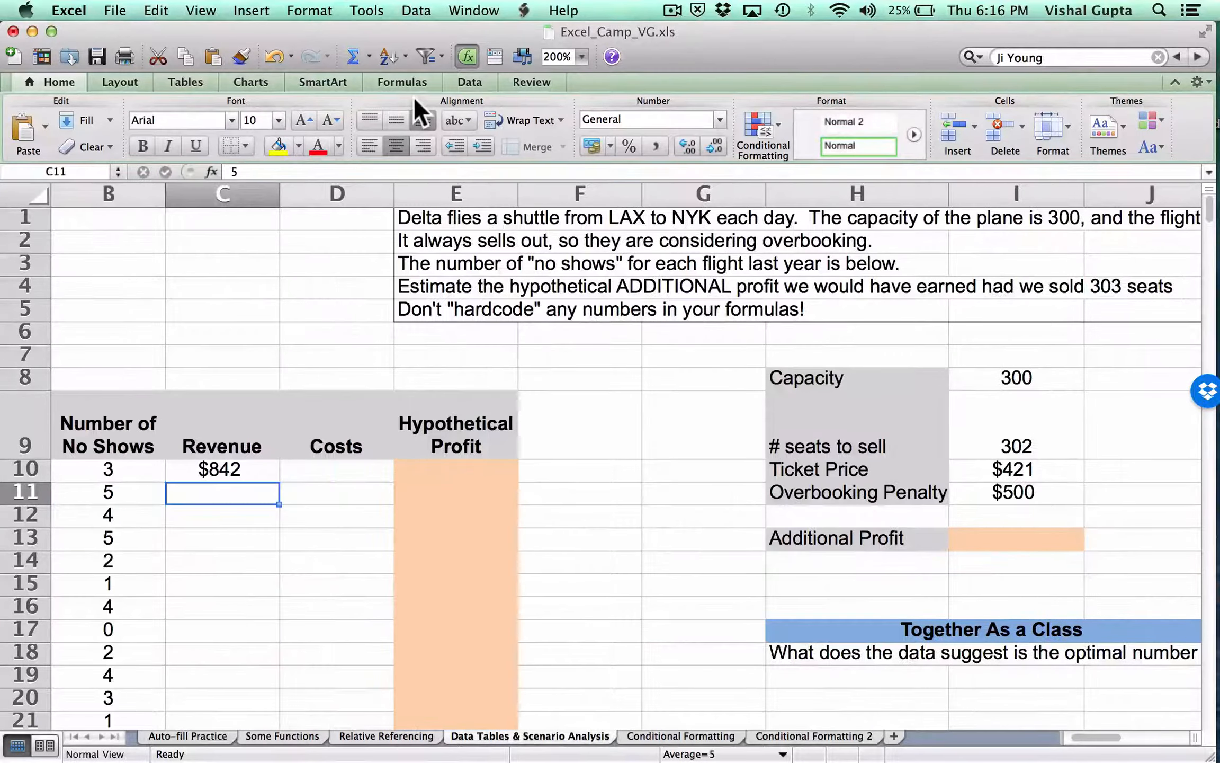
Make the C10 references absolute as =$J$9*$I$10, showing $842.
{"action": "key", "text": "Up"}
{"action": "key", "text": "Left"}
{"action": "key", "text": "Right"}
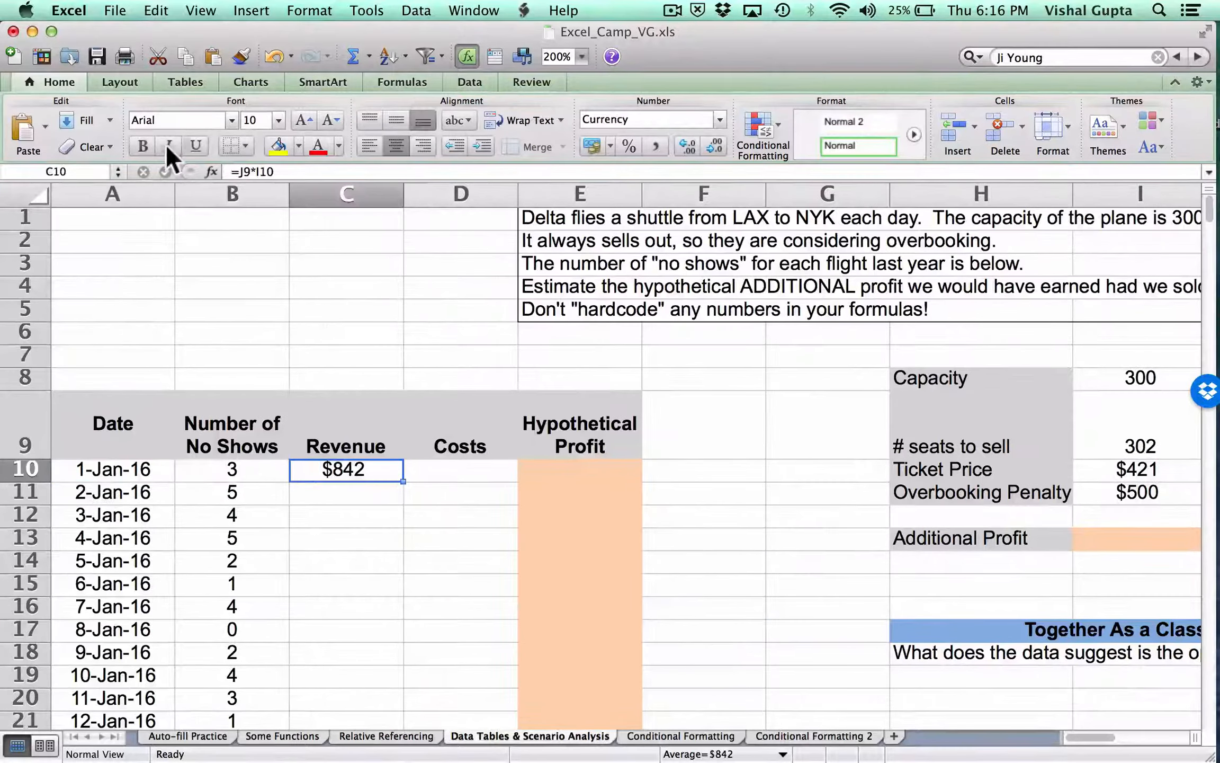
{"action": "left_click", "coordinate": [246, 171]}
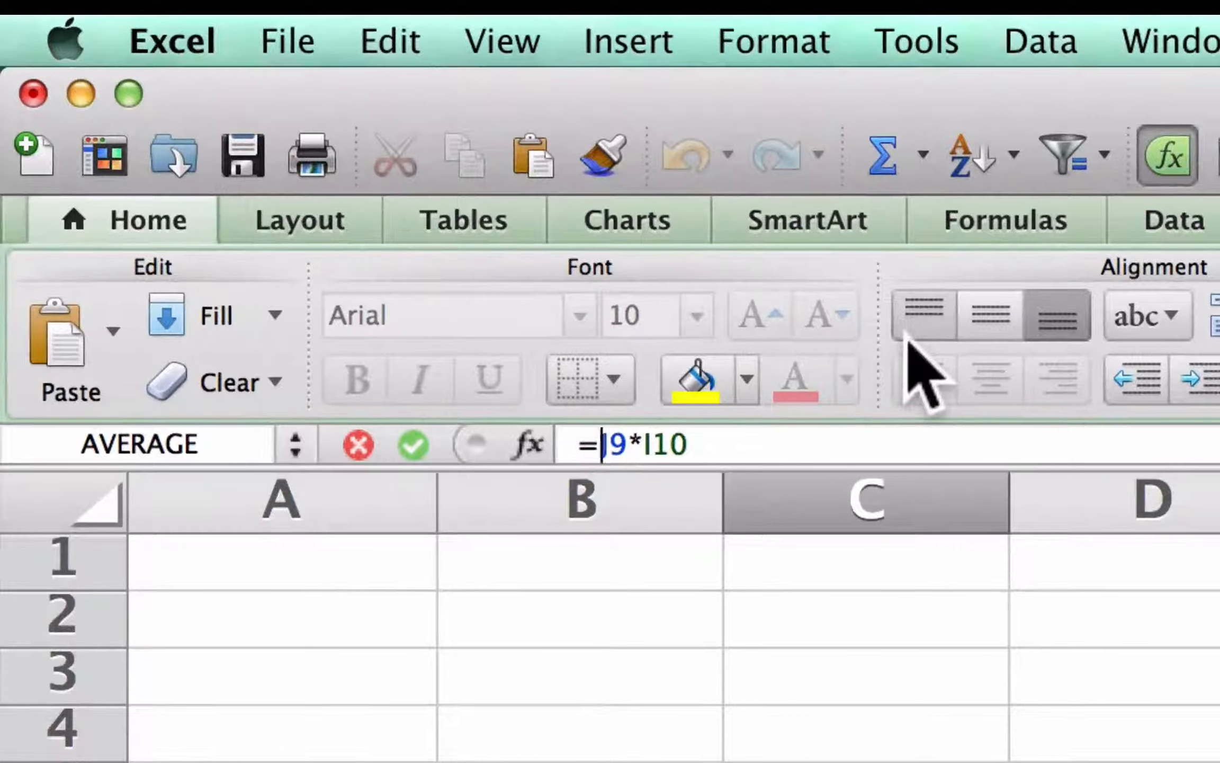
{"action": "type", "text": "$"}
{"action": "key", "text": "Right"}
{"action": "type", "text": "$"}
{"action": "key", "text": "Right"}
{"action": "key", "text": "Right"}
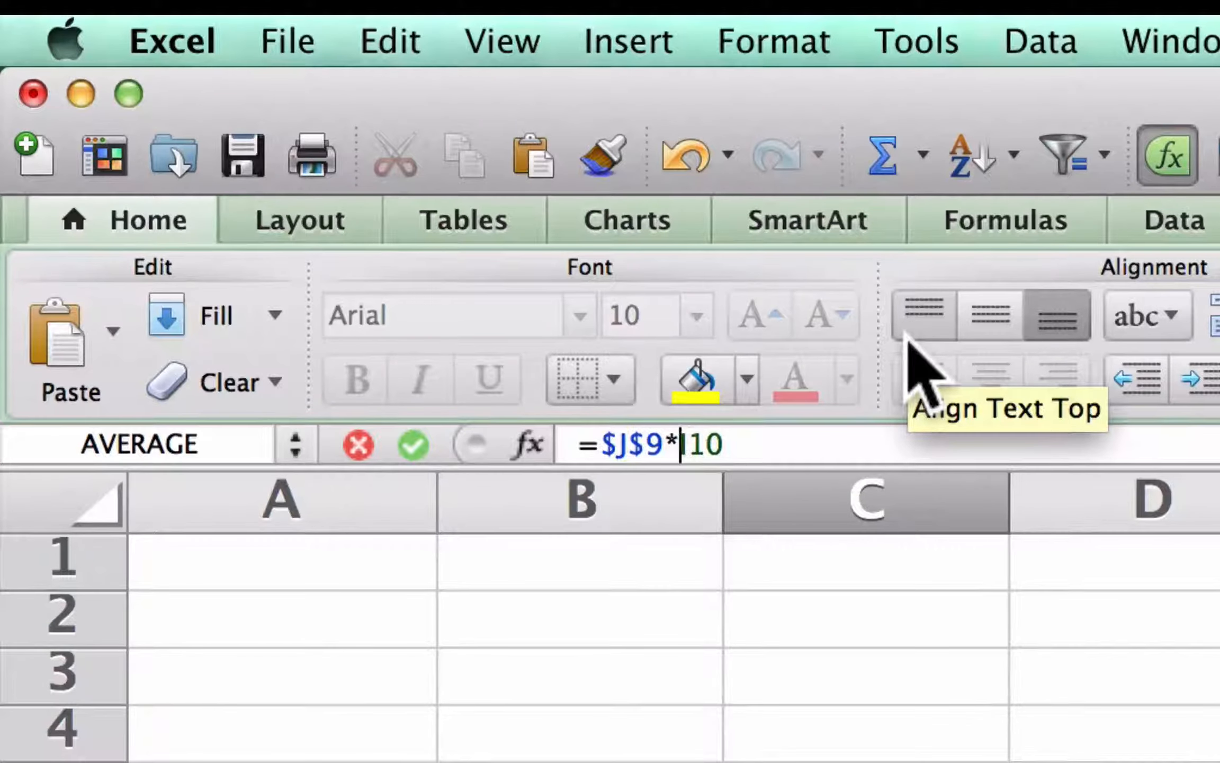
{"action": "type", "text": "$"}
{"action": "key", "text": "Right"}
{"action": "type", "text": "$"}
{"action": "key", "text": "Return"}
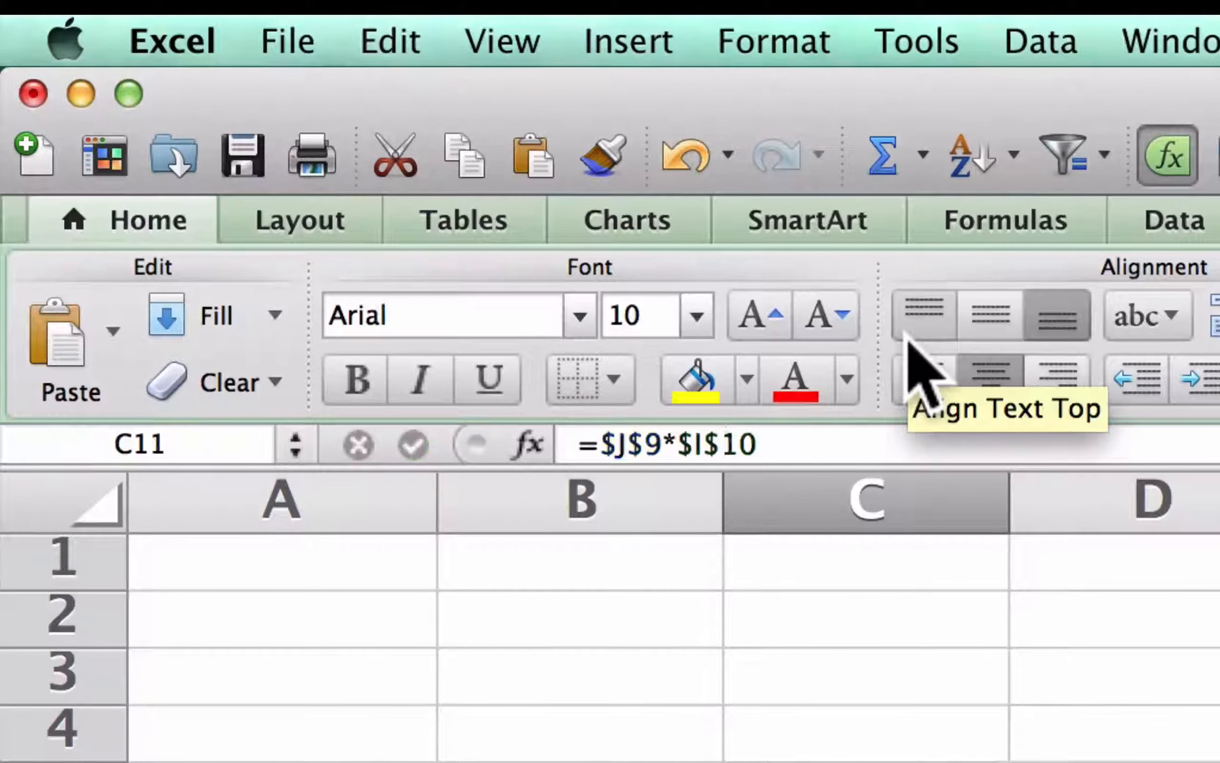
{"action": "key", "text": "Up"}
{"action": "key", "text": "Right"}
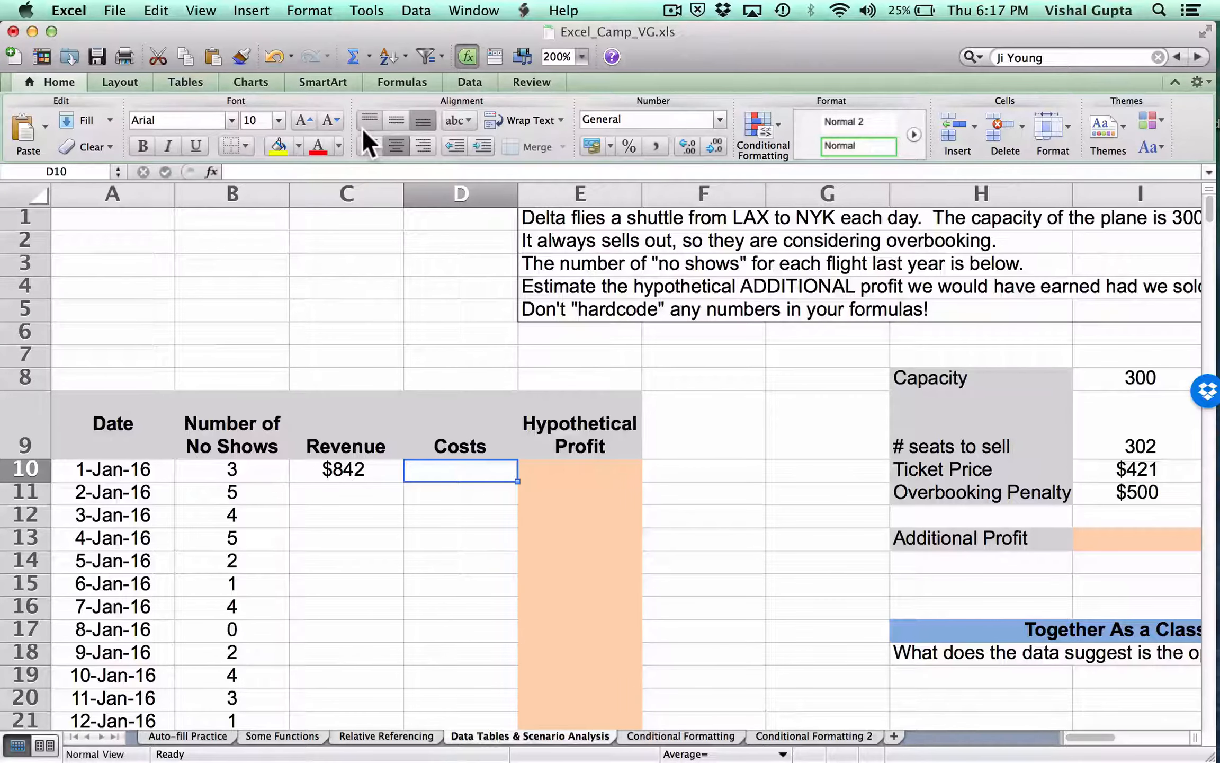
Build the Costs formula =IF(B10>J9,0,(J9-B10)*I11) in D10.
{"action": "type", "text": "=iF"}
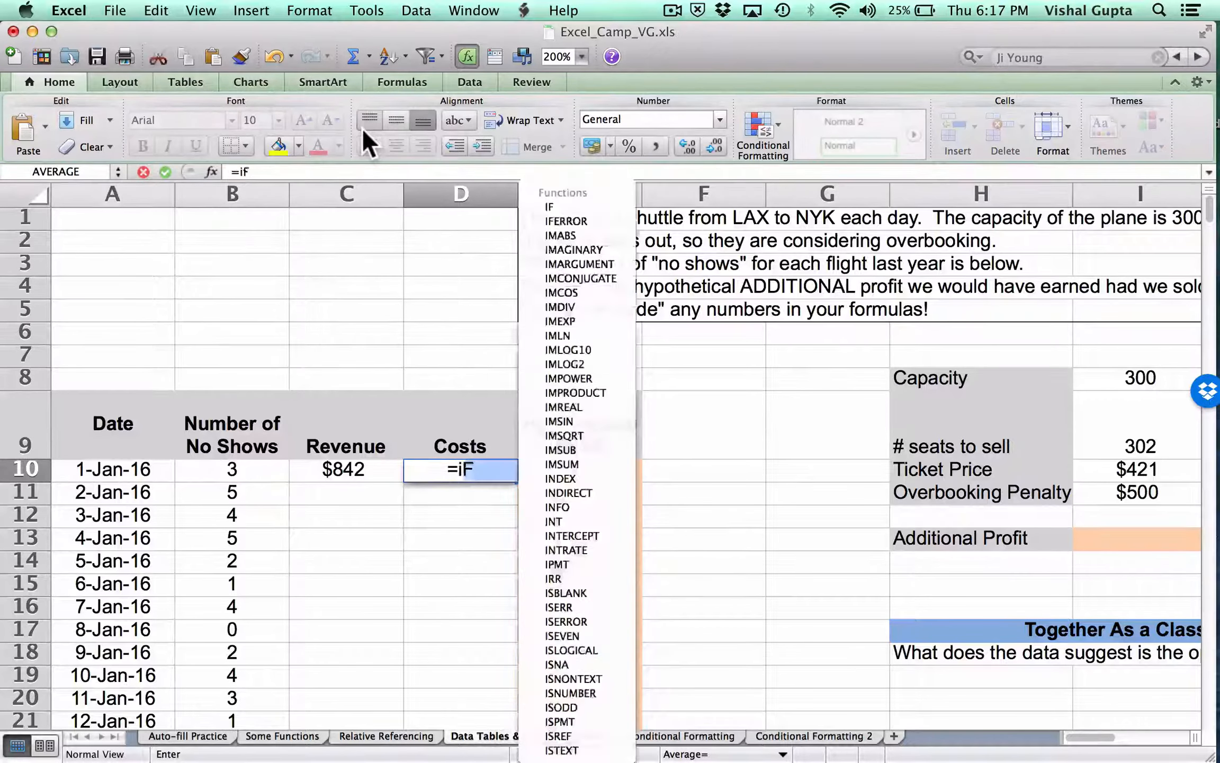
{"action": "type", "text": "("}
{"action": "key", "text": "Left"}
{"action": "key", "text": "Left"}
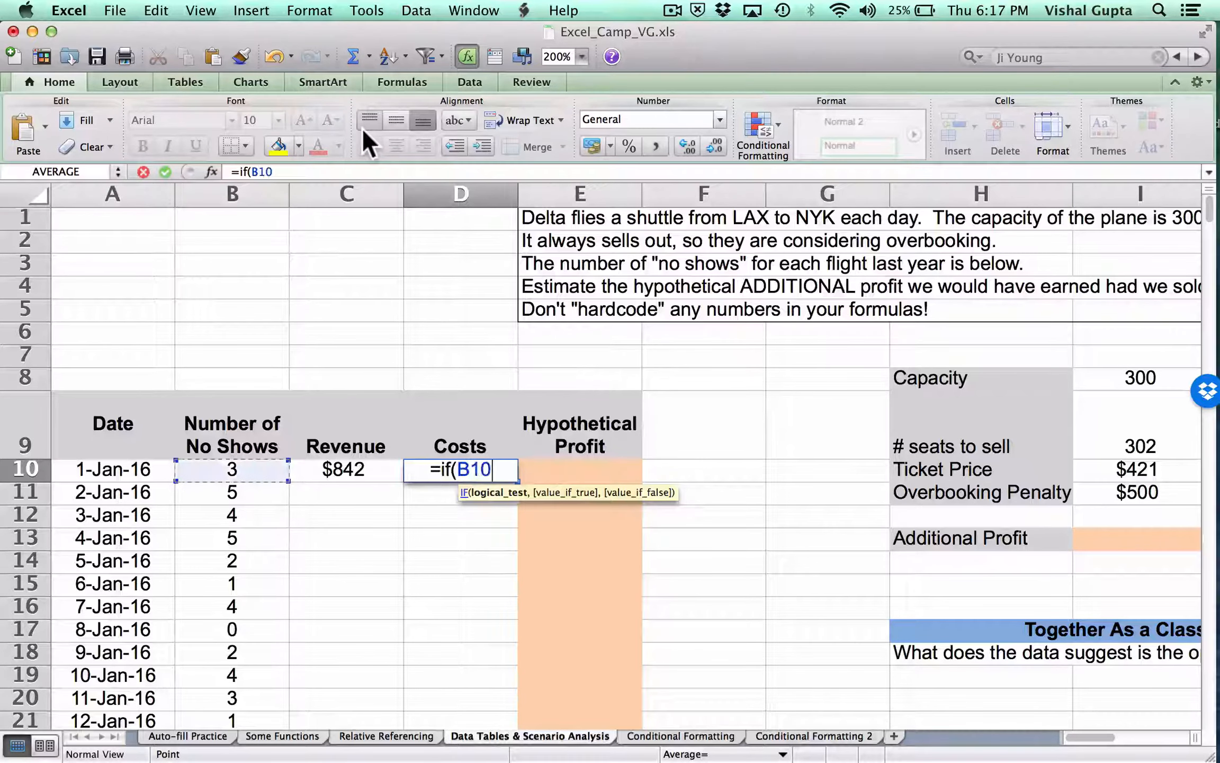
{"action": "type", "text": ">"}
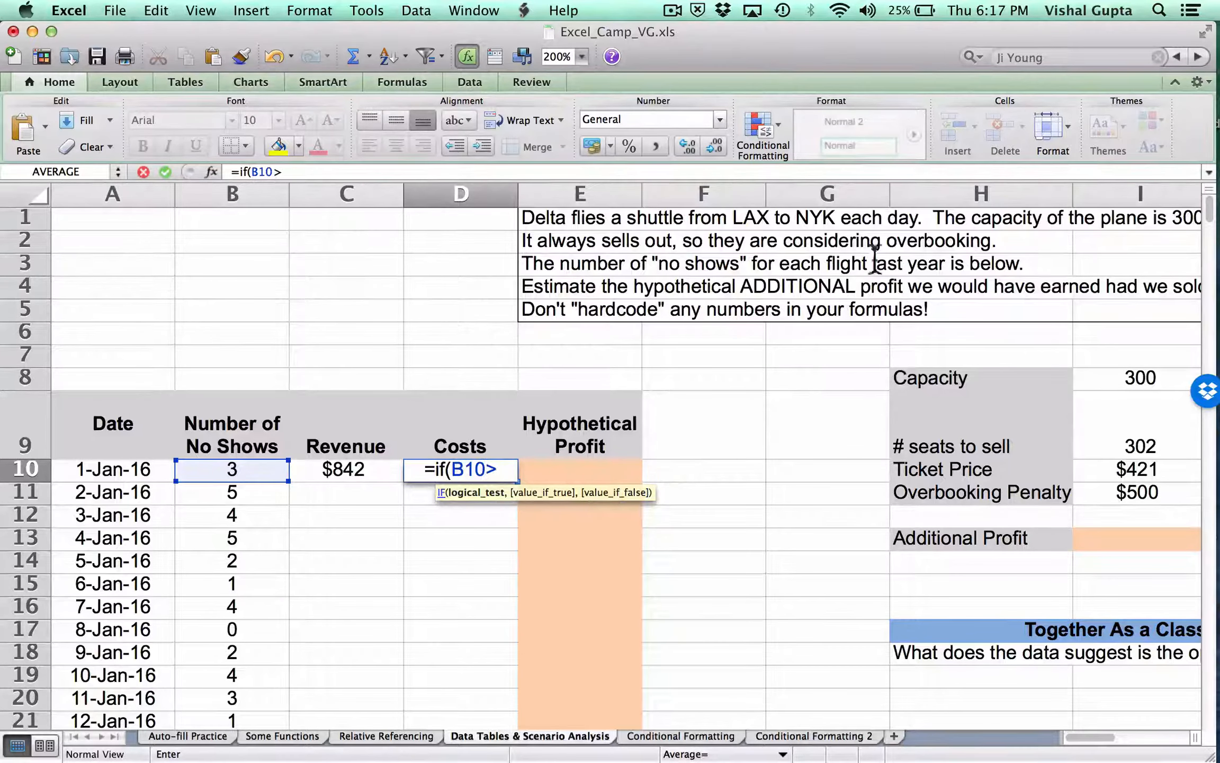
{"action": "scroll", "coordinate": [940, 449], "scroll_direction": "right", "scroll_amount": 2}
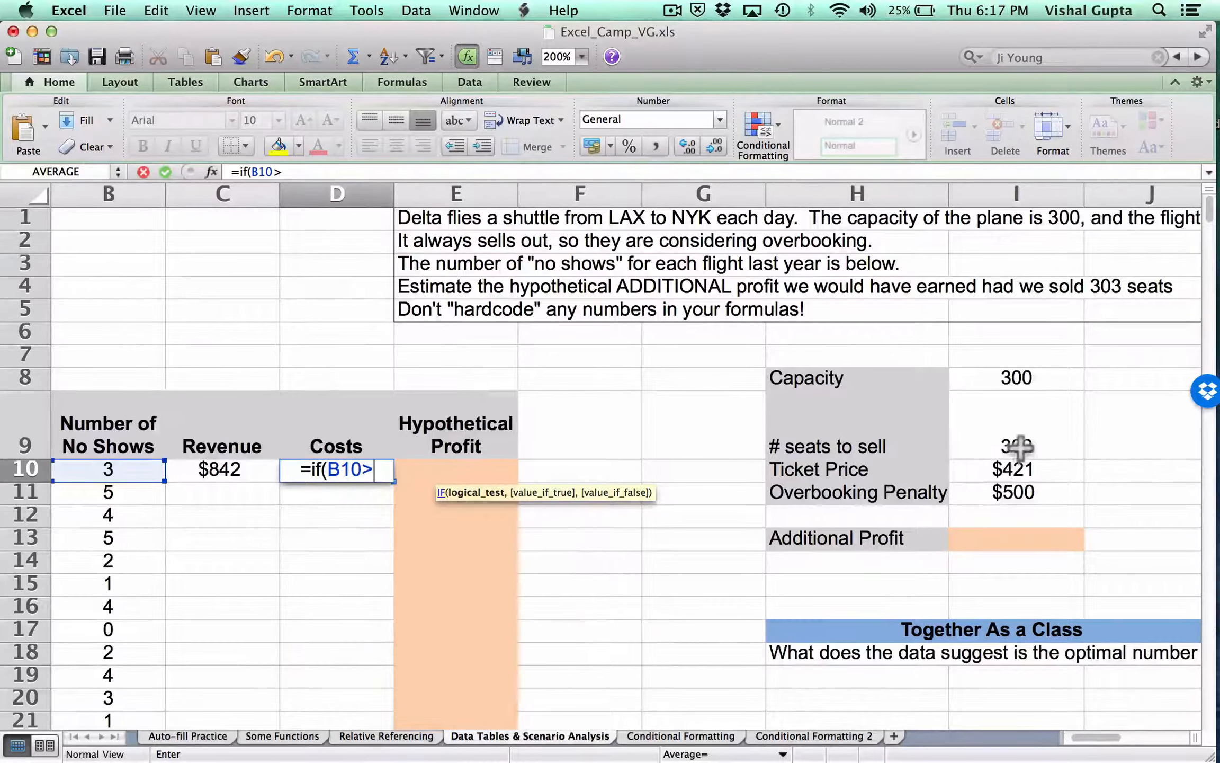
{"action": "scroll", "coordinate": [1020, 446], "scroll_direction": "right", "scroll_amount": 2}
{"action": "left_click", "coordinate": [956, 440]}
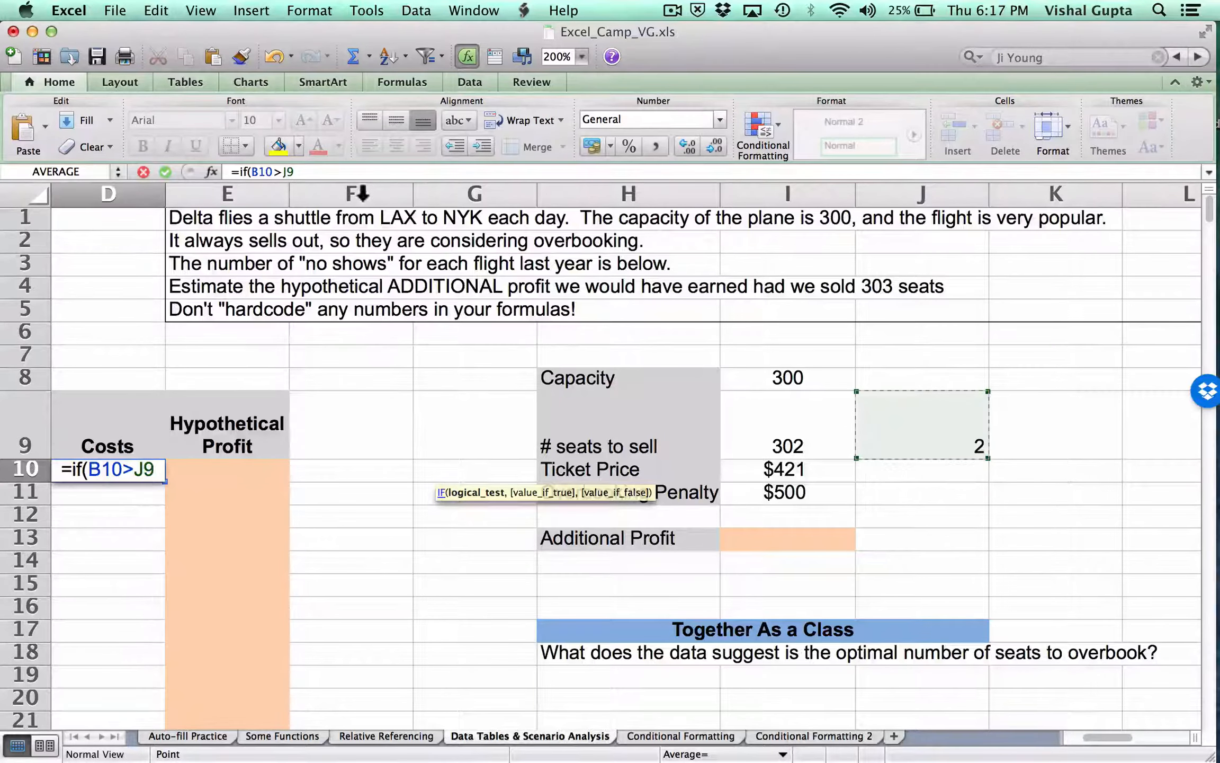
{"action": "left_click", "coordinate": [317, 173]}
{"action": "type", "text": ","}
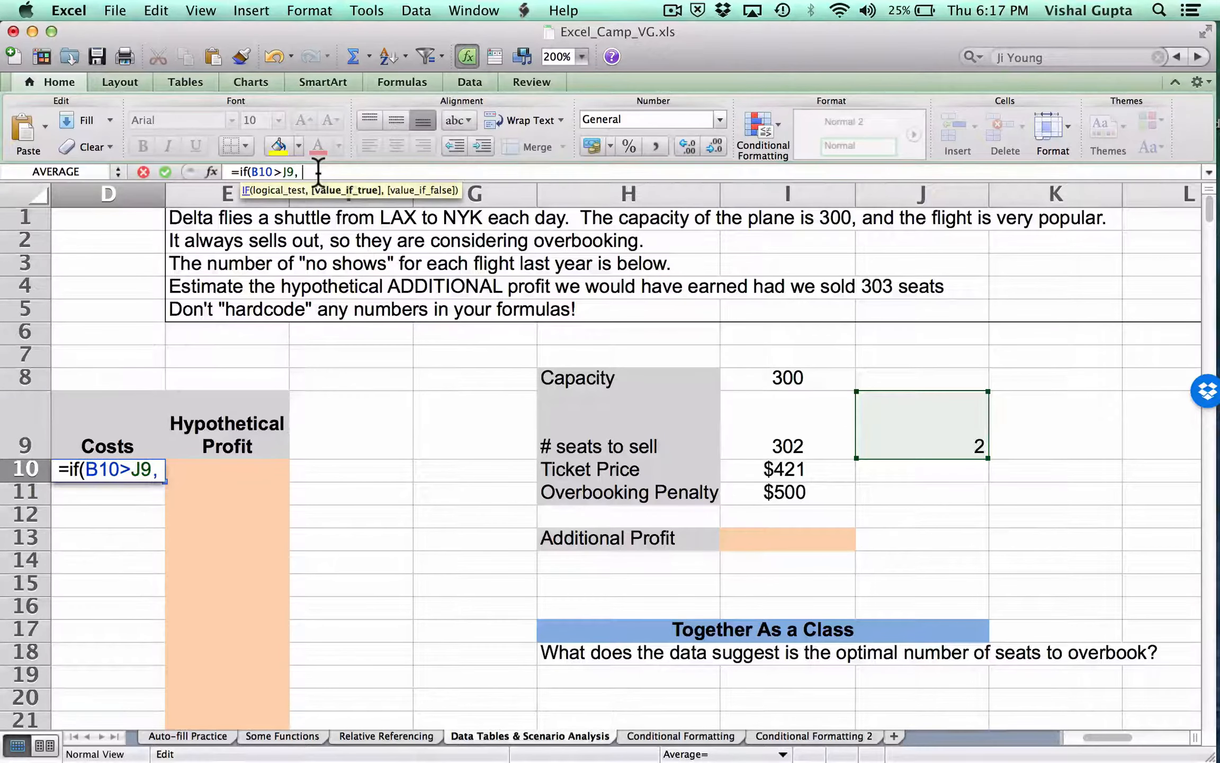
{"action": "scroll", "coordinate": [272, 239], "scroll_direction": "left", "scroll_amount": 3}
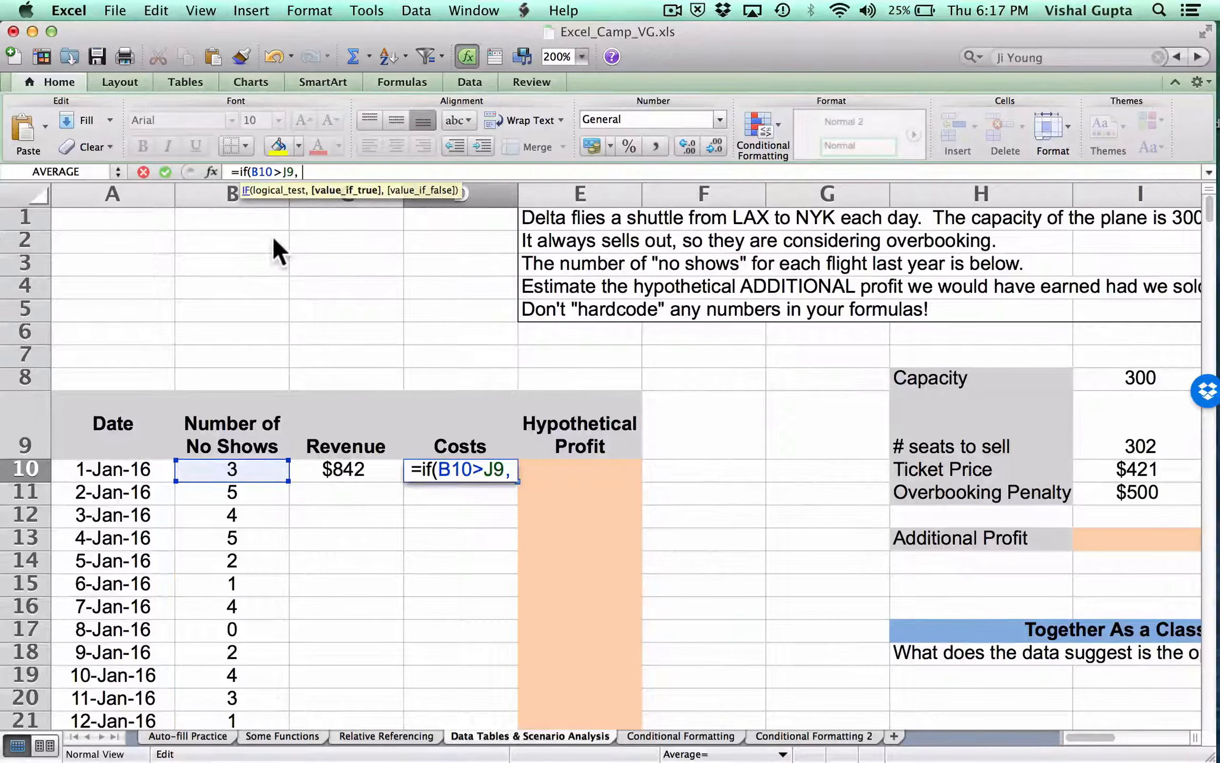
{"action": "type", "text": "0"}
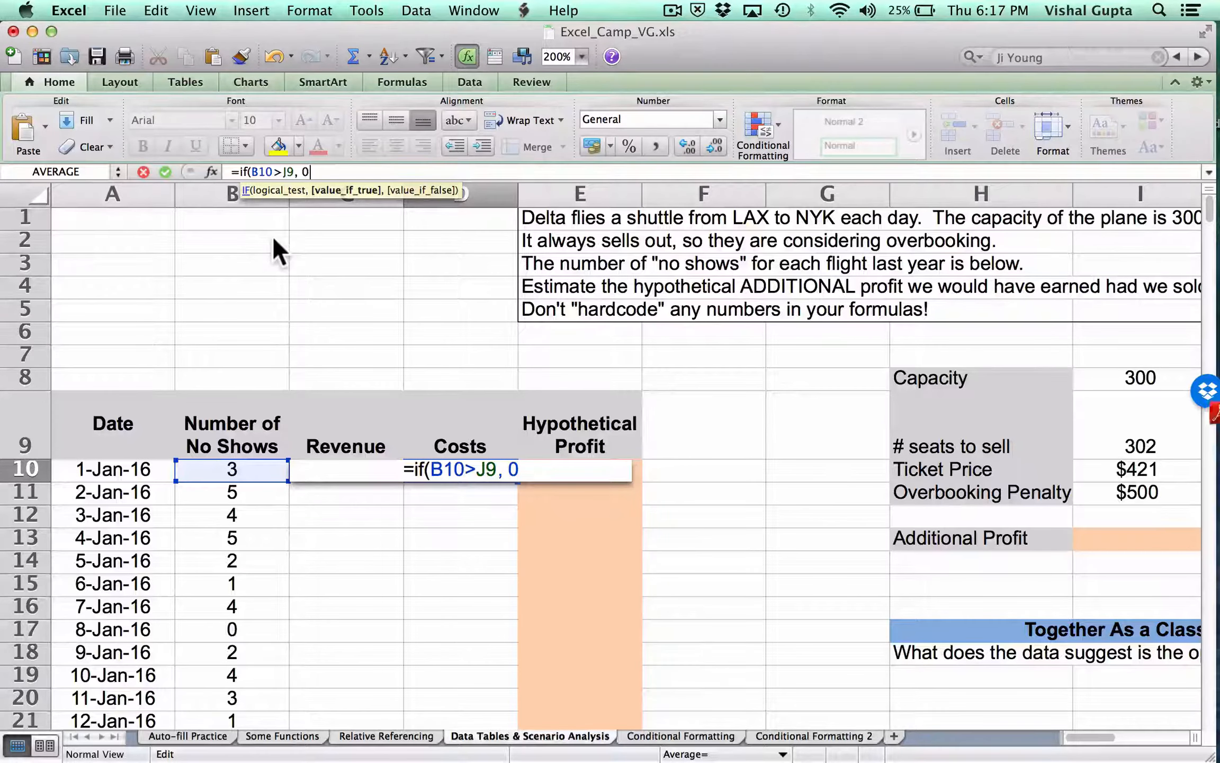
{"action": "type", "text": ","}
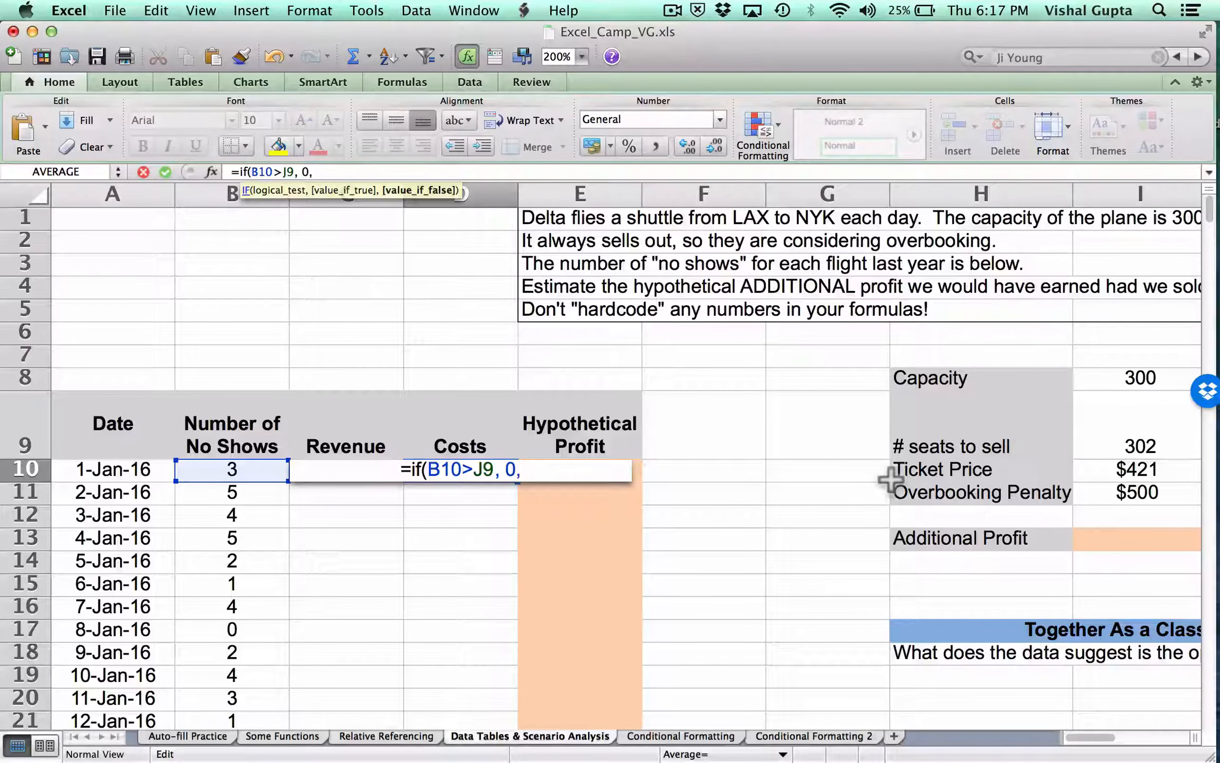
{"action": "type", "text": "("}
{"action": "scroll", "coordinate": [901, 485], "scroll_direction": "right", "scroll_amount": 3}
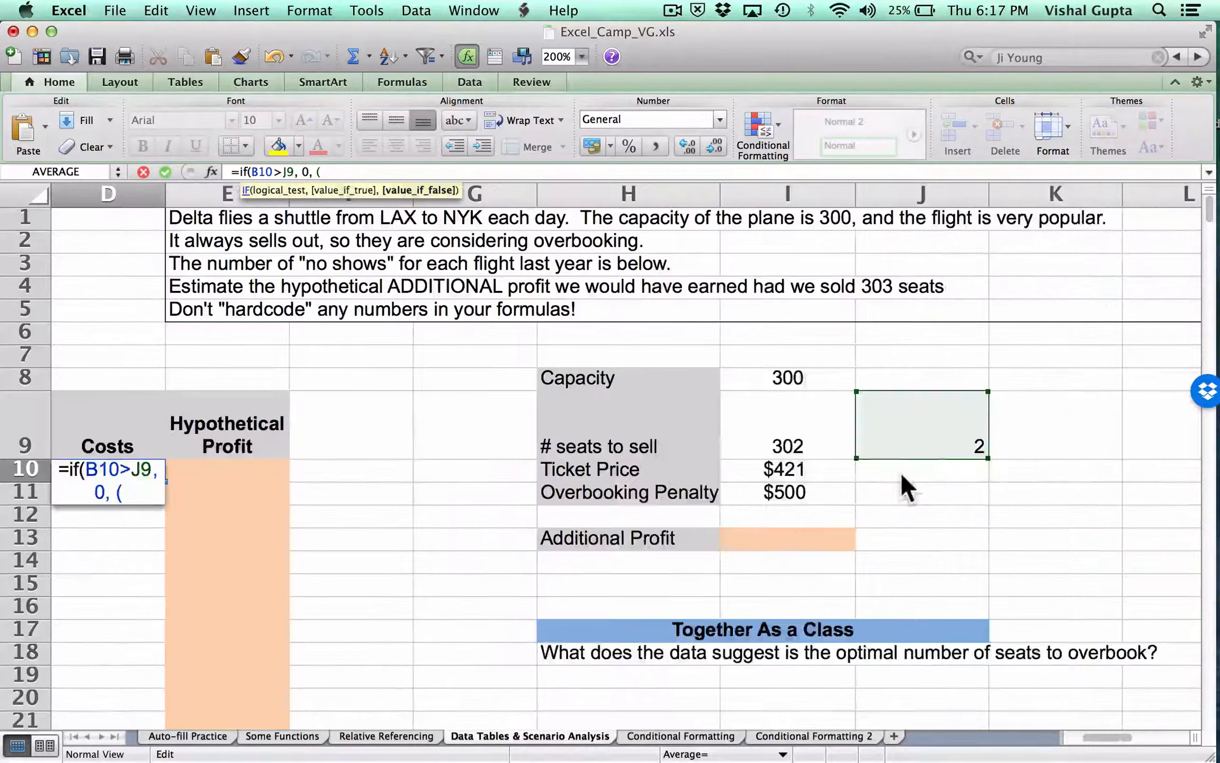
{"action": "left_click", "coordinate": [935, 454]}
{"action": "scroll", "coordinate": [711, 460], "scroll_direction": "left", "scroll_amount": 3}
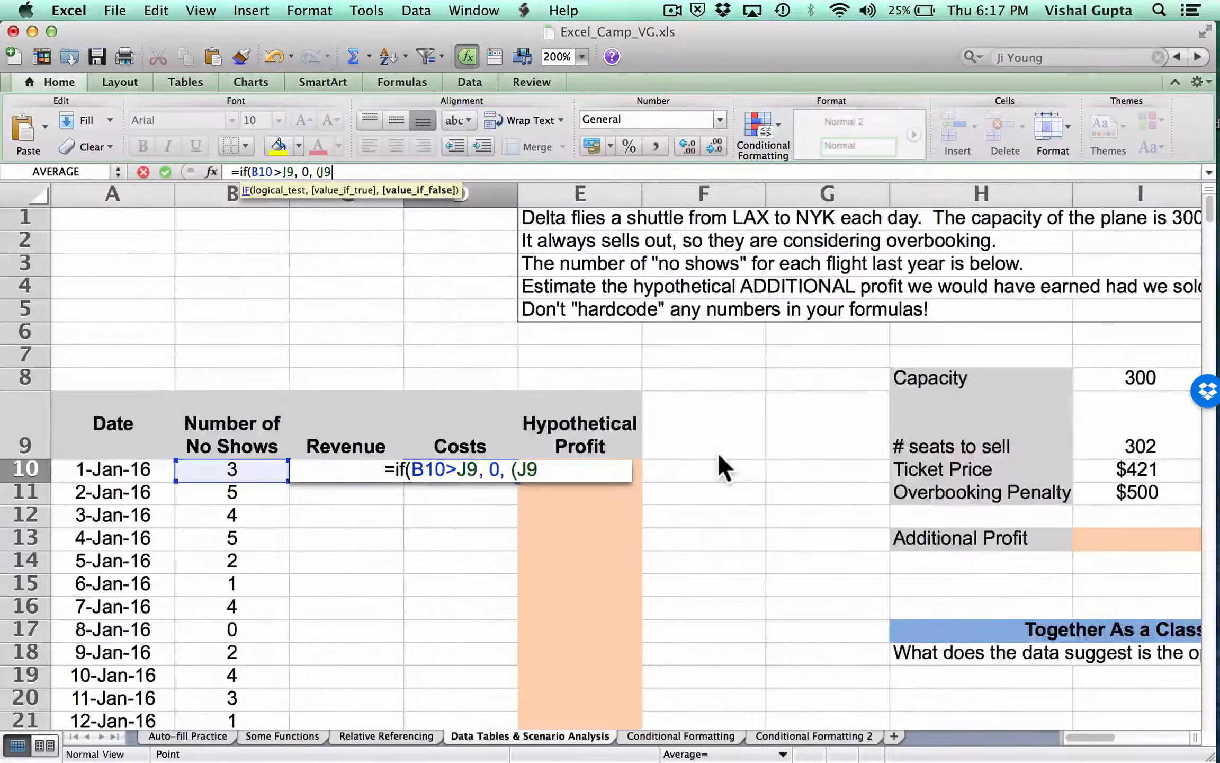
{"action": "type", "text": "-"}
{"action": "left_click", "coordinate": [233, 469]}
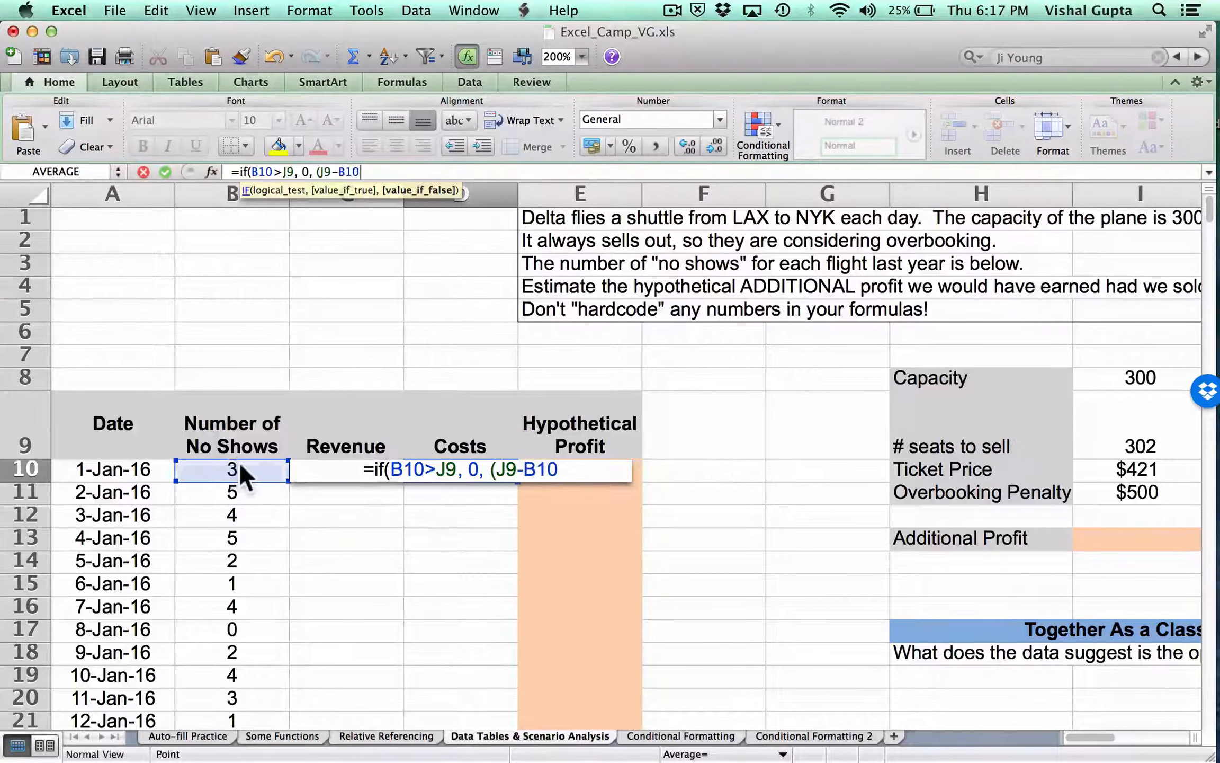
{"action": "type", "text": ")*"}
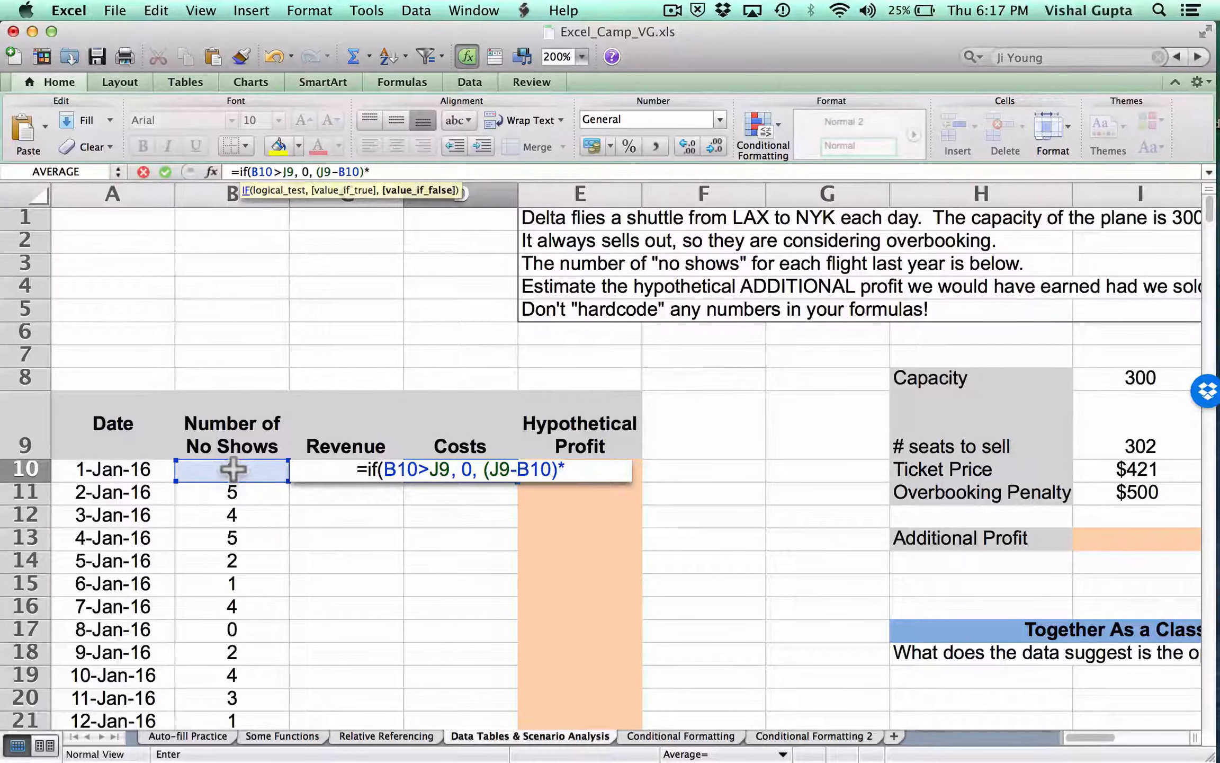
{"action": "left_click", "coordinate": [1135, 498]}
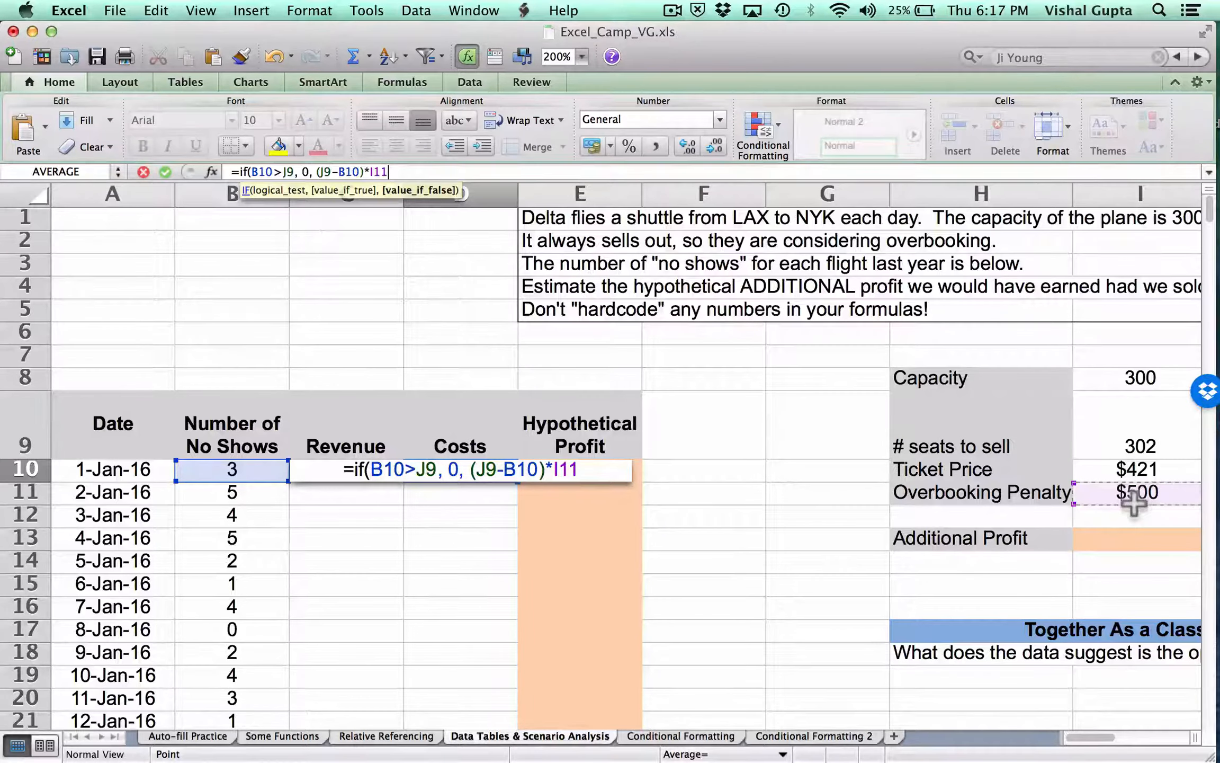
{"action": "type", "text": ")"}
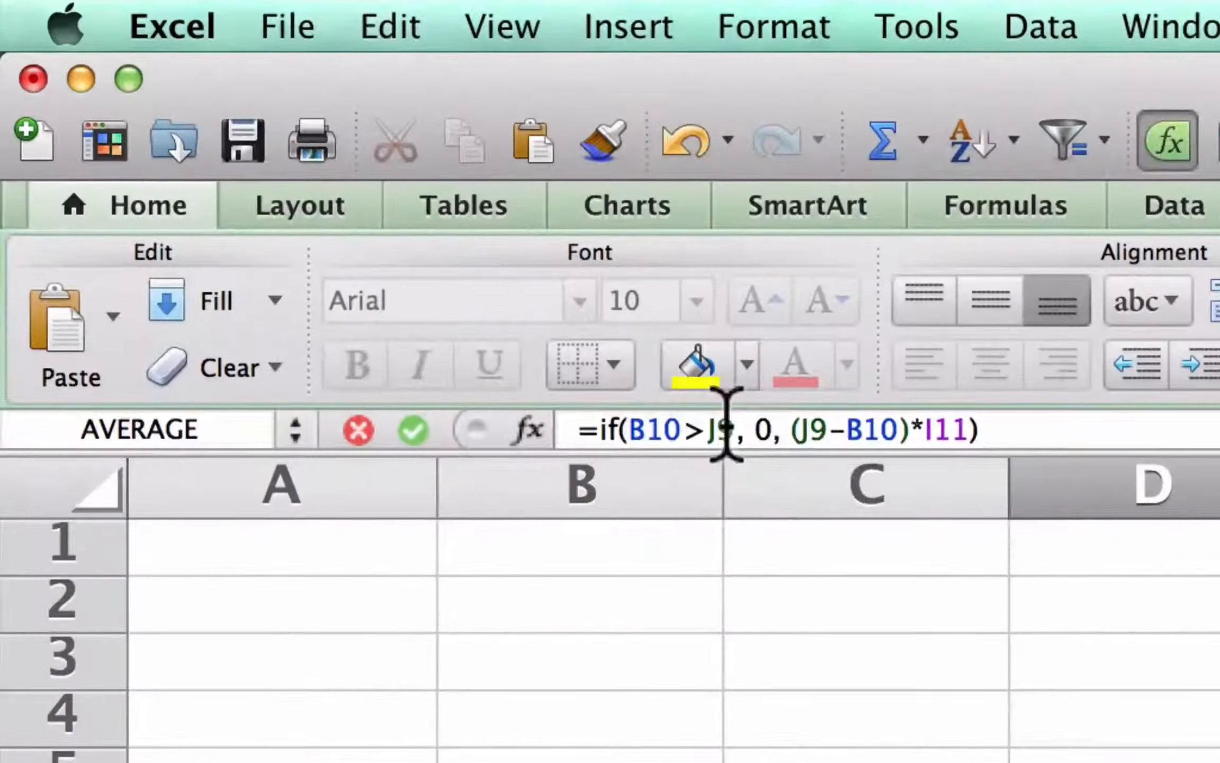
Lock both J9 references and I11 as $J$9 and $I$11, leaving D10 showing 0.
{"action": "left_click", "coordinate": [727, 423]}
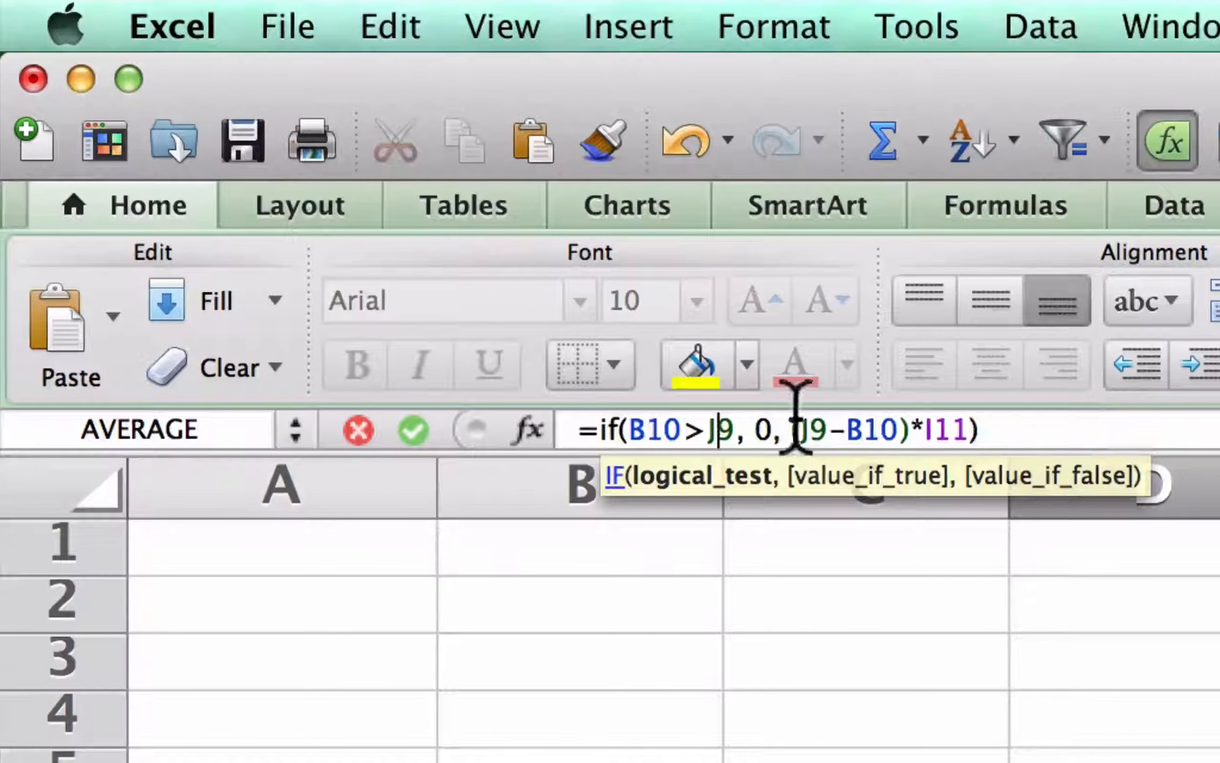
{"action": "type", "text": "$"}
{"action": "key", "text": "Right"}
{"action": "type", "text": "$"}
{"action": "key", "text": "Right"}
{"action": "key", "text": "Right"}
{"action": "key", "text": "Right"}
{"action": "key", "text": "Right"}
{"action": "key", "text": "Right"}
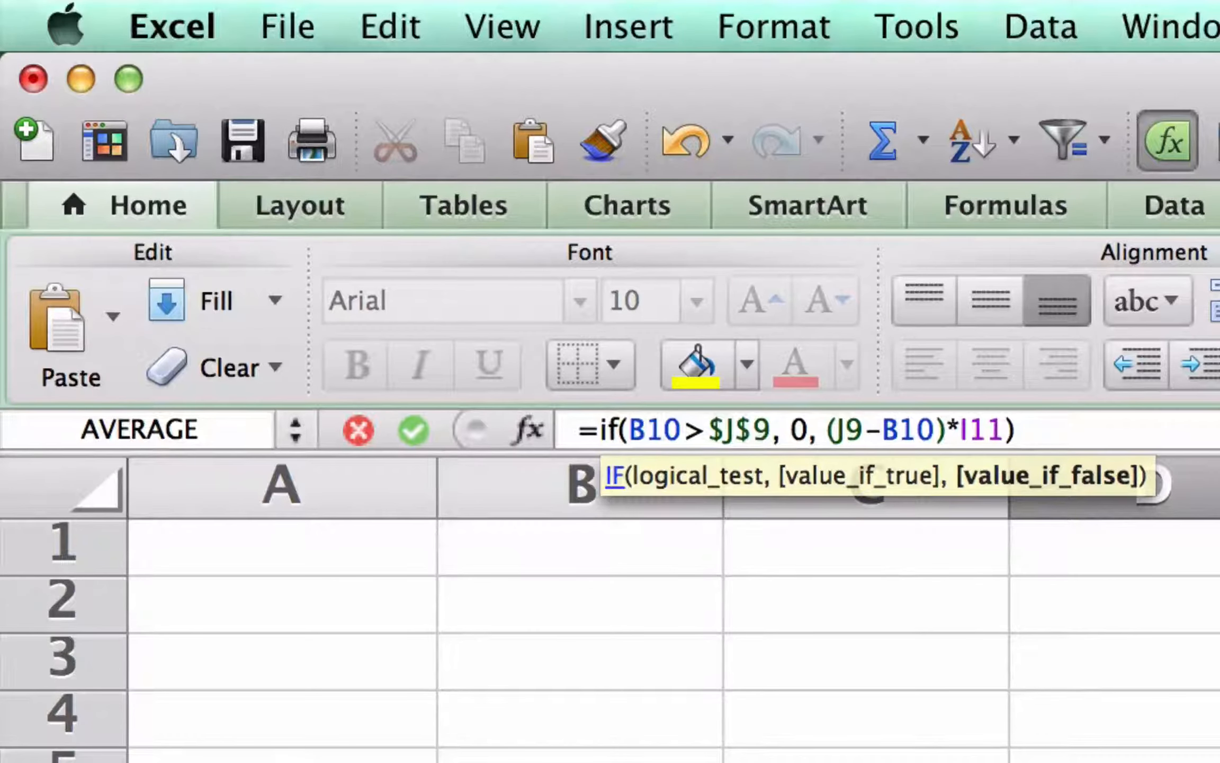
{"action": "key", "text": "Right"}
{"action": "key", "text": "Right"}
{"action": "type", "text": "$"}
{"action": "key", "text": "Right"}
{"action": "type", "text": "$"}
{"action": "key", "text": "Right"}
{"action": "key", "text": "Right"}
{"action": "key", "text": "Right"}
{"action": "key", "text": "Right"}
{"action": "key", "text": "Right"}
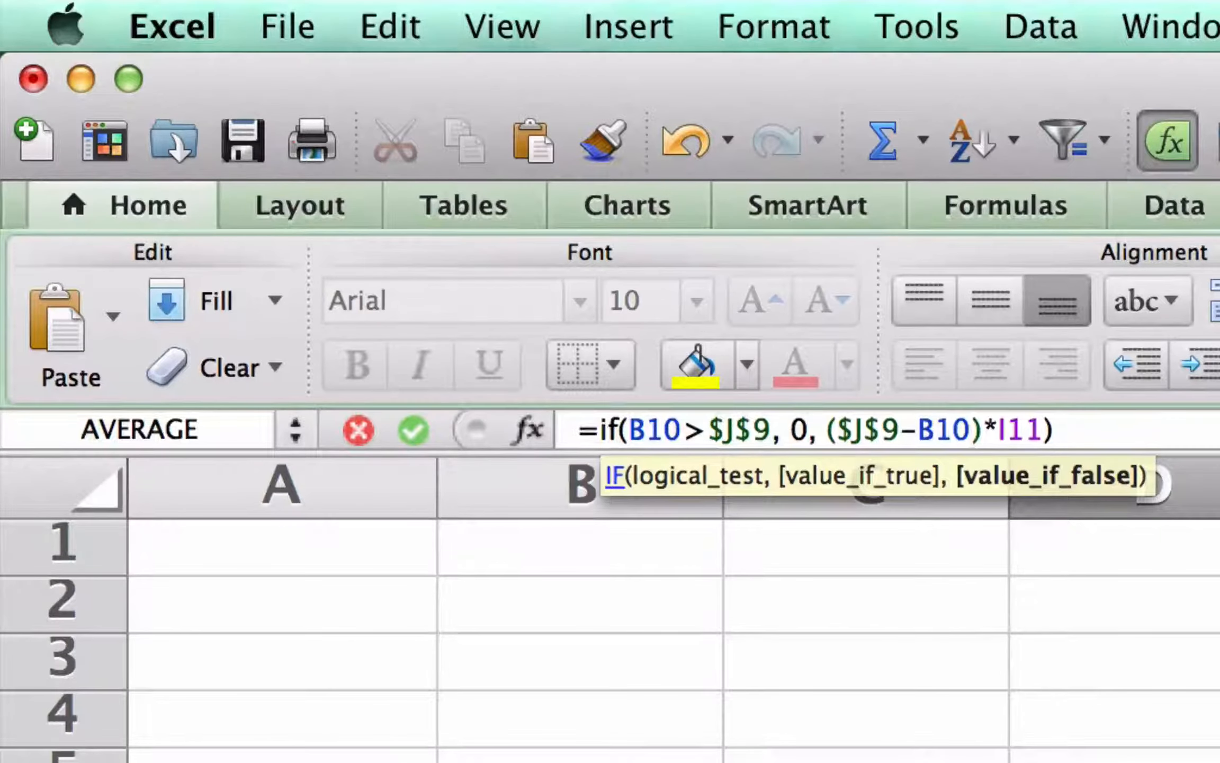
{"action": "key", "text": "Right"}
{"action": "key", "text": "Right"}
{"action": "type", "text": "$"}
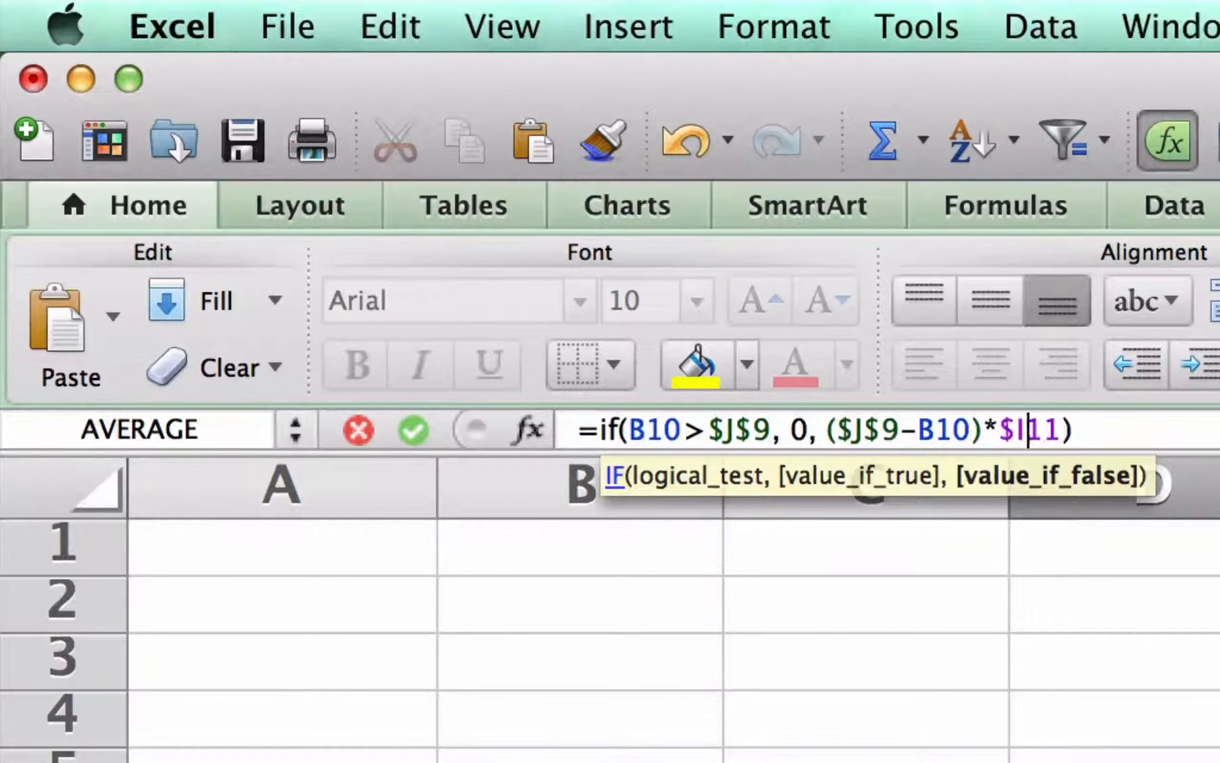
{"action": "key", "text": "Right"}
{"action": "type", "text": "$"}
{"action": "key", "text": "Return"}
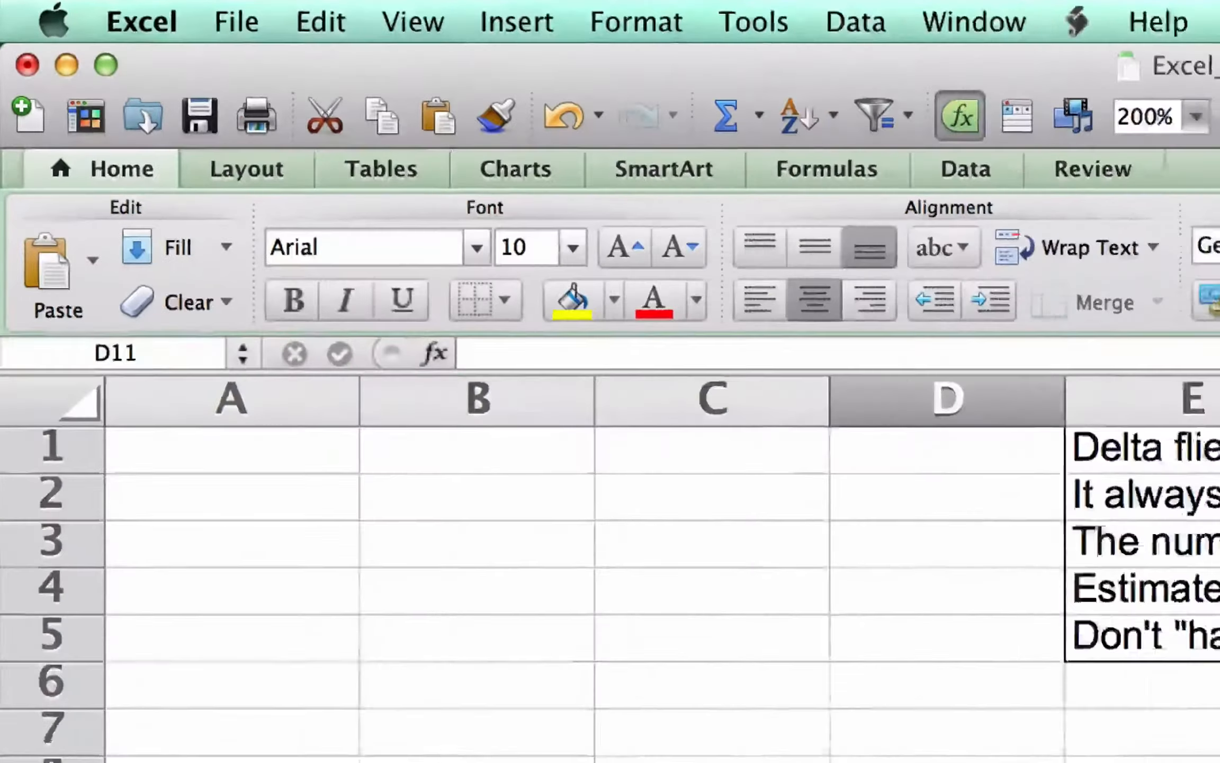
{"action": "key", "text": "Up"}
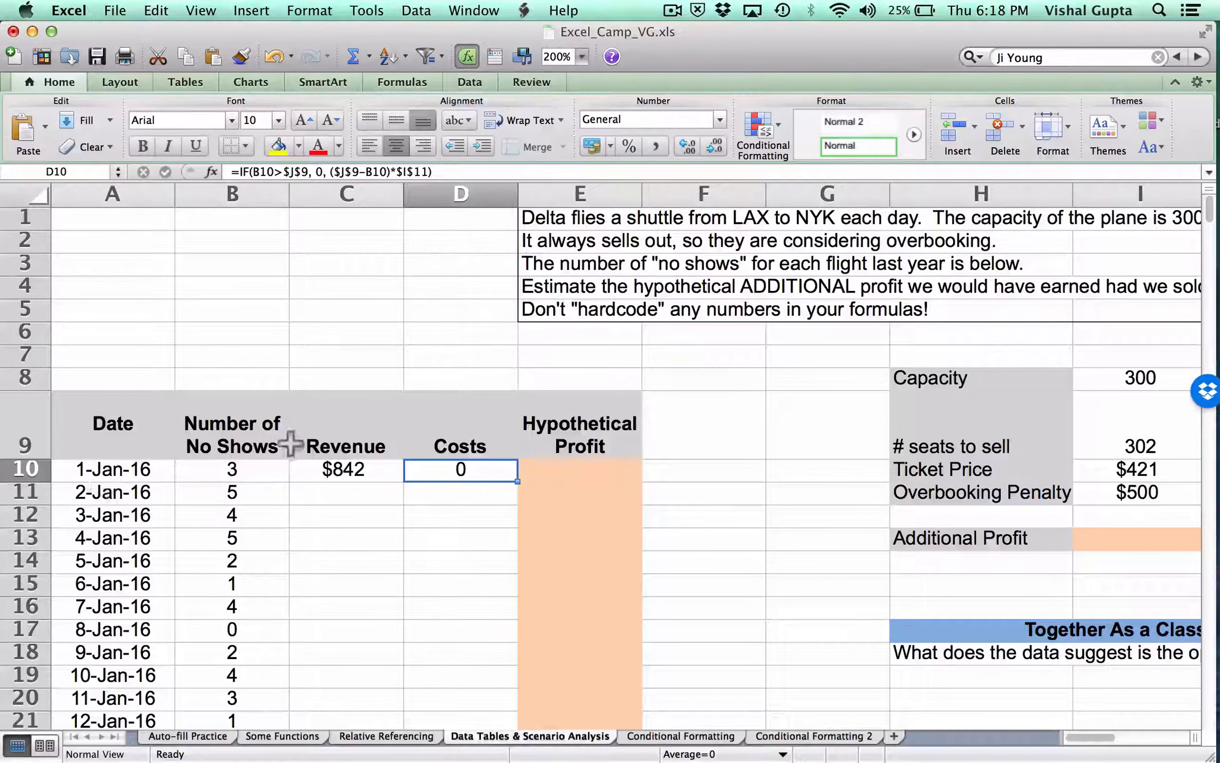
{"action": "scroll", "coordinate": [859, 475], "scroll_direction": "right", "scroll_amount": 2}
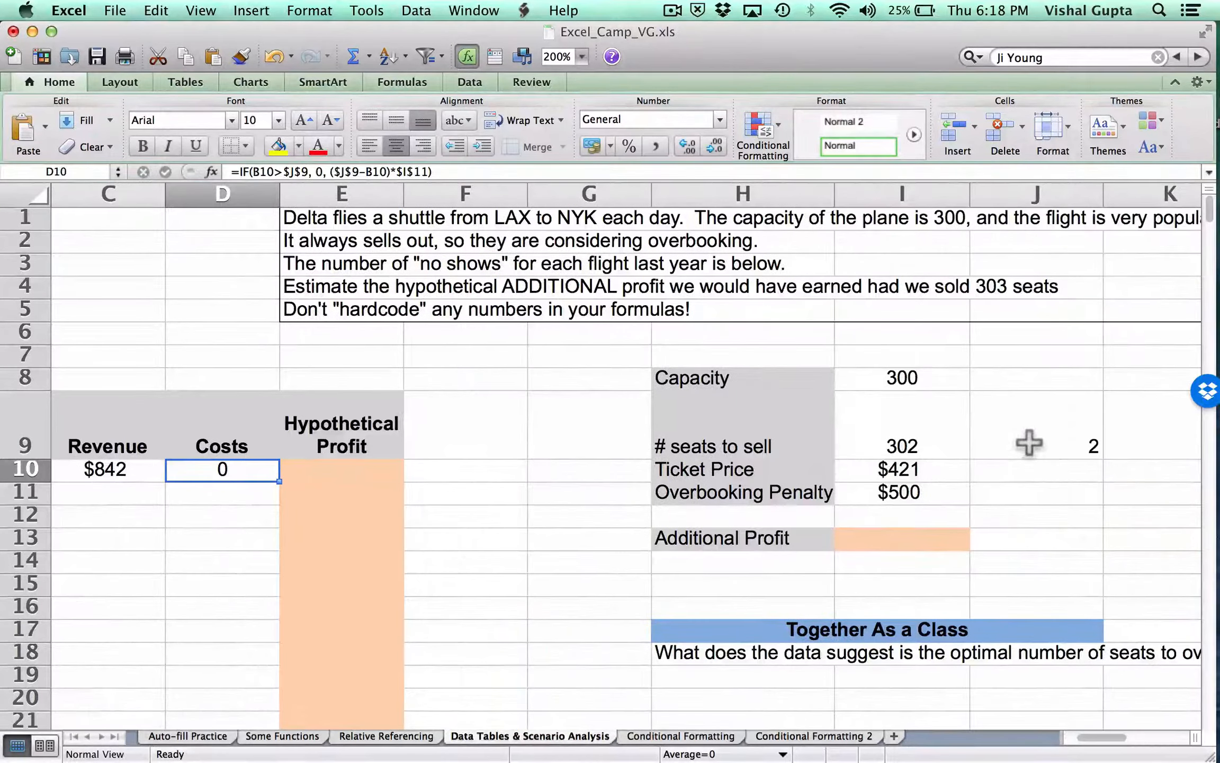
{"action": "scroll", "coordinate": [437, 486], "scroll_direction": "left", "scroll_amount": 2}
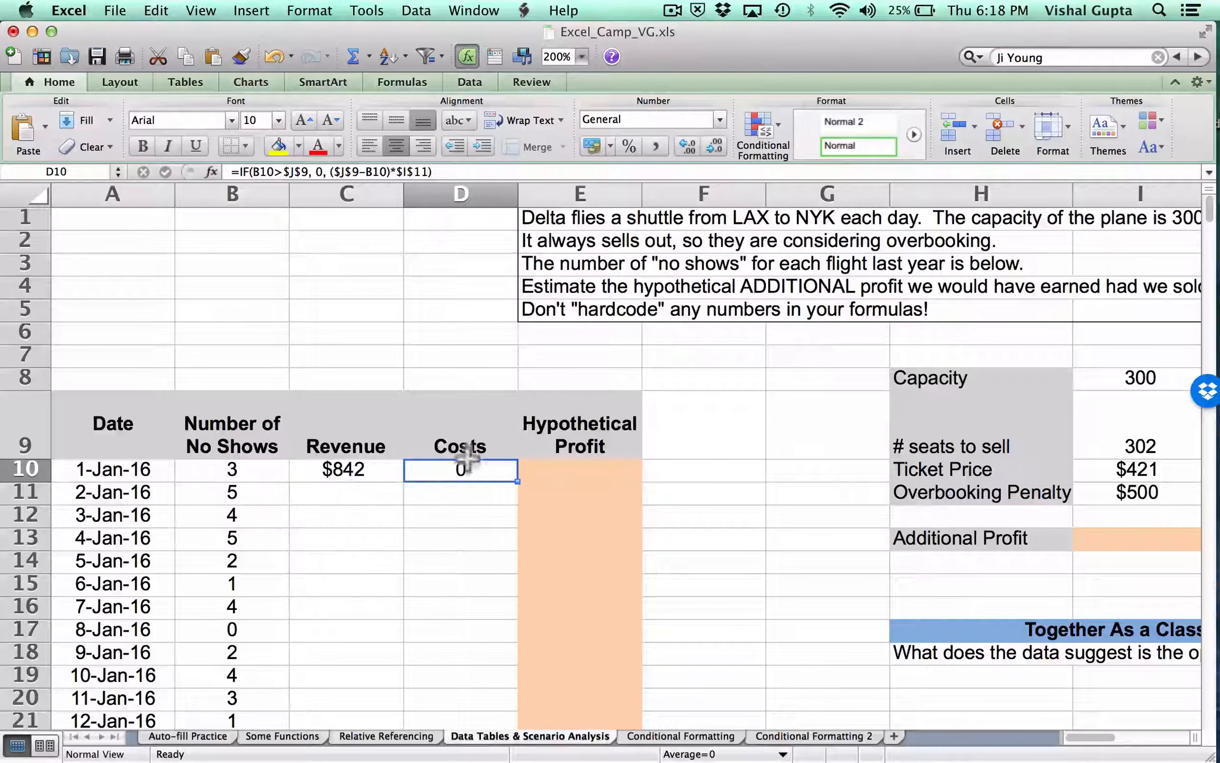
{"action": "left_click", "coordinate": [572, 472]}
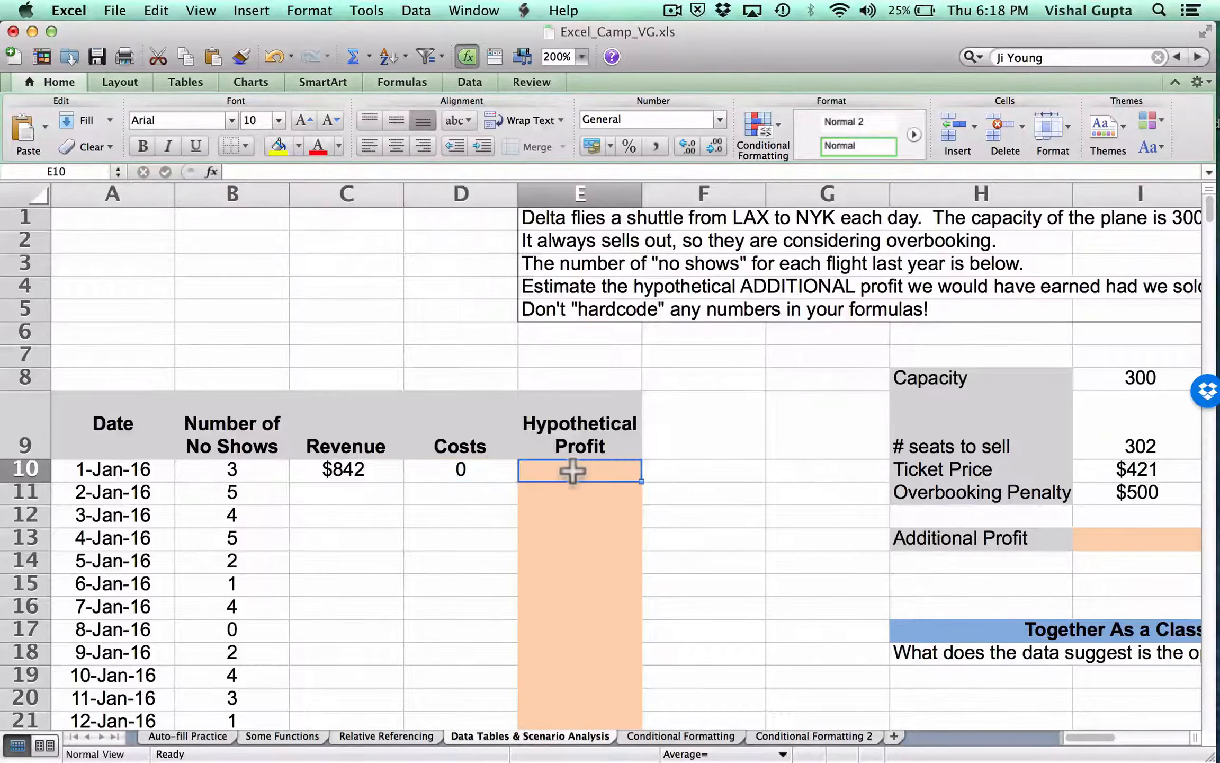
{"action": "type", "text": "="}
{"action": "key", "text": "Left"}
{"action": "key", "text": "Left"}
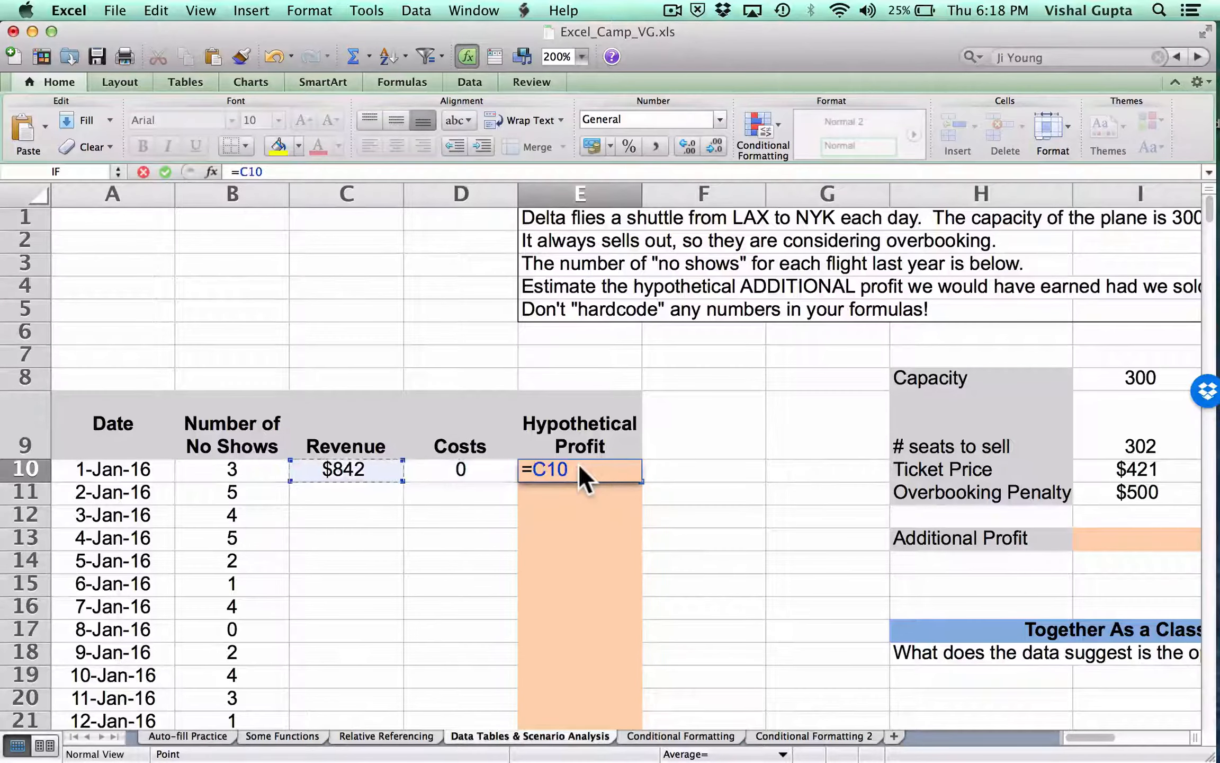
{"action": "type", "text": "-"}
{"action": "key", "text": "Left"}
{"action": "key", "text": "Return"}
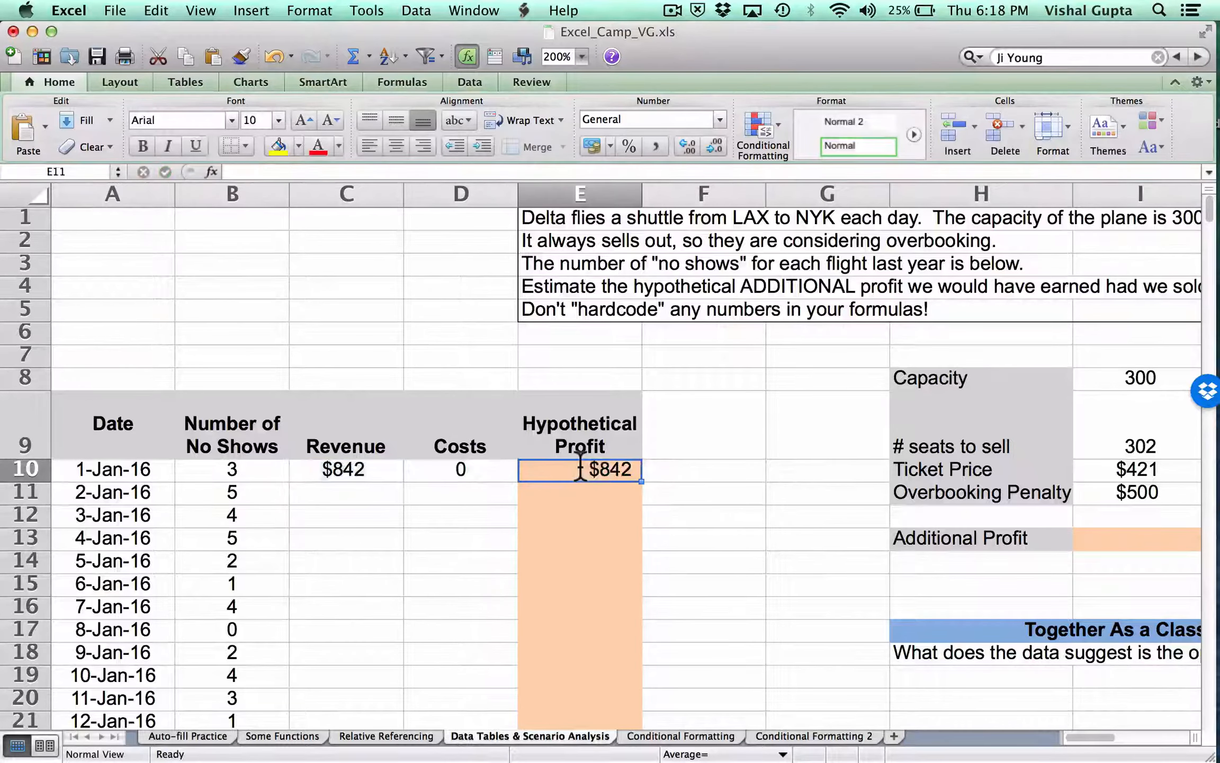
{"action": "key", "text": "Left"}
{"action": "key", "text": "Left"}
{"action": "key", "text": "shift+Right"}
{"action": "key", "text": "shift+Right"}
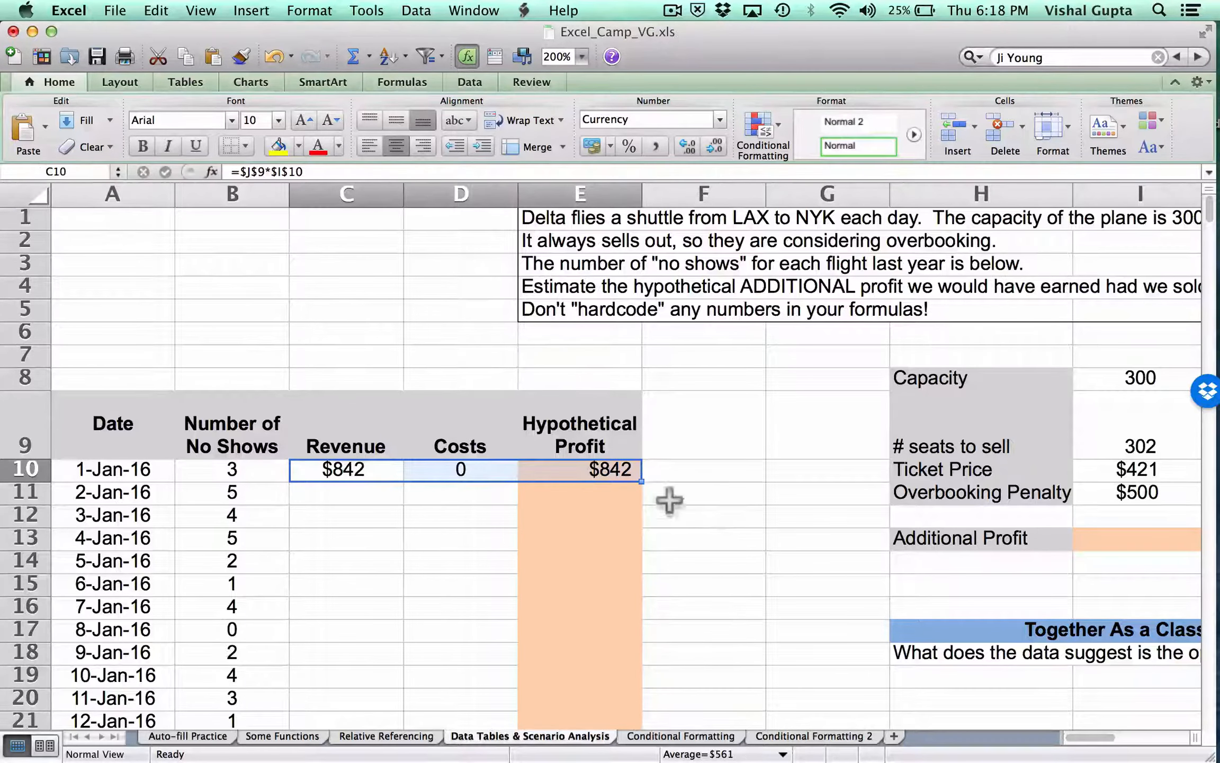
{"action": "double_click", "coordinate": [641, 482]}
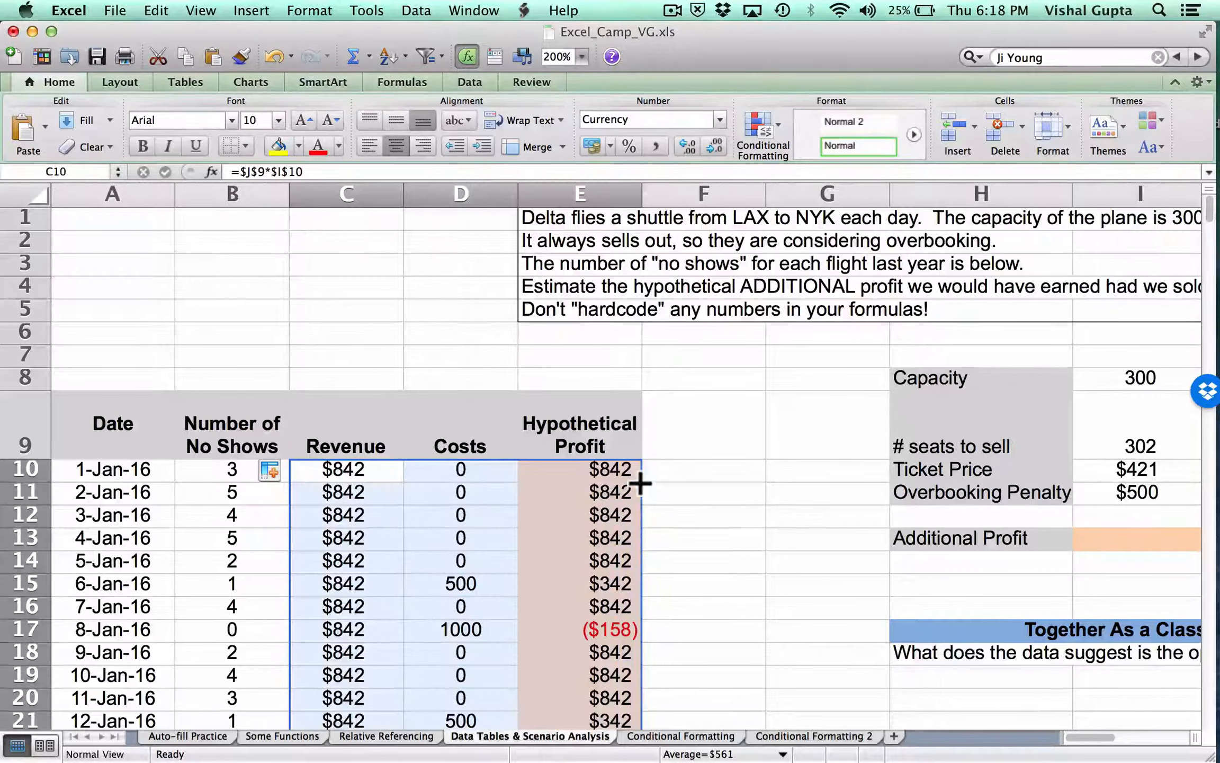
{"action": "left_click", "coordinate": [432, 606]}
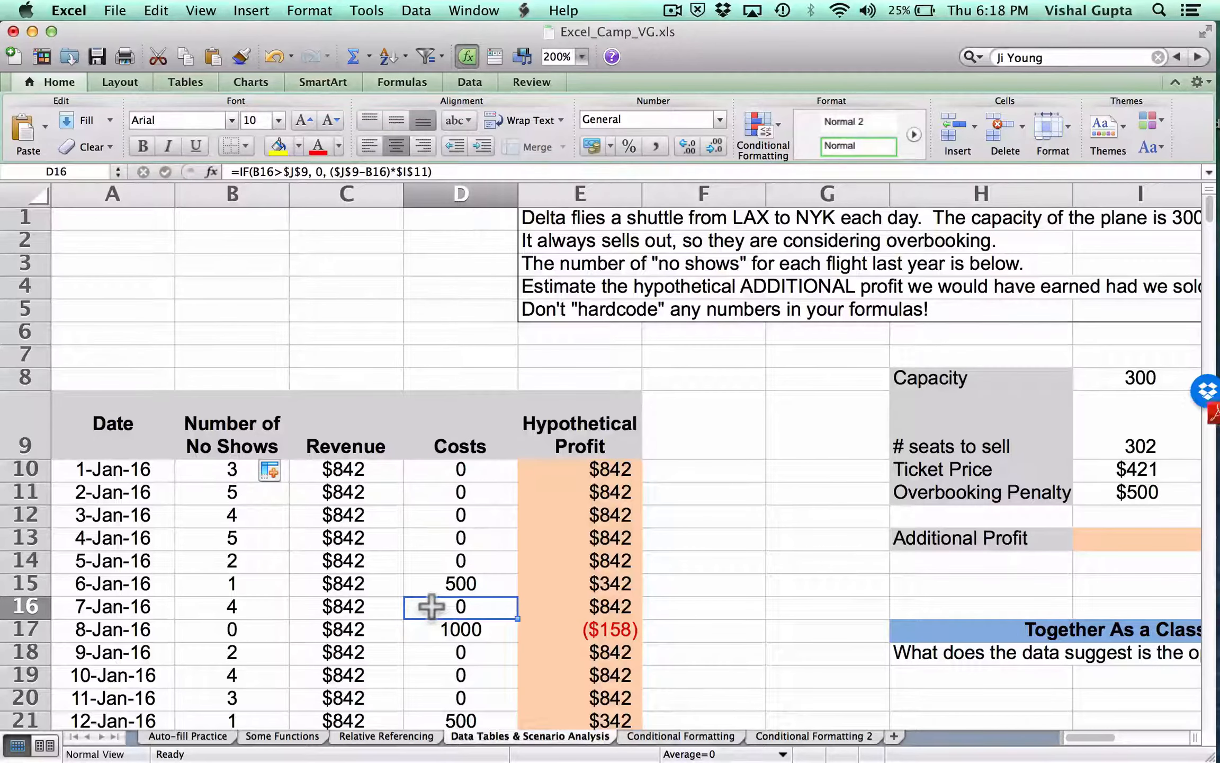
{"action": "key", "text": "Up"}
{"action": "key", "text": "Left"}
{"action": "key", "text": "Left"}
{"action": "key", "text": "Left"}
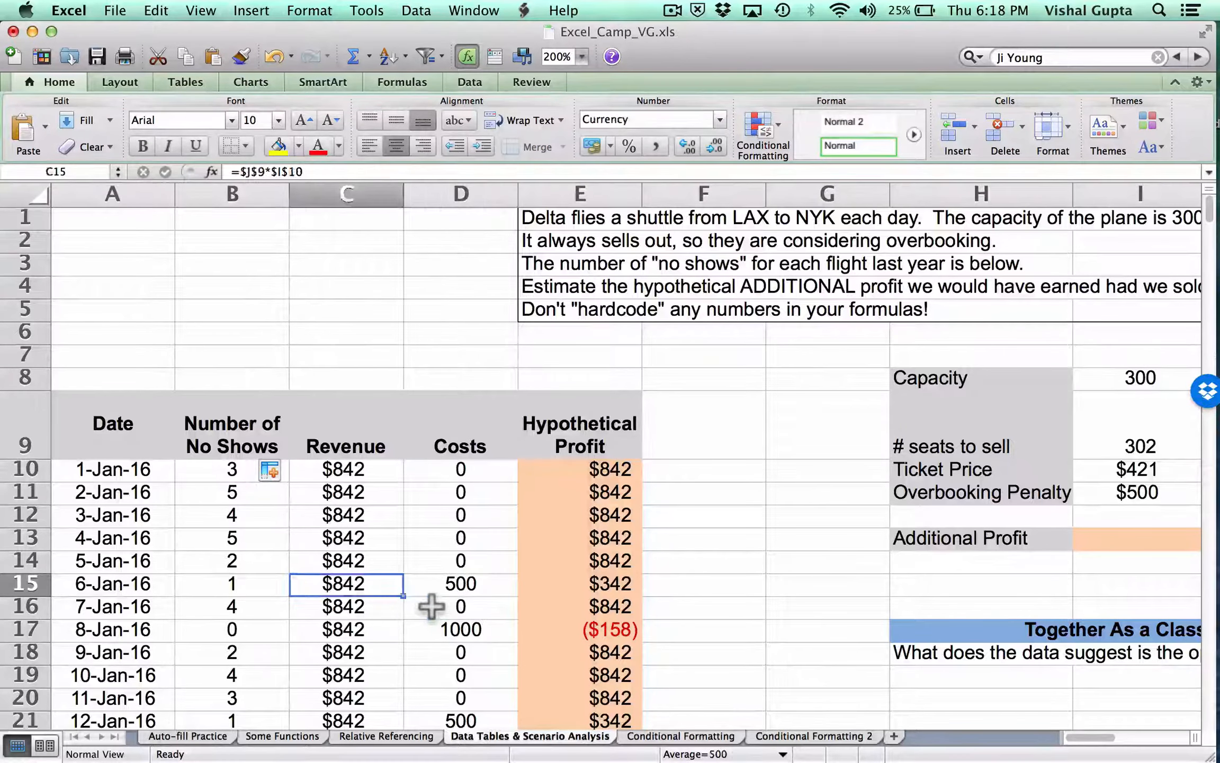
{"action": "key", "text": "Right"}
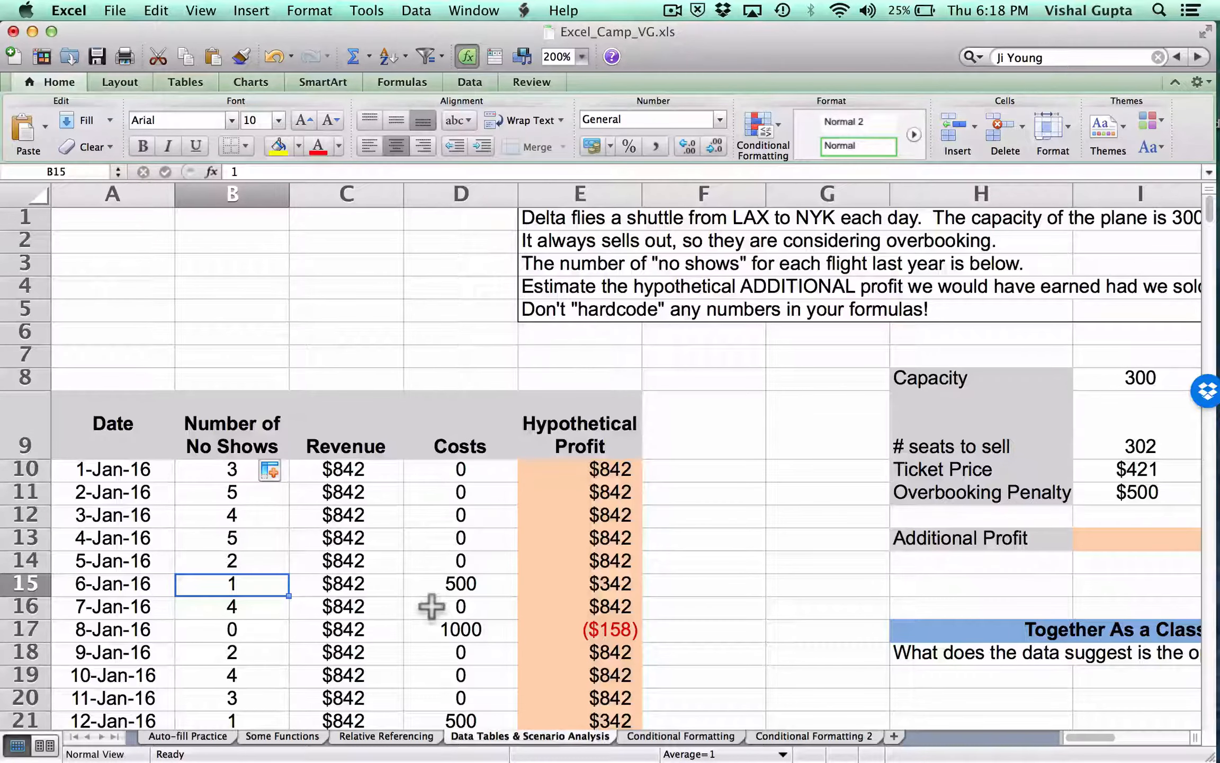
{"action": "key", "text": "Right"}
{"action": "key", "text": "Right"}
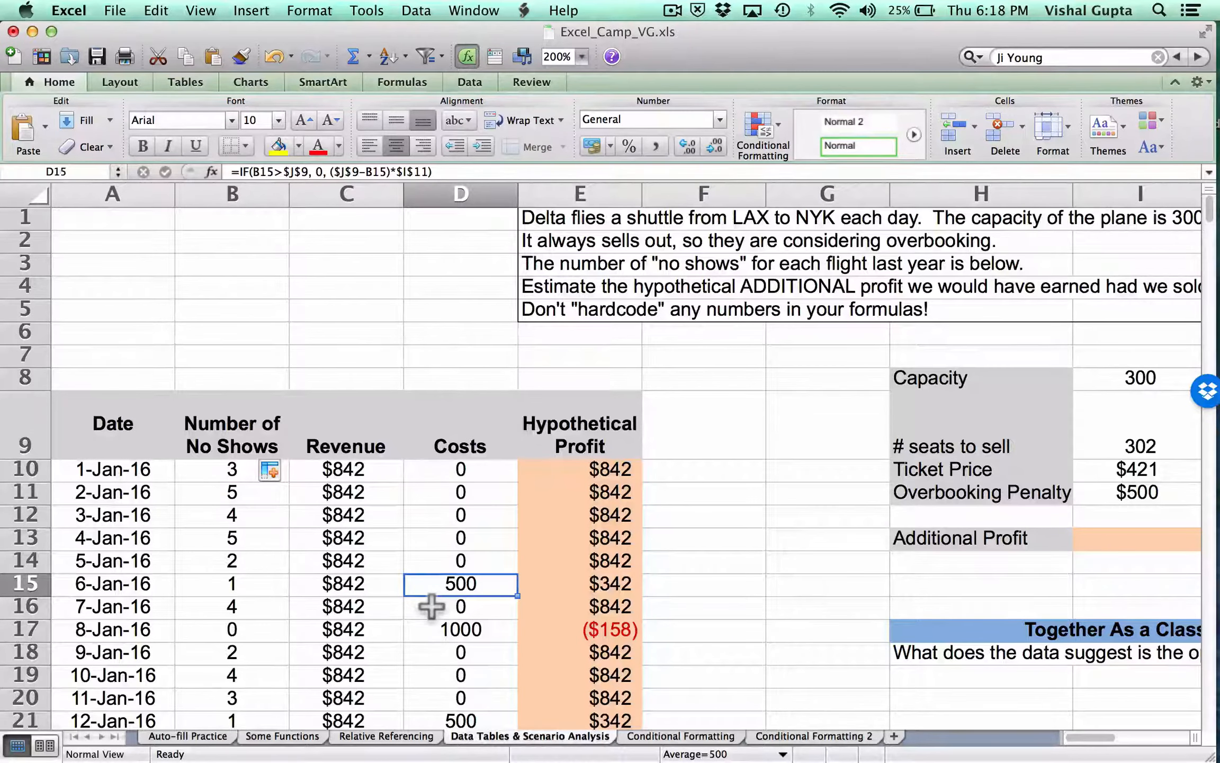
{"action": "key", "text": "Down"}
{"action": "key", "text": "Down"}
{"action": "key", "text": "Left"}
{"action": "key", "text": "Left"}
{"action": "key", "text": "Left"}
{"action": "key", "text": "Right"}
{"action": "key", "text": "Right"}
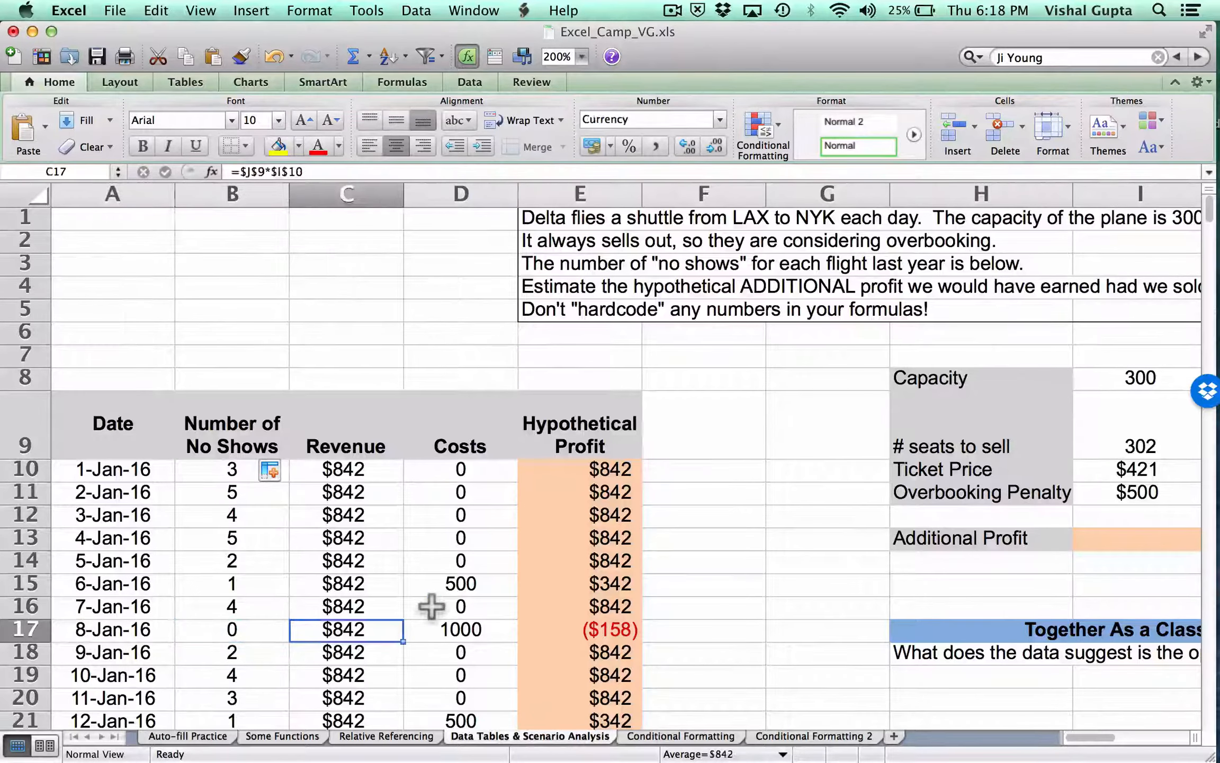
{"action": "key", "text": "Left"}
{"action": "key", "text": "Right"}
{"action": "key", "text": "Right"}
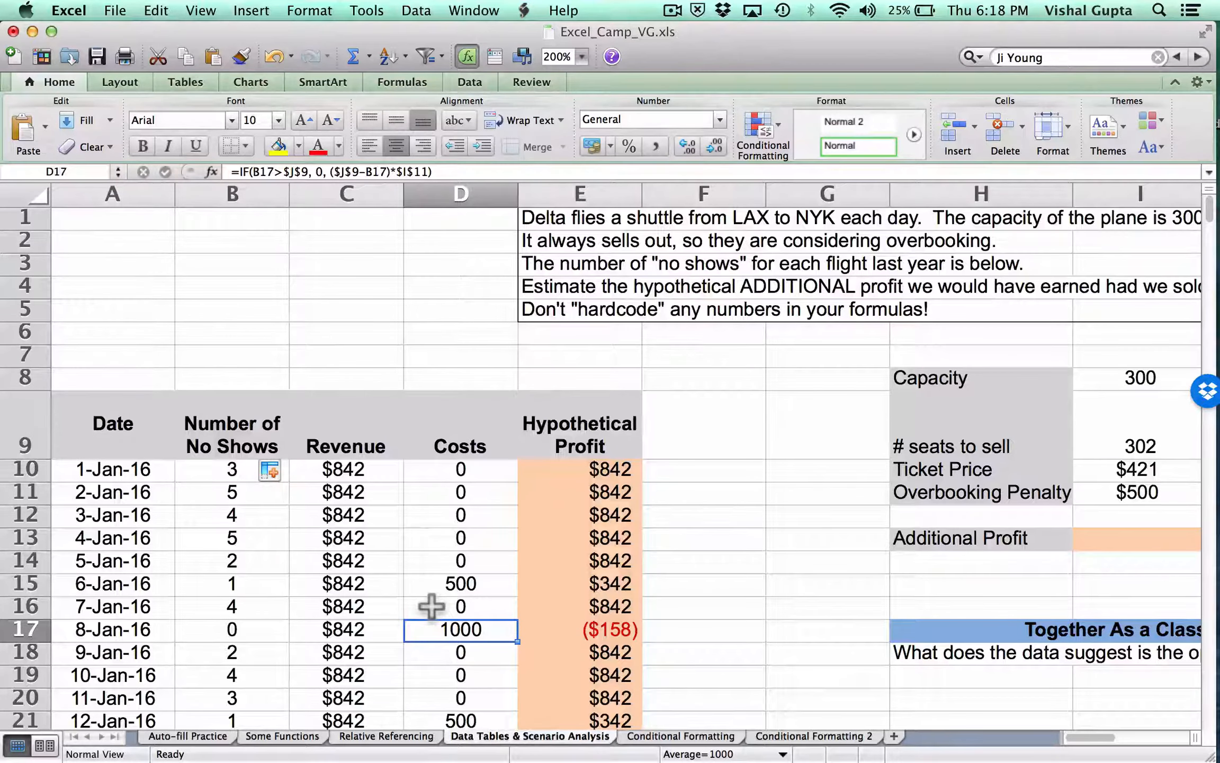
{"action": "key", "text": "Right"}
{"action": "key", "text": "Right"}
{"action": "key", "text": "Right"}
{"action": "key", "text": "Right"}
{"action": "key", "text": "Right"}
{"action": "key", "text": "Left"}
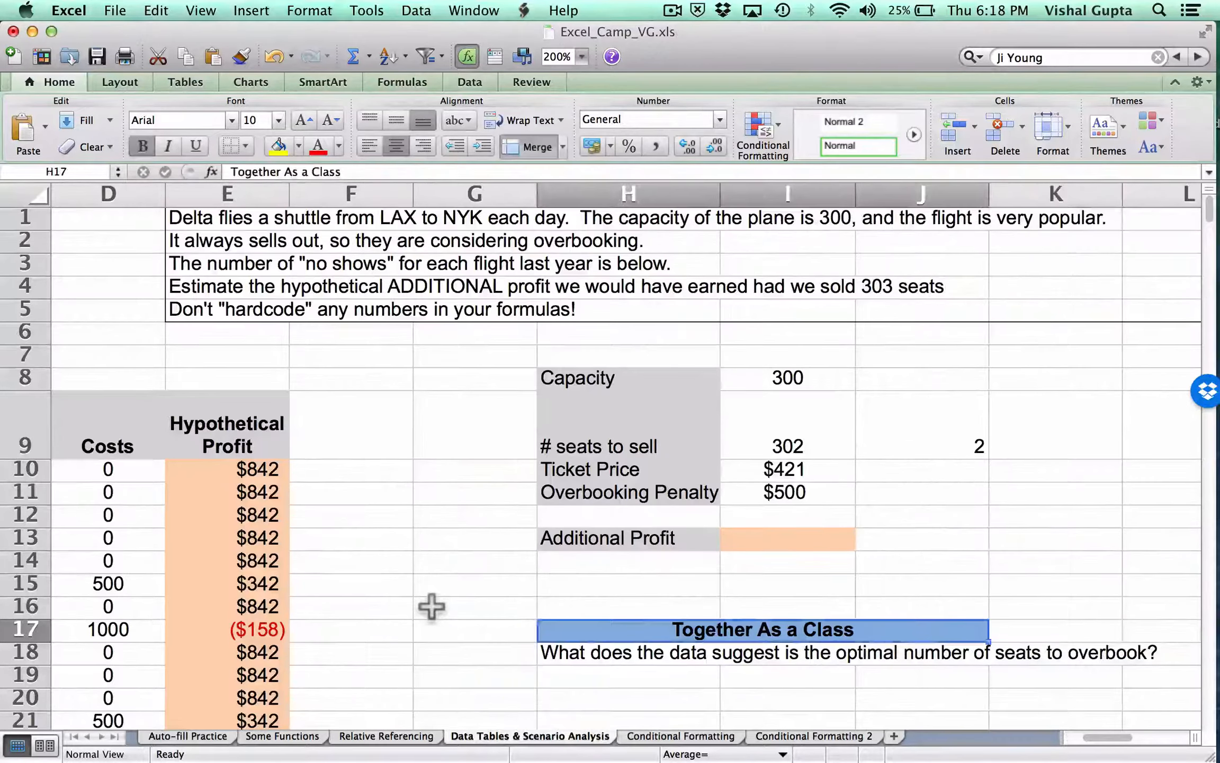
{"action": "key", "text": "Up"}
{"action": "key", "text": "Up"}
{"action": "key", "text": "Up"}
Enter =SUM(E10:E375) in I13 so Additional Profit shows $222,172.
{"action": "key", "text": "Left"}
{"action": "key", "text": "Up"}
{"action": "type", "text": "="}
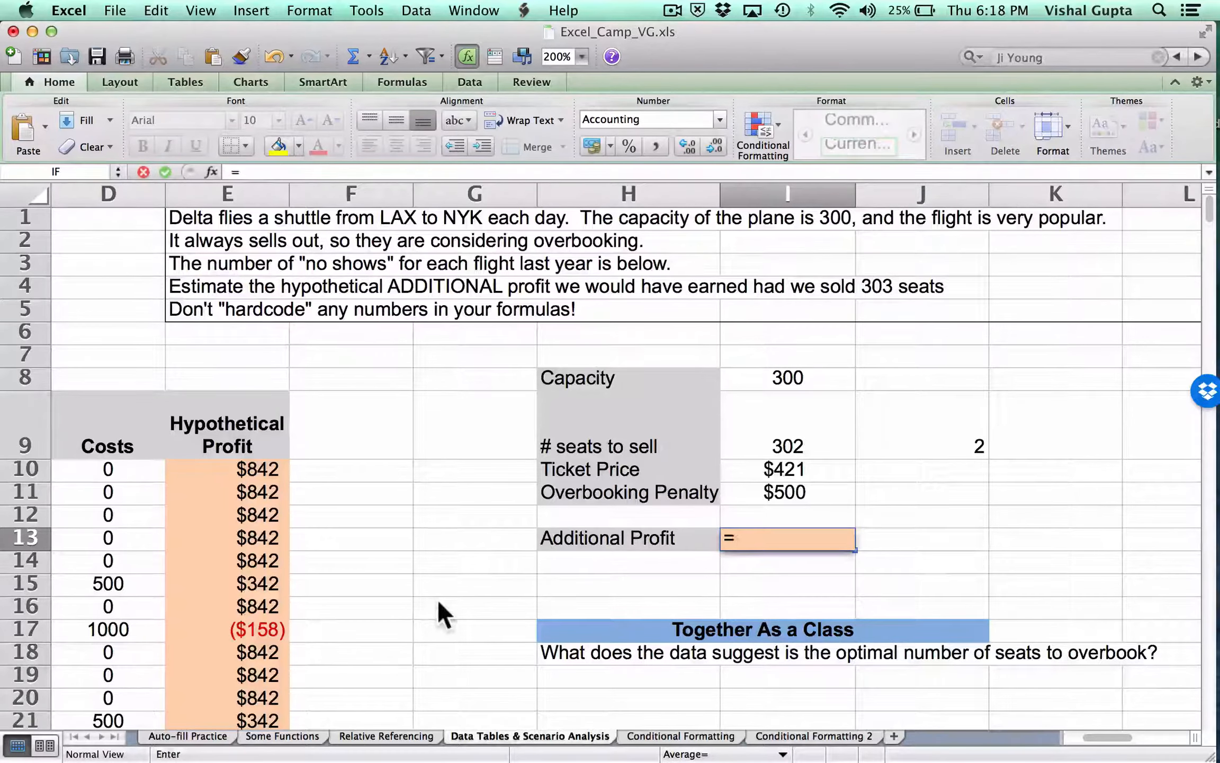
{"action": "type", "text": "sum("}
{"action": "key", "text": "Left"}
{"action": "key", "text": "Left"}
{"action": "key", "text": "Left"}
{"action": "key", "text": "Left"}
{"action": "key", "text": "Up"}
{"action": "key", "text": "Up"}
{"action": "key", "text": "Up"}
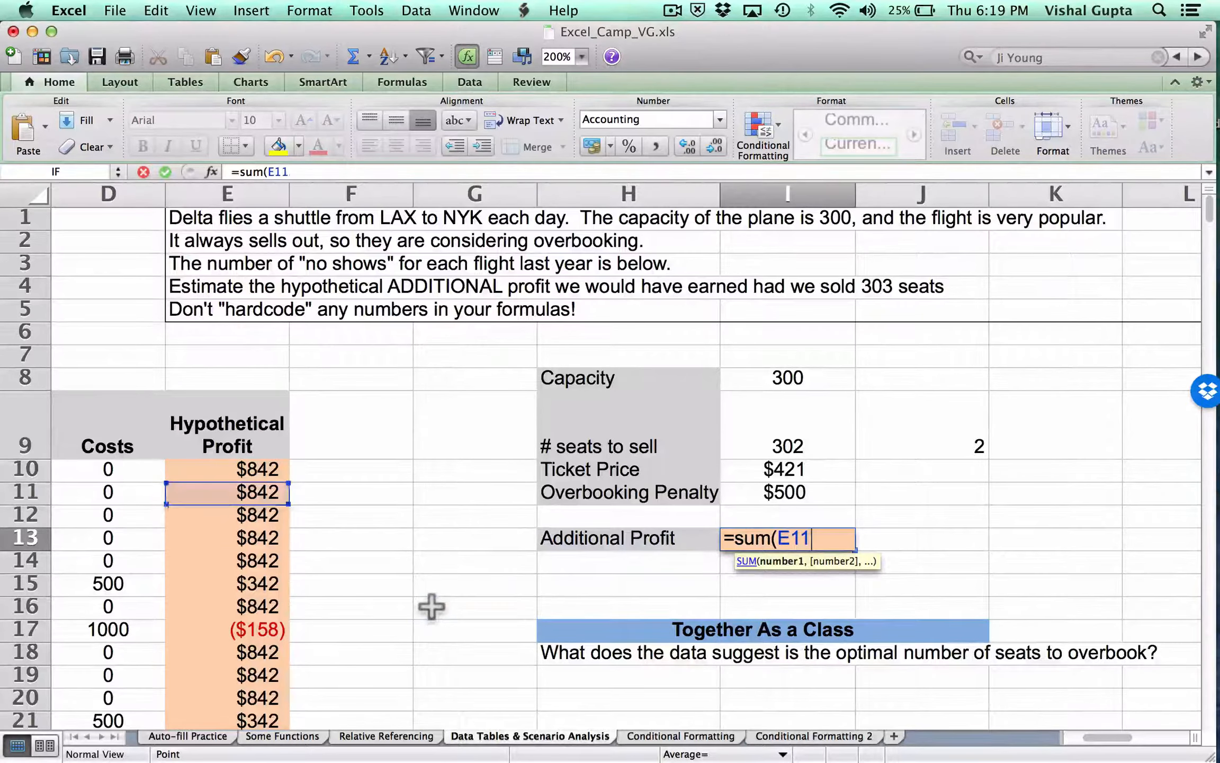
{"action": "key", "text": "ctrl+shift+Down"}
{"action": "key", "text": "Return"}
{"action": "key", "text": "Up"}
{"action": "key", "text": "Up"}
{"action": "key", "text": "Up"}
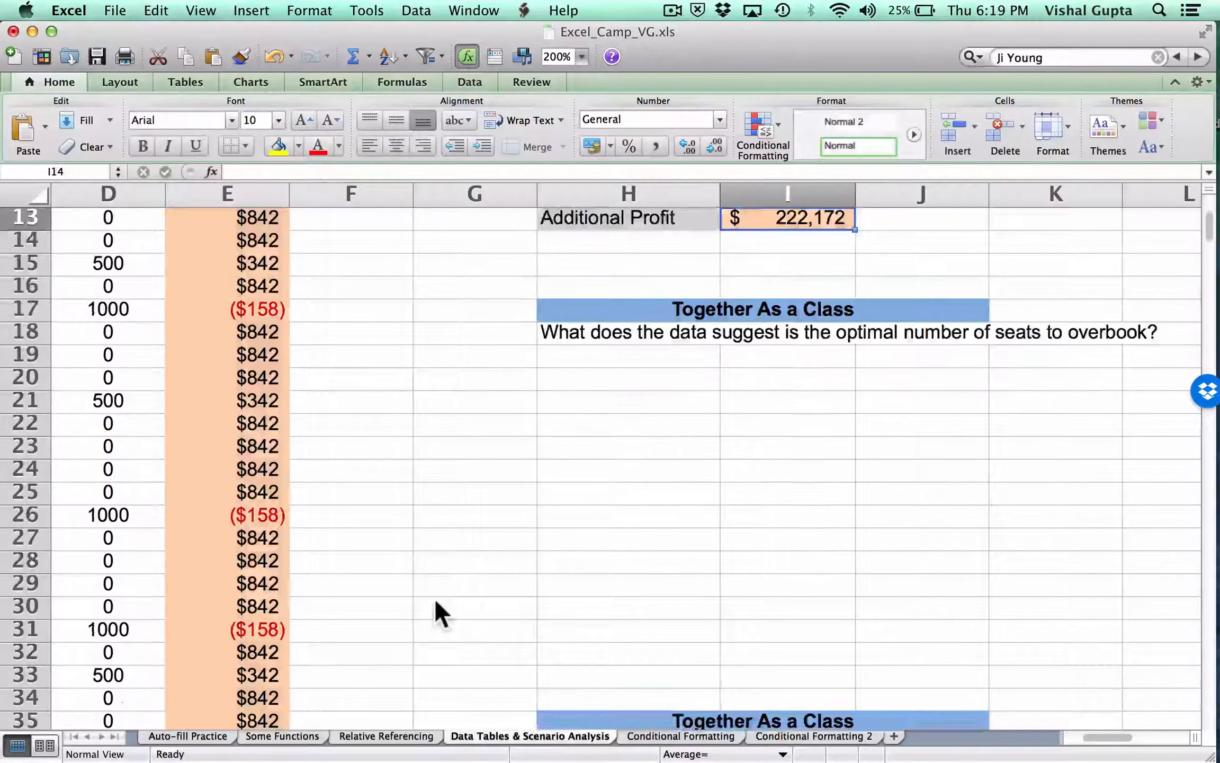
{"action": "key", "text": "Up"}
{"action": "scroll", "coordinate": [434, 597], "scroll_direction": "up", "scroll_amount": 3}
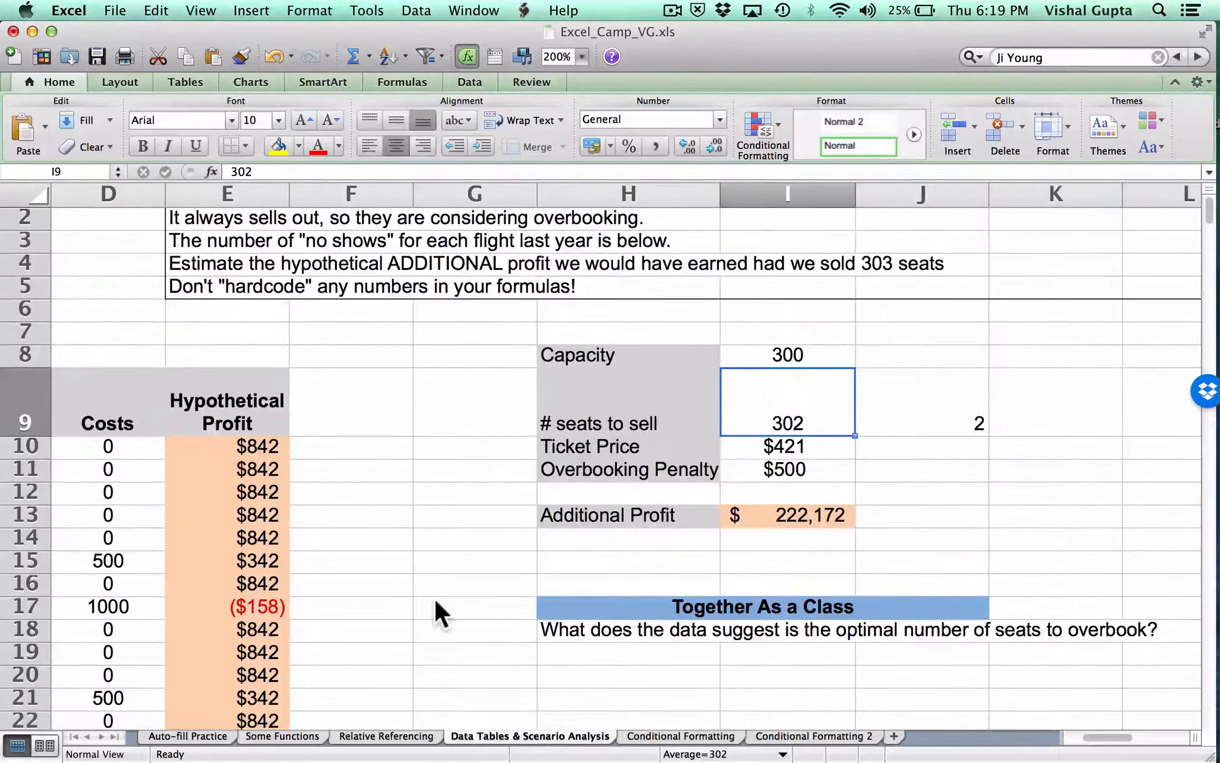
{"action": "scroll", "coordinate": [436, 601], "scroll_direction": "up", "scroll_amount": 1}
{"action": "scroll", "coordinate": [435, 601], "scroll_direction": "left", "scroll_amount": 1}
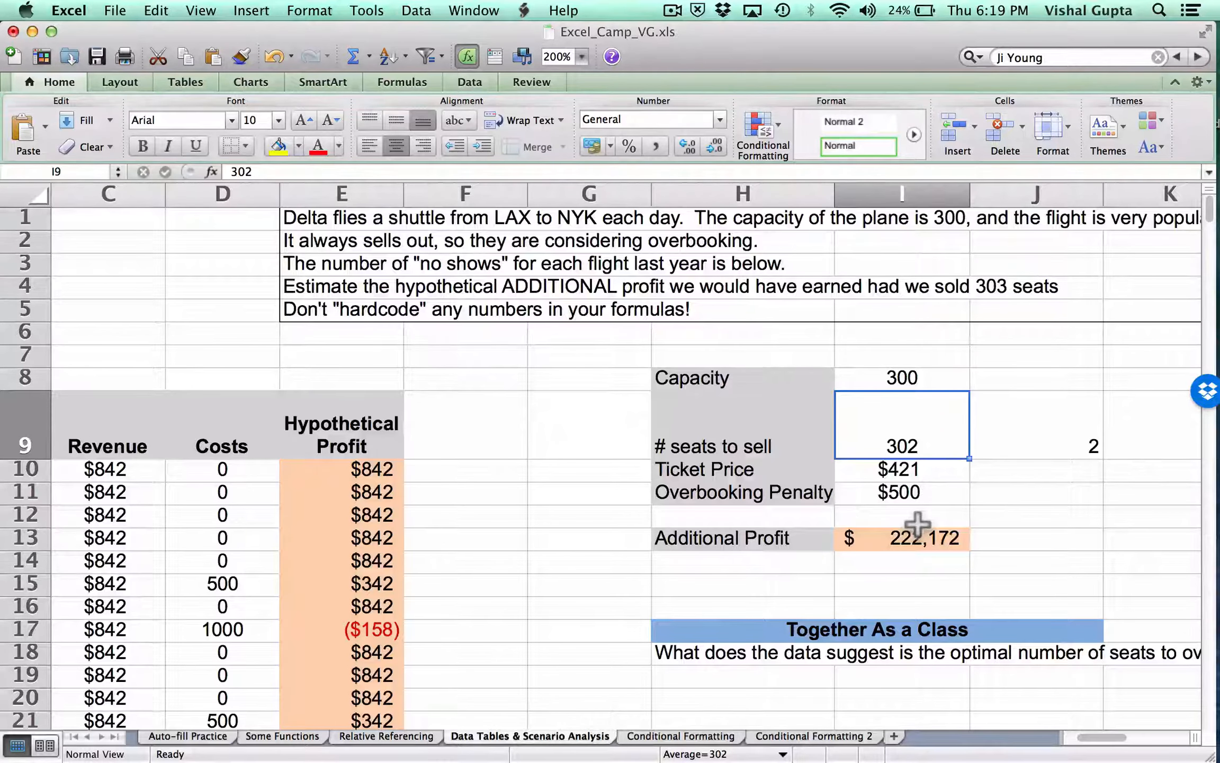
{"action": "key", "text": "Left"}
{"action": "key", "text": "Left"}
{"action": "key", "text": "Left"}
{"action": "key", "text": "Left"}
{"action": "key", "text": "Left"}
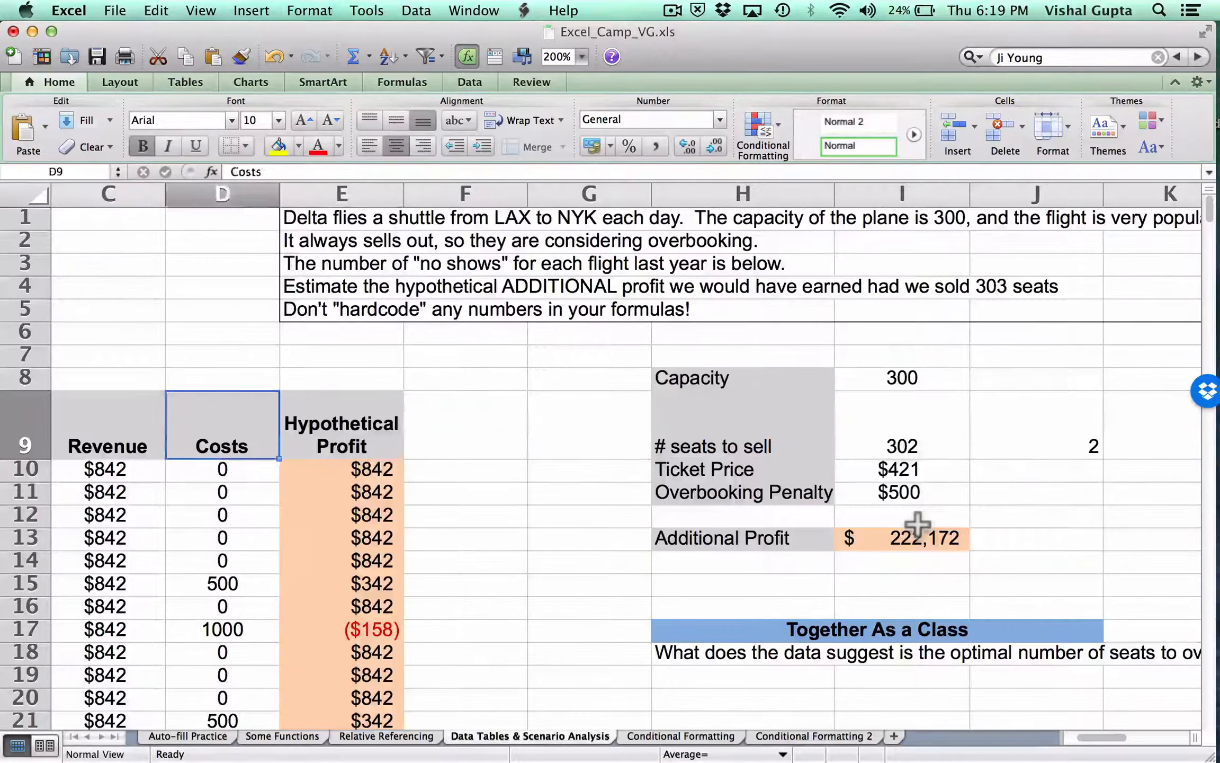
{"action": "key", "text": "Left"}
{"action": "key", "text": "Left"}
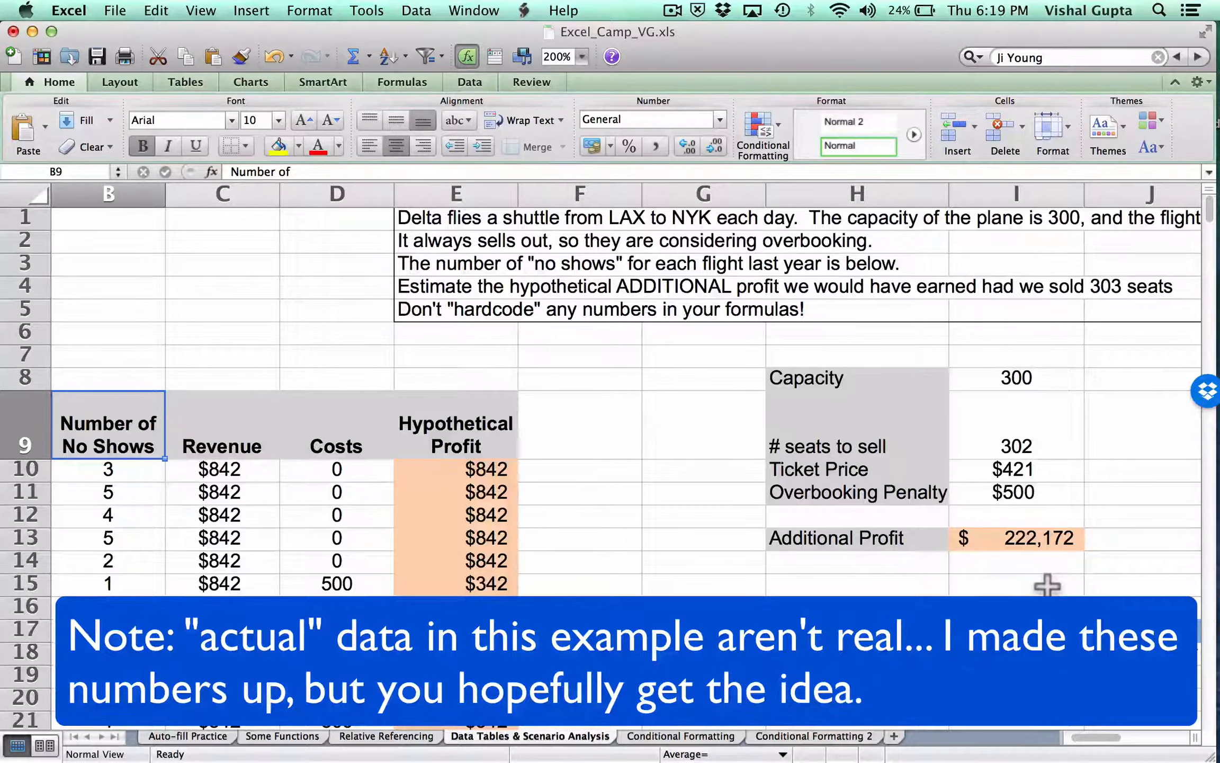
{"action": "scroll", "coordinate": [1047, 585], "scroll_direction": "down", "scroll_amount": 4}
{"action": "scroll", "coordinate": [1048, 585], "scroll_direction": "down", "scroll_amount": 3}
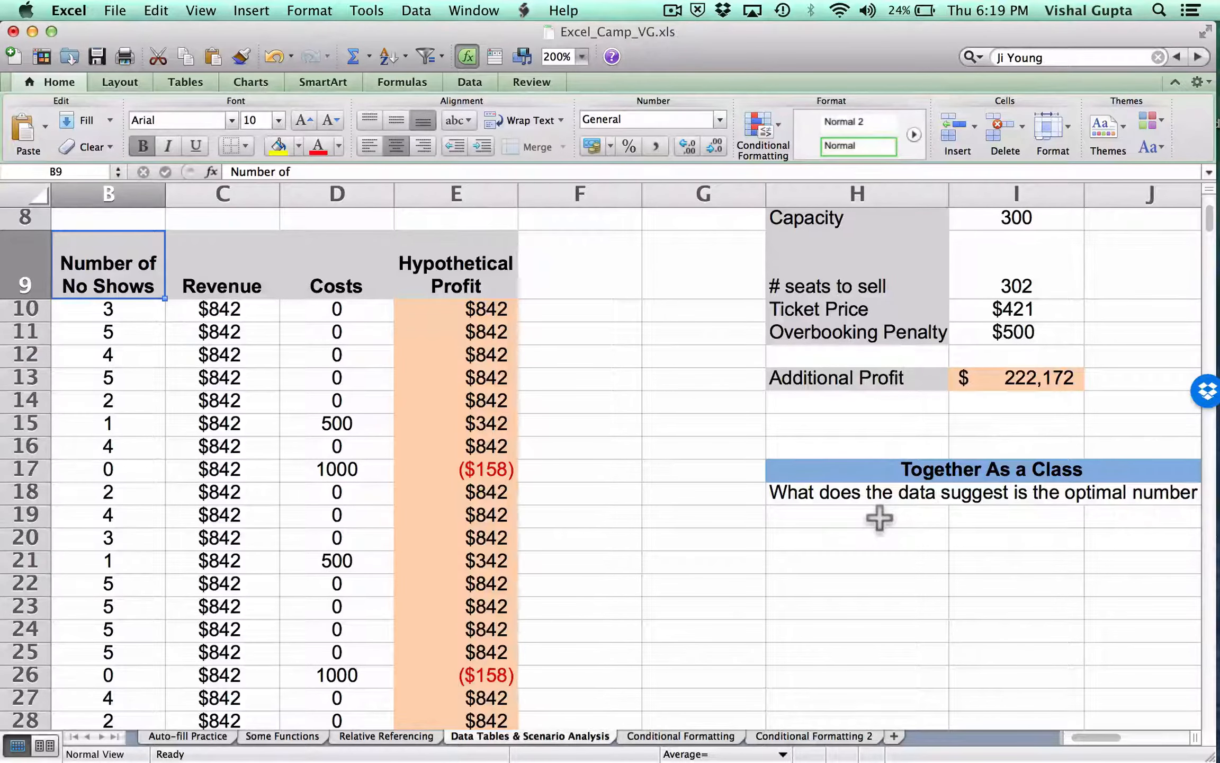
Type seat counts 301, 302, 303, 304 and 305 down column H from H22.
{"action": "left_click", "coordinate": [855, 594]}
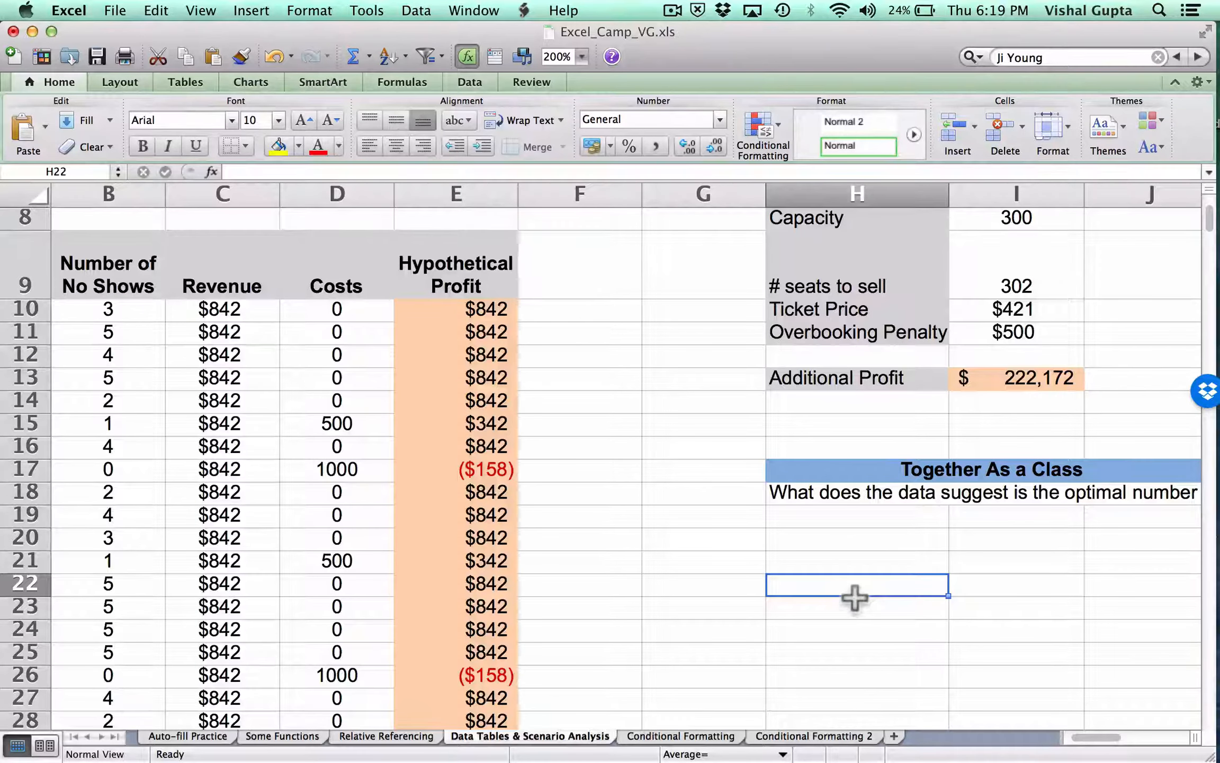
{"action": "type", "text": "301"}
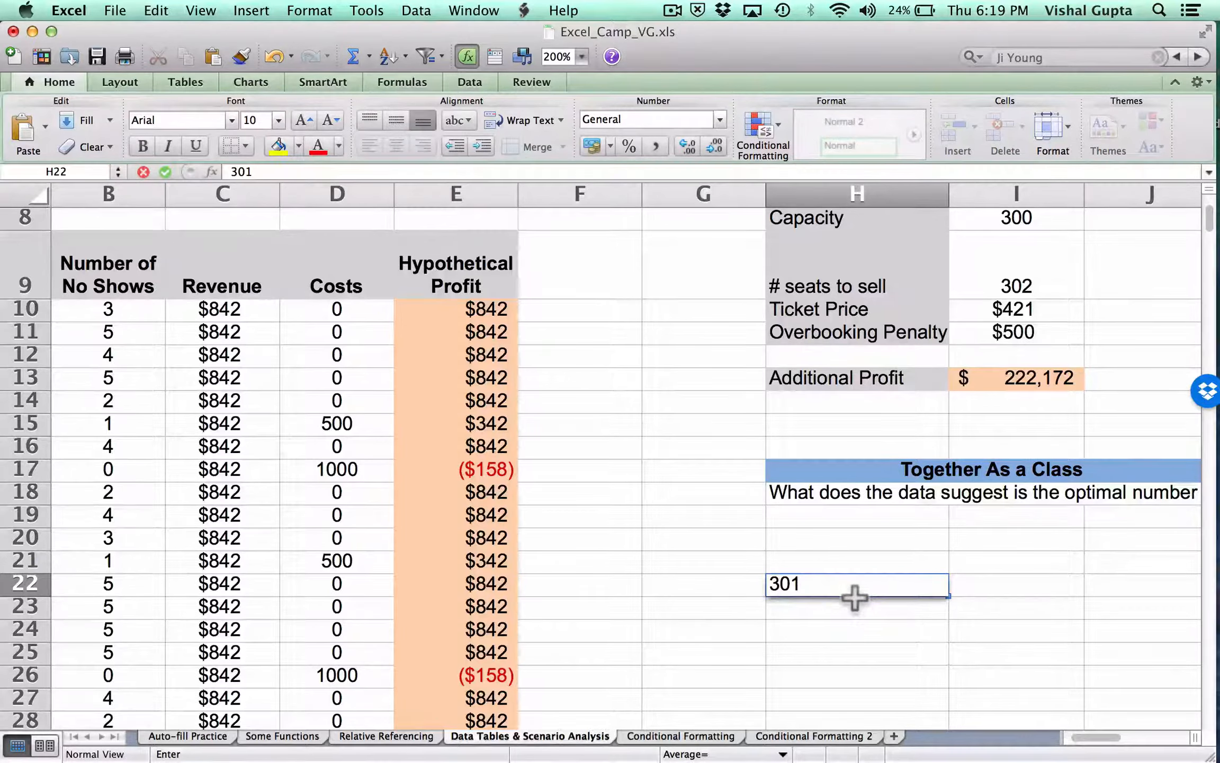
{"action": "key", "text": "Return"}
{"action": "type", "text": "302"}
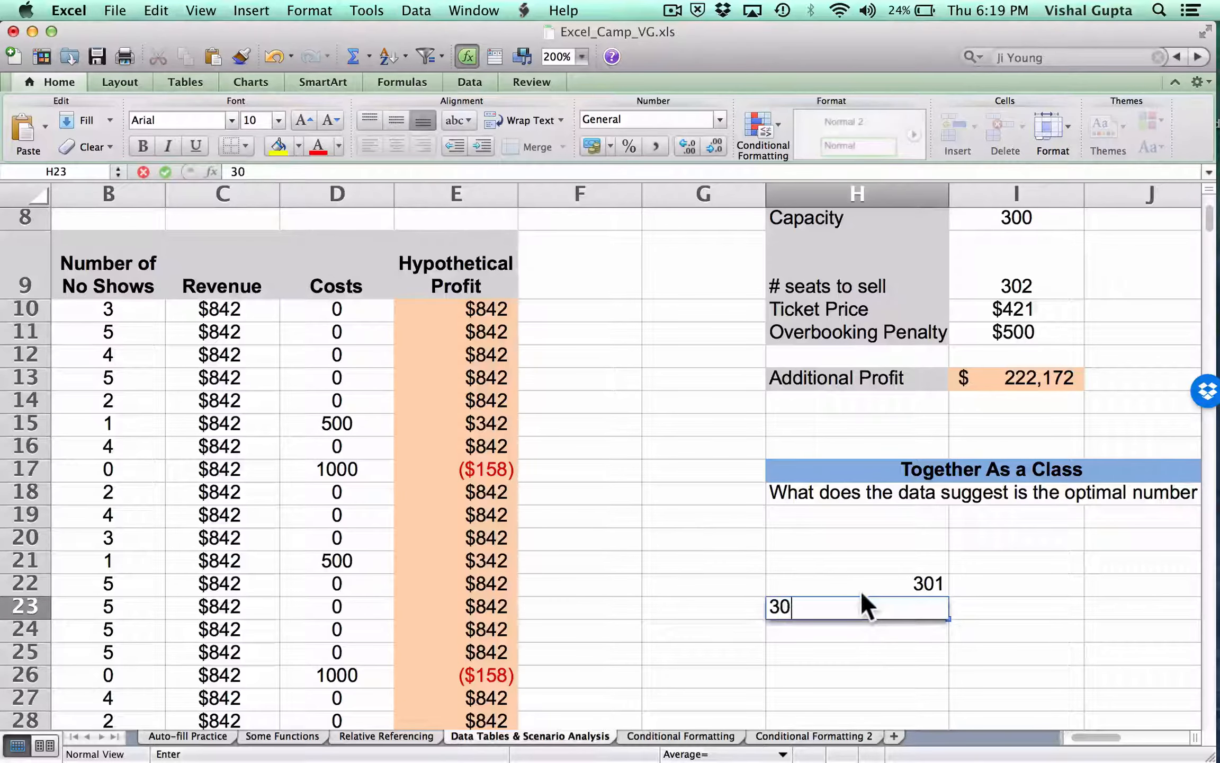
{"action": "key", "text": "Return"}
{"action": "type", "text": "303"}
{"action": "key", "text": "Return"}
{"action": "type", "text": "304"}
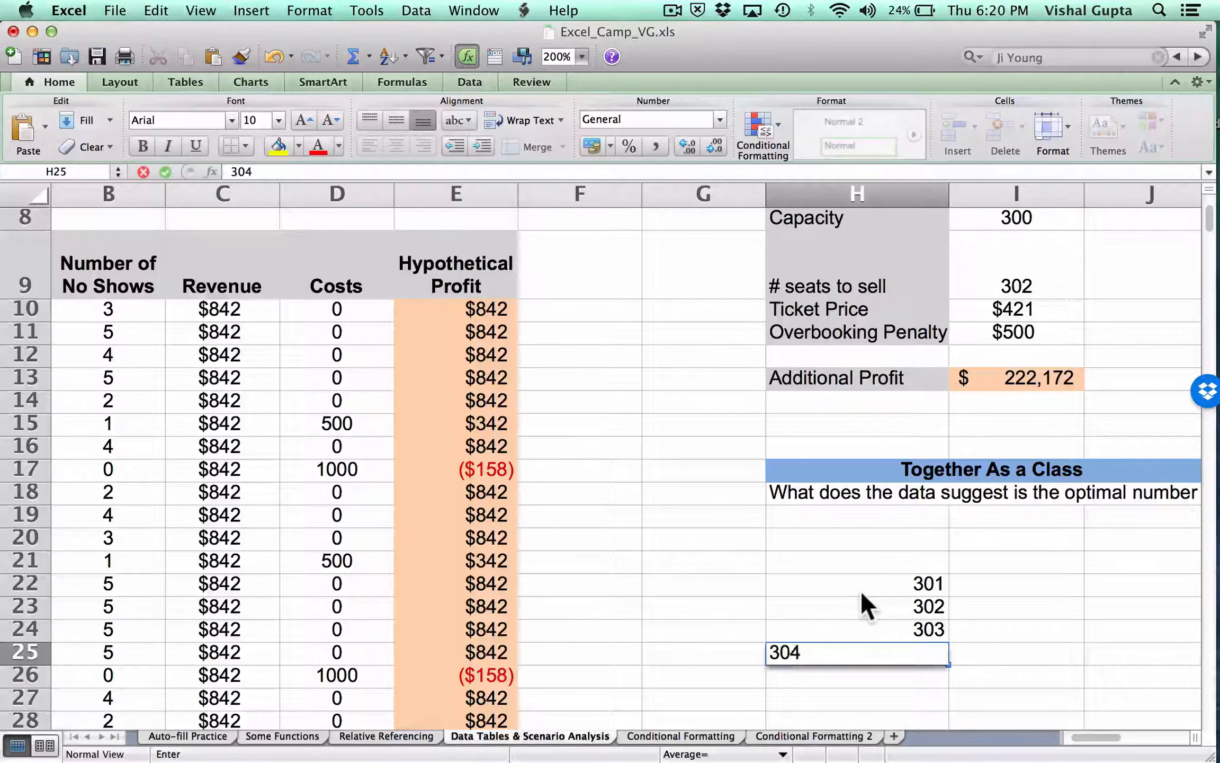
{"action": "key", "text": "Return"}
{"action": "type", "text": "305"}
{"action": "key", "text": "Return"}
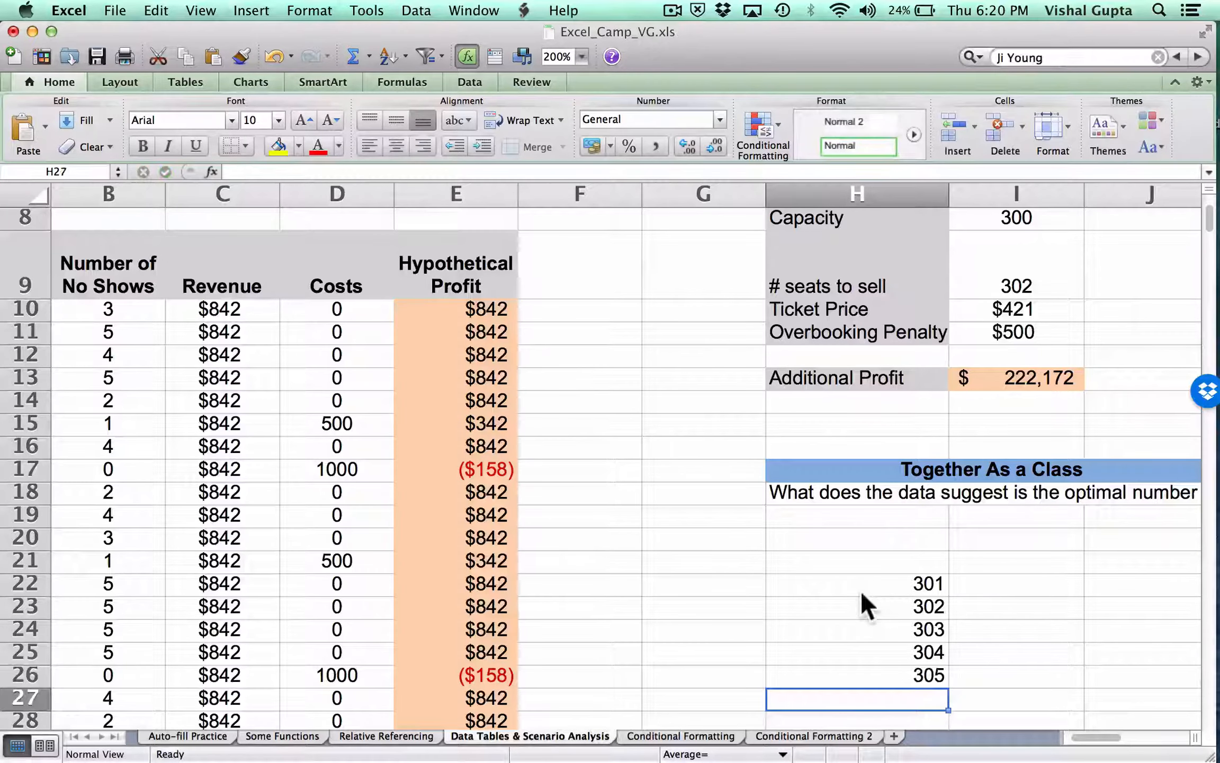
Extend the seat series with the fill handle down to 310.
{"action": "key", "text": "Up"}
{"action": "key", "text": "Up"}
{"action": "key", "text": "Up"}
{"action": "key", "text": "shift+Down"}
{"action": "key", "text": "shift+Down"}
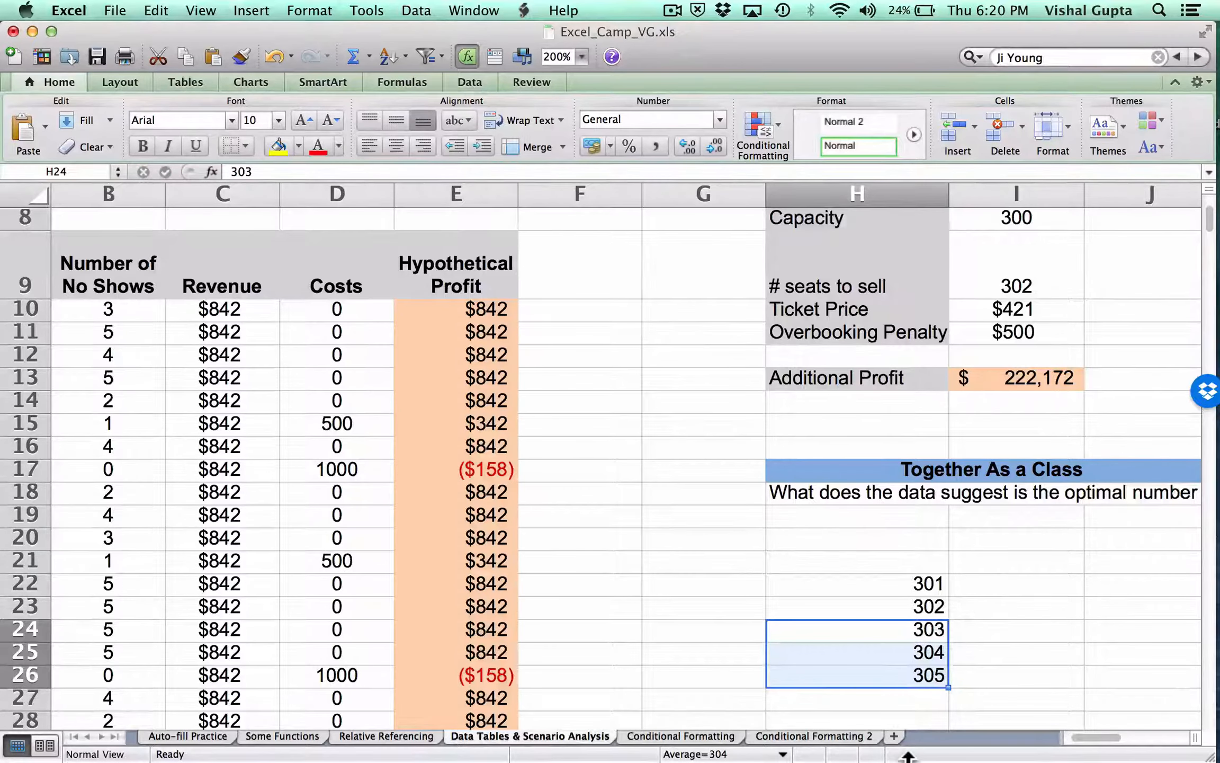
{"action": "scroll", "coordinate": [924, 712], "scroll_direction": "down", "scroll_amount": 1}
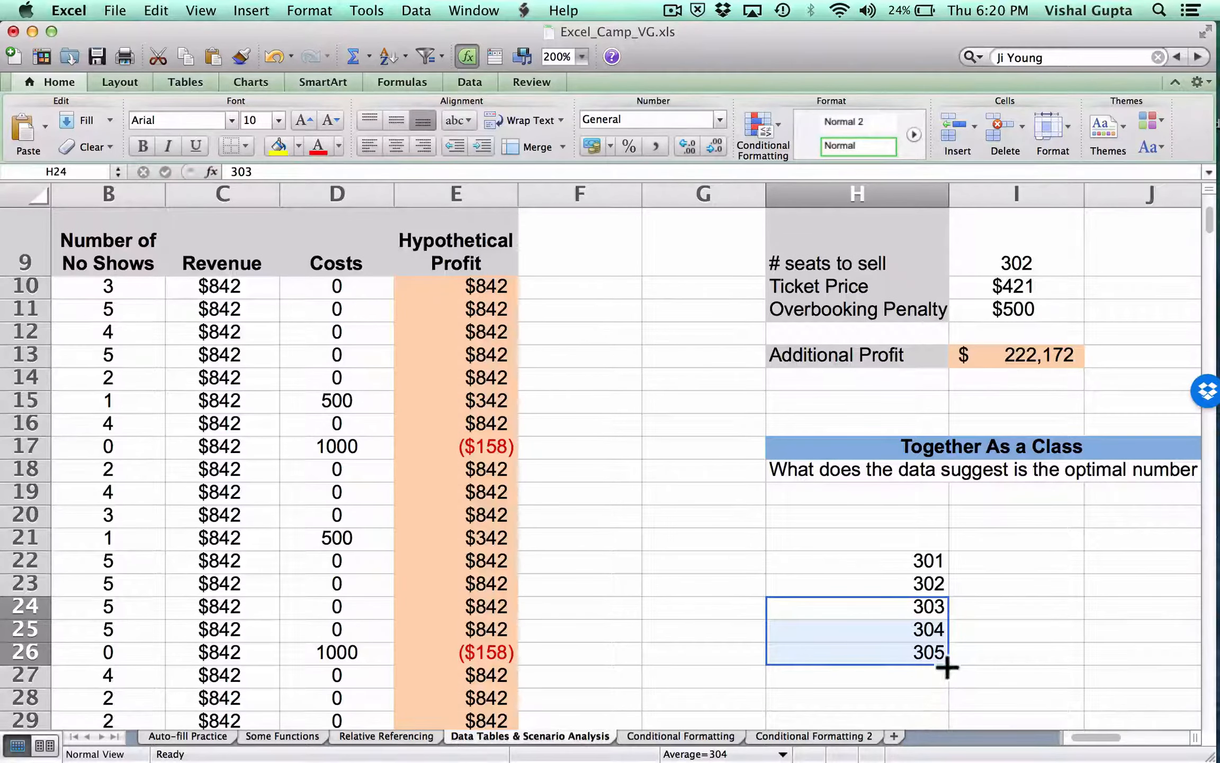
{"action": "left_click_drag", "start_coordinate": [945, 666], "coordinate": [926, 630]}
{"action": "scroll", "coordinate": [971, 490], "scroll_direction": "up", "scroll_amount": 5}
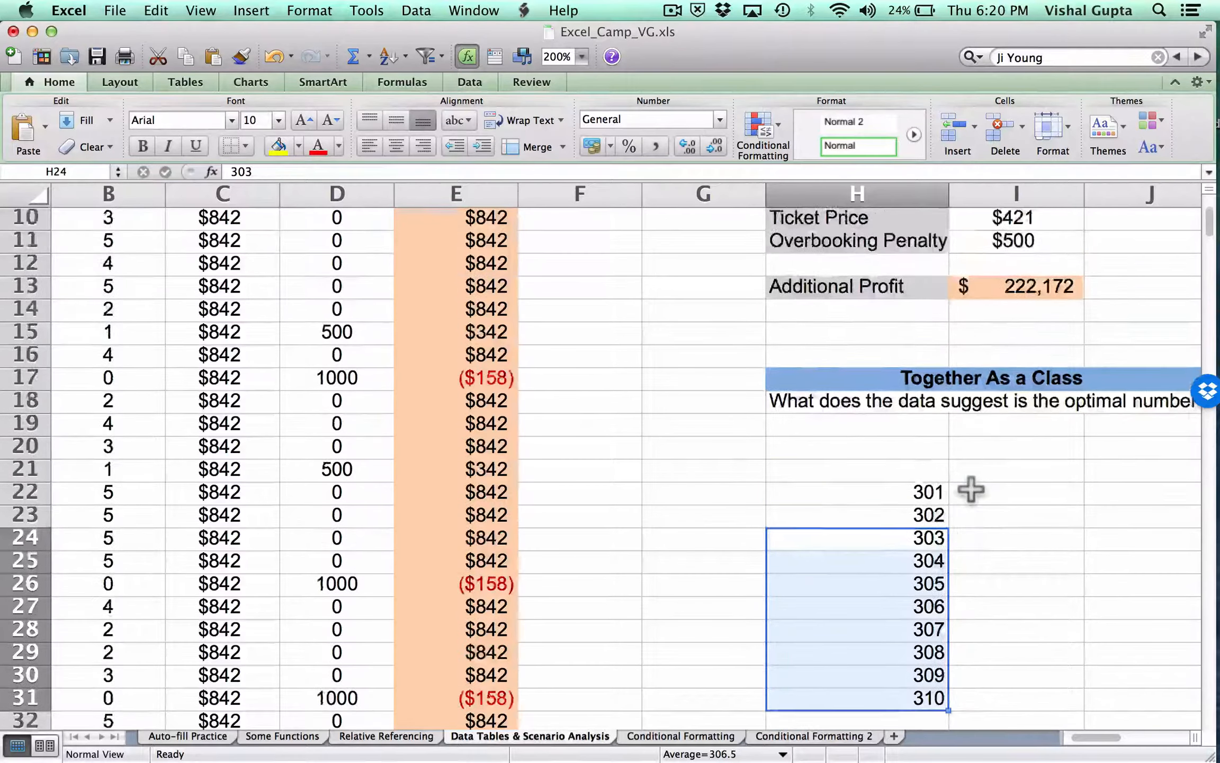
{"action": "left_click", "coordinate": [984, 549]}
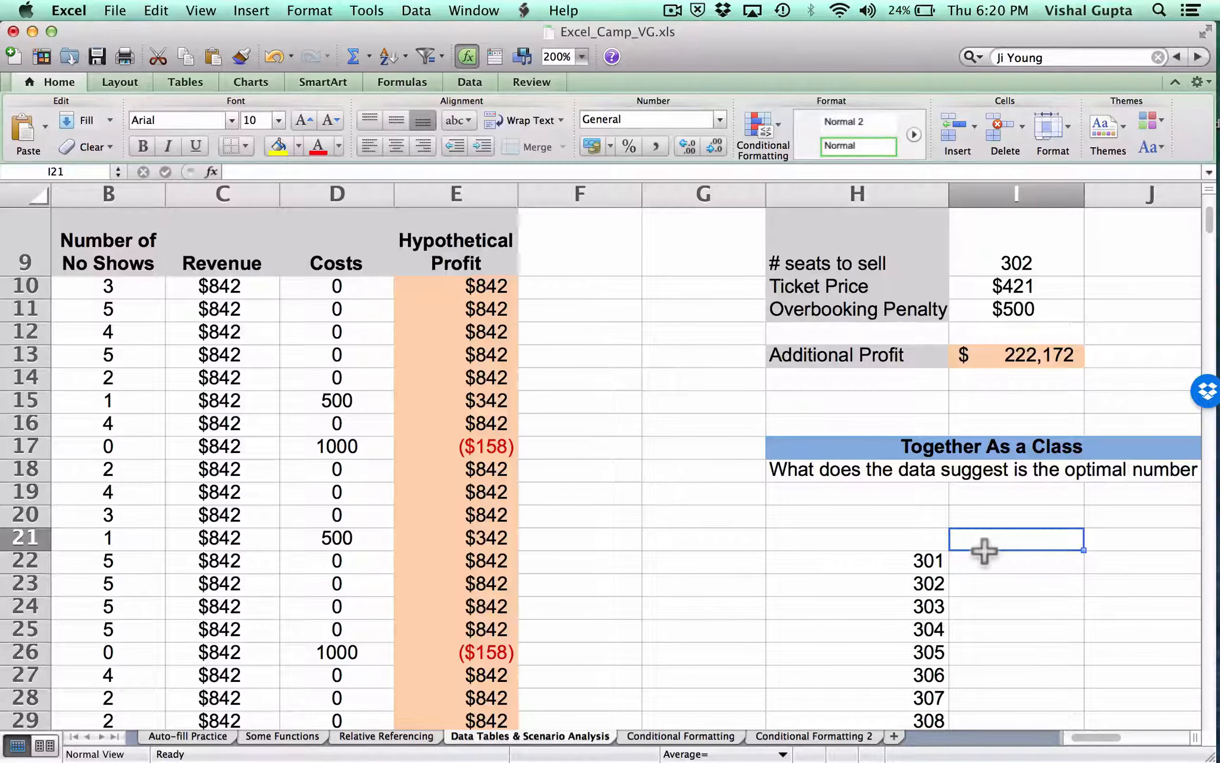
{"action": "key", "text": "Down"}
{"action": "key", "text": "Down"}
{"action": "type", "text": "222"}
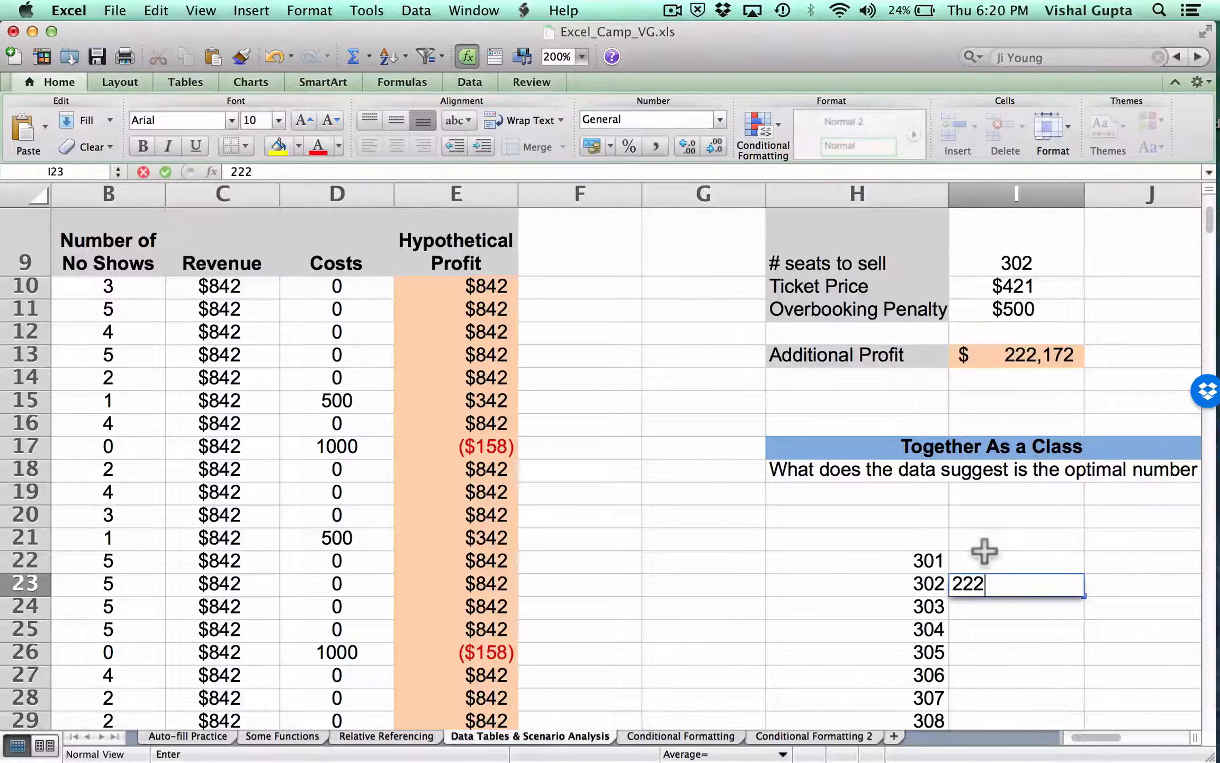
{"action": "type", "text": ",172"}
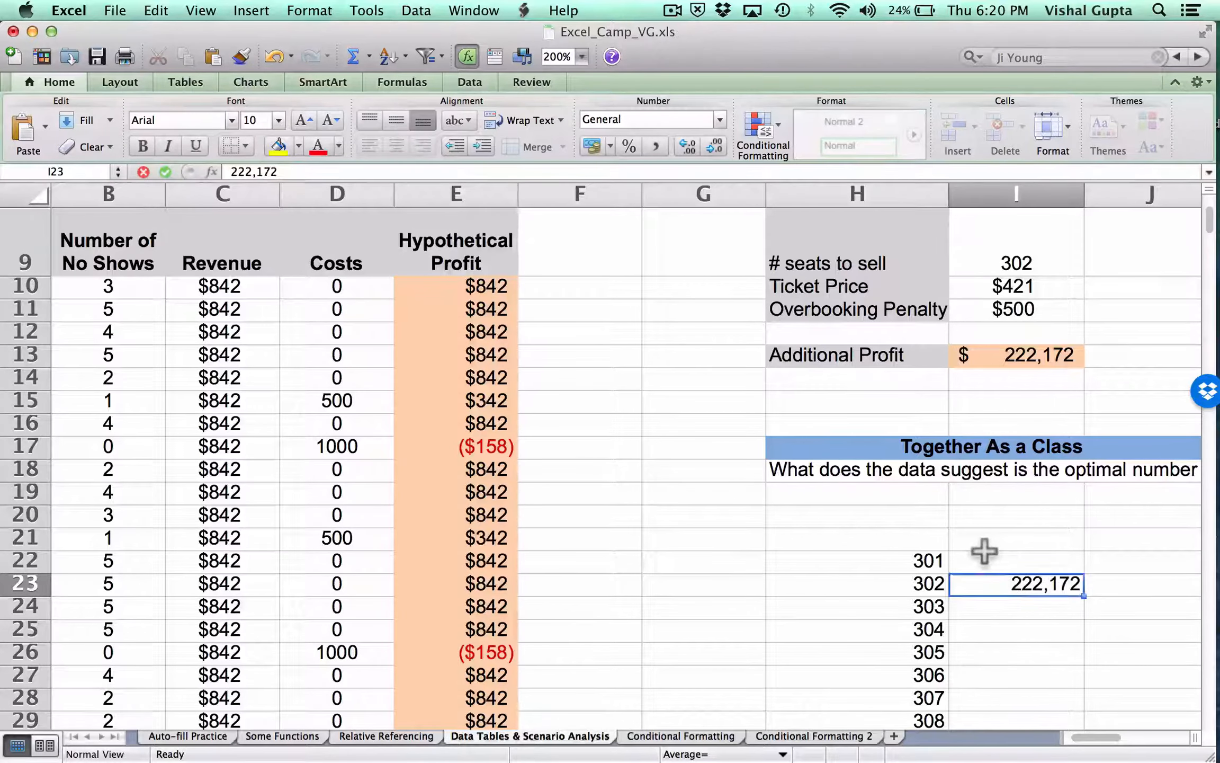
{"action": "key", "text": "Return"}
{"action": "left_click", "coordinate": [1013, 265]}
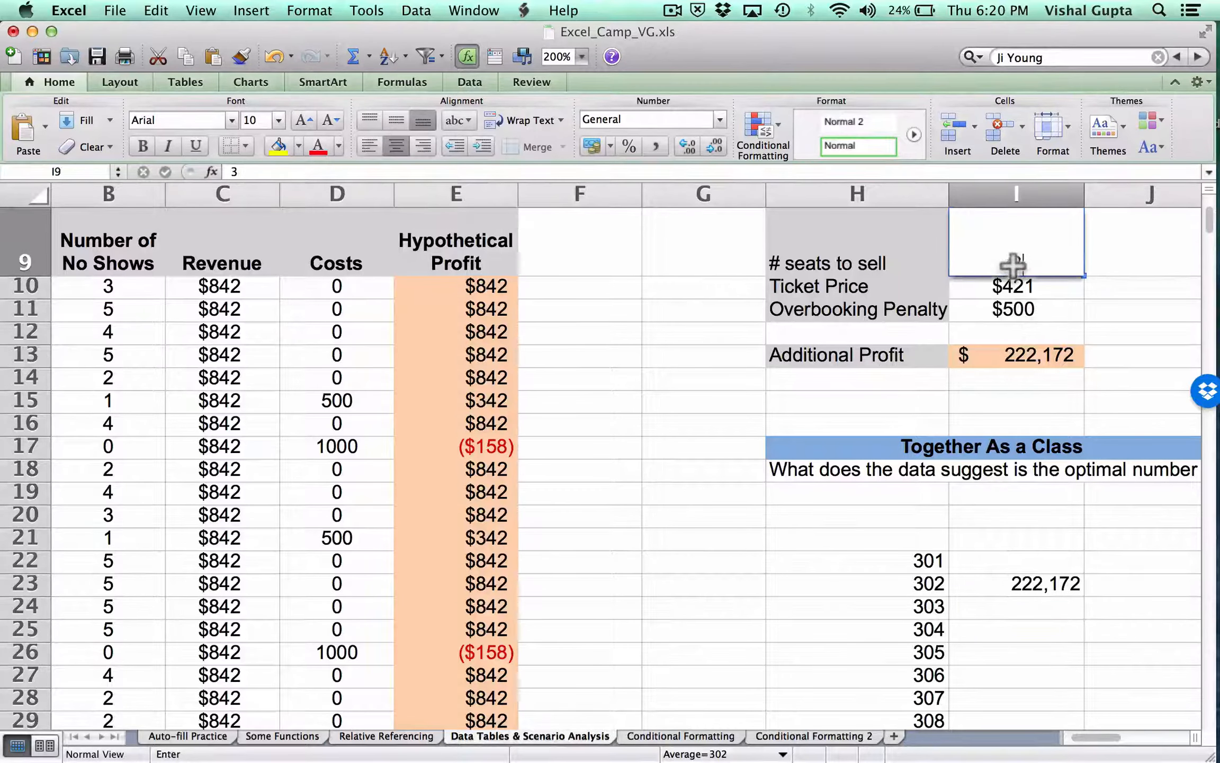
{"action": "type", "text": "301"}
{"action": "key", "text": "Return"}
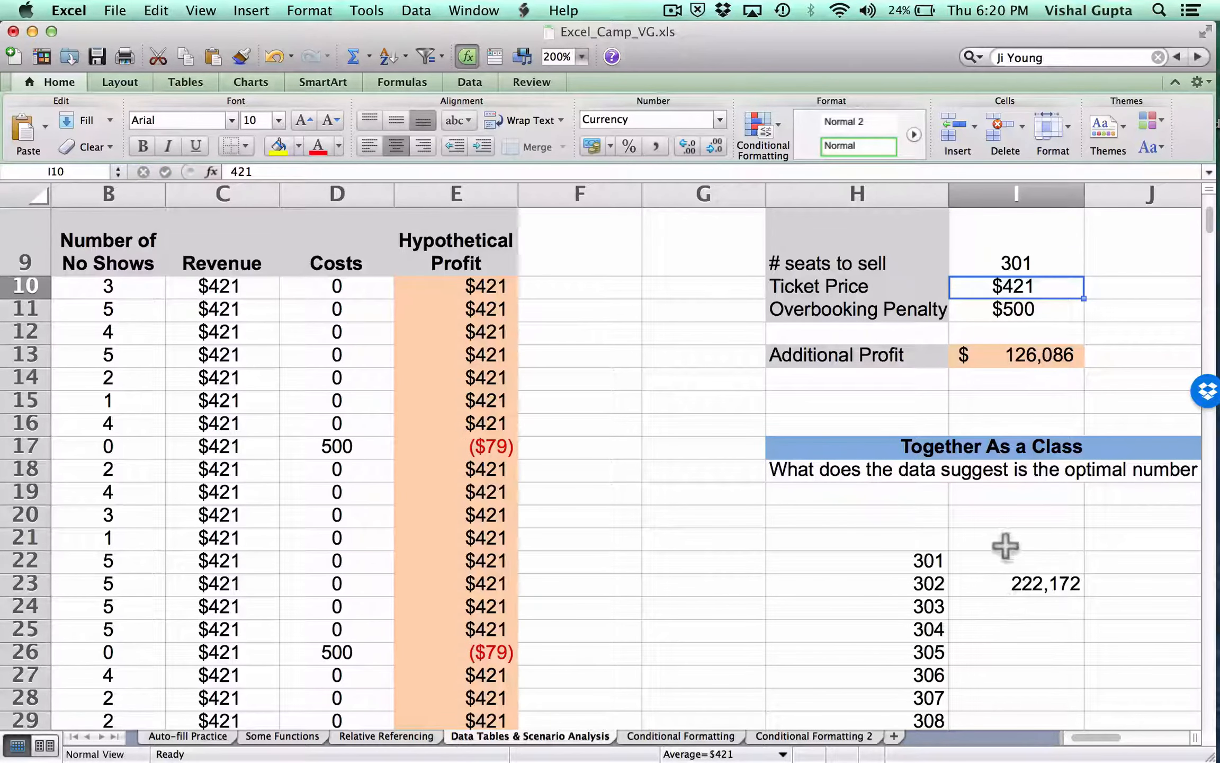
{"action": "left_click", "coordinate": [1007, 562]}
{"action": "type", "text": "126,086"}
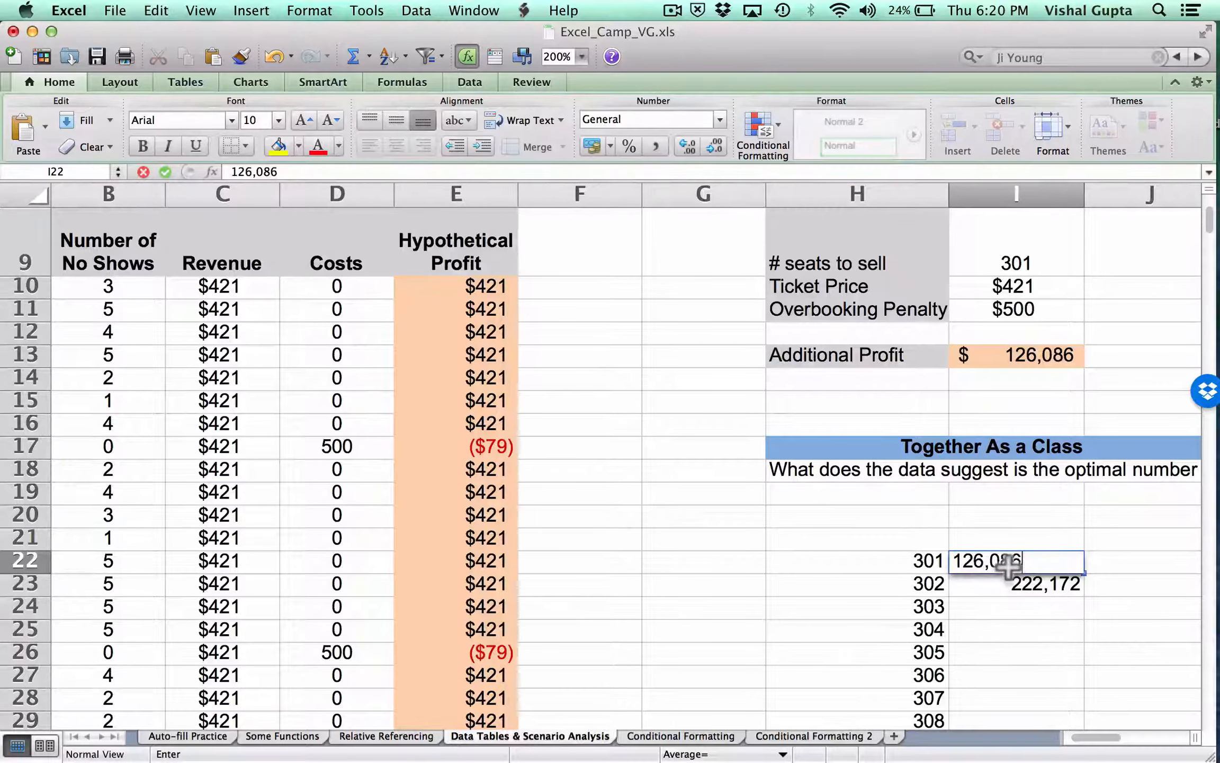
{"action": "key", "text": "Return"}
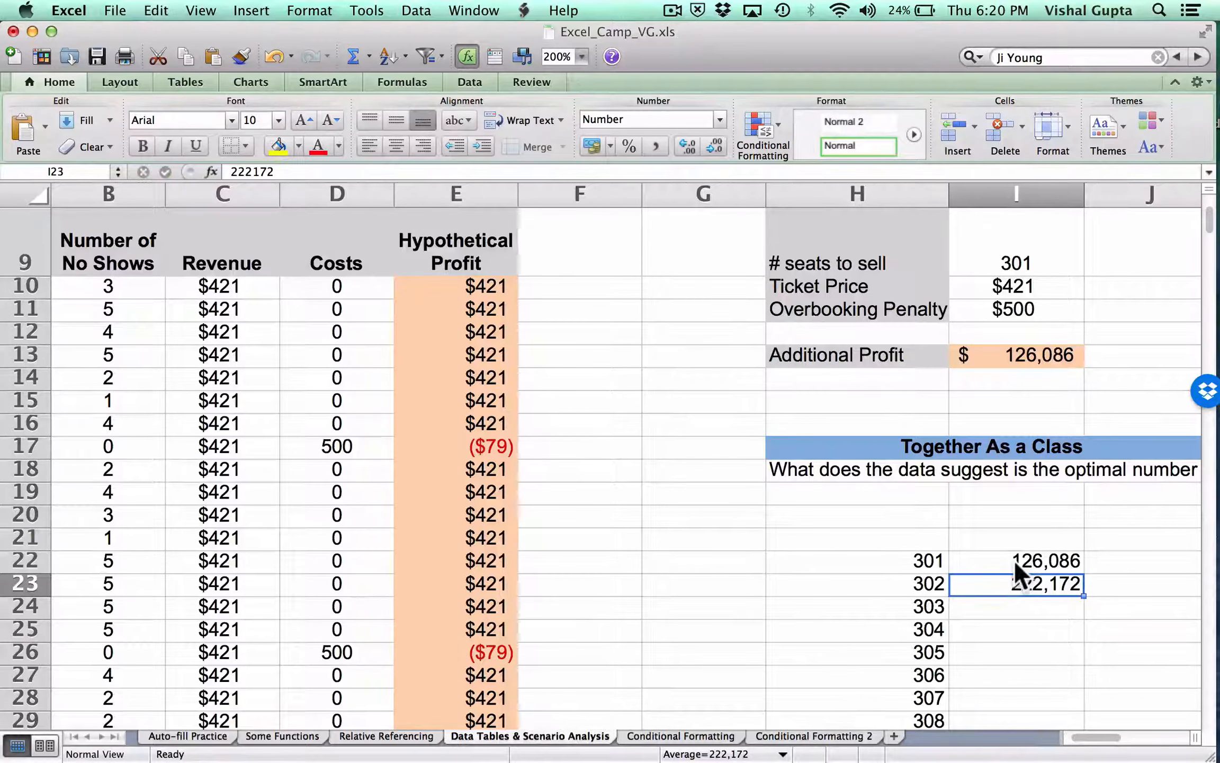
{"action": "key", "text": "super+z"}
{"action": "key", "text": "super+z"}
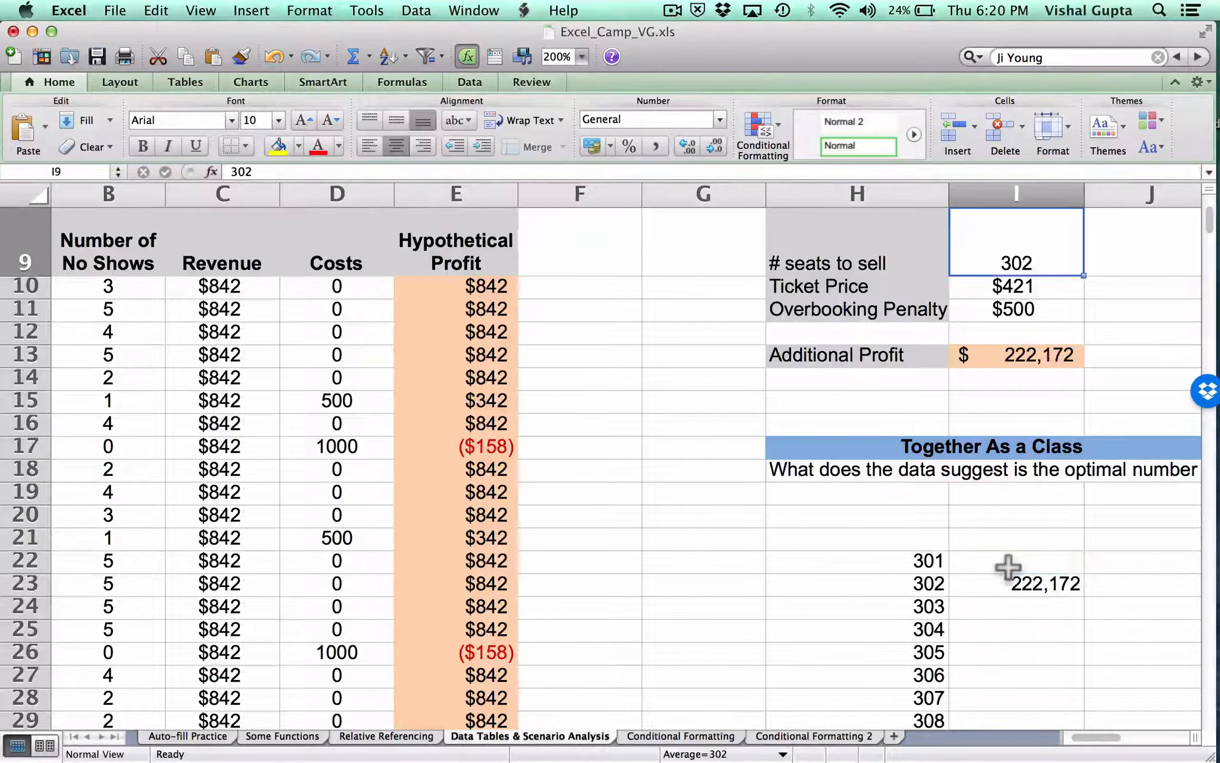
{"action": "key", "text": "super+z"}
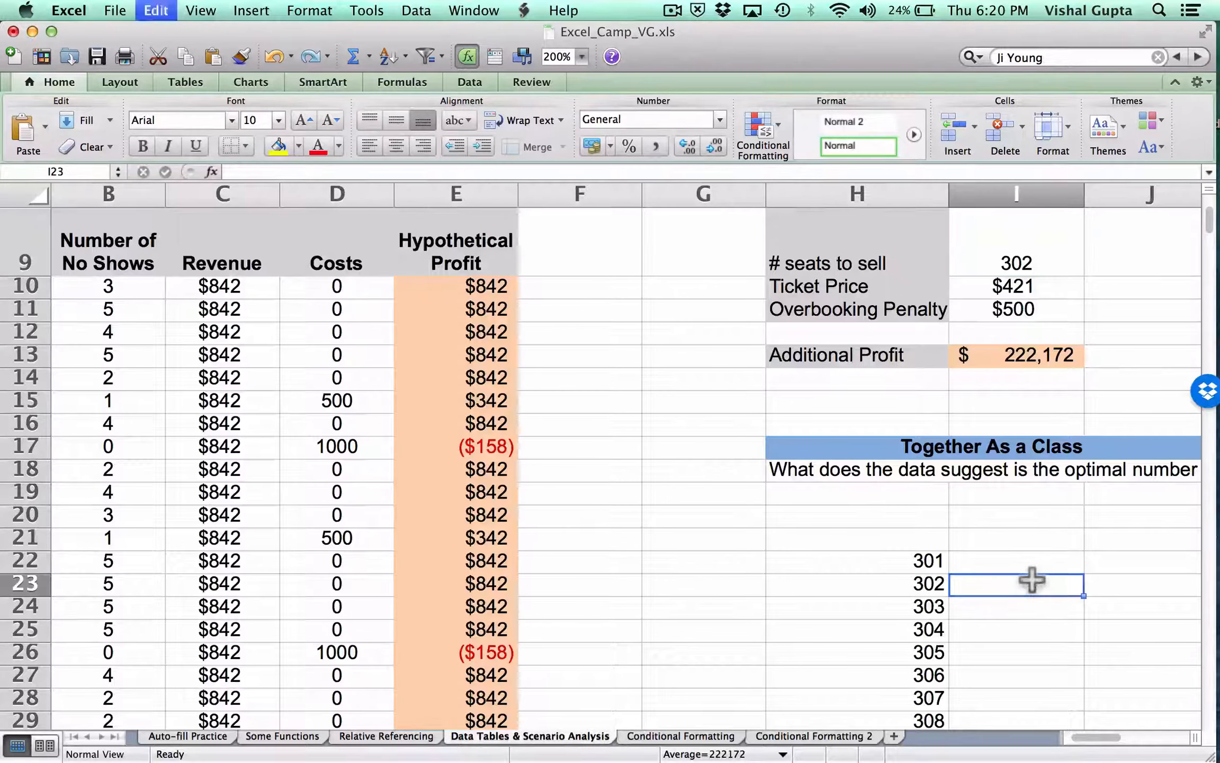
{"action": "left_click", "coordinate": [1031, 530]}
{"action": "left_click", "coordinate": [1032, 531]}
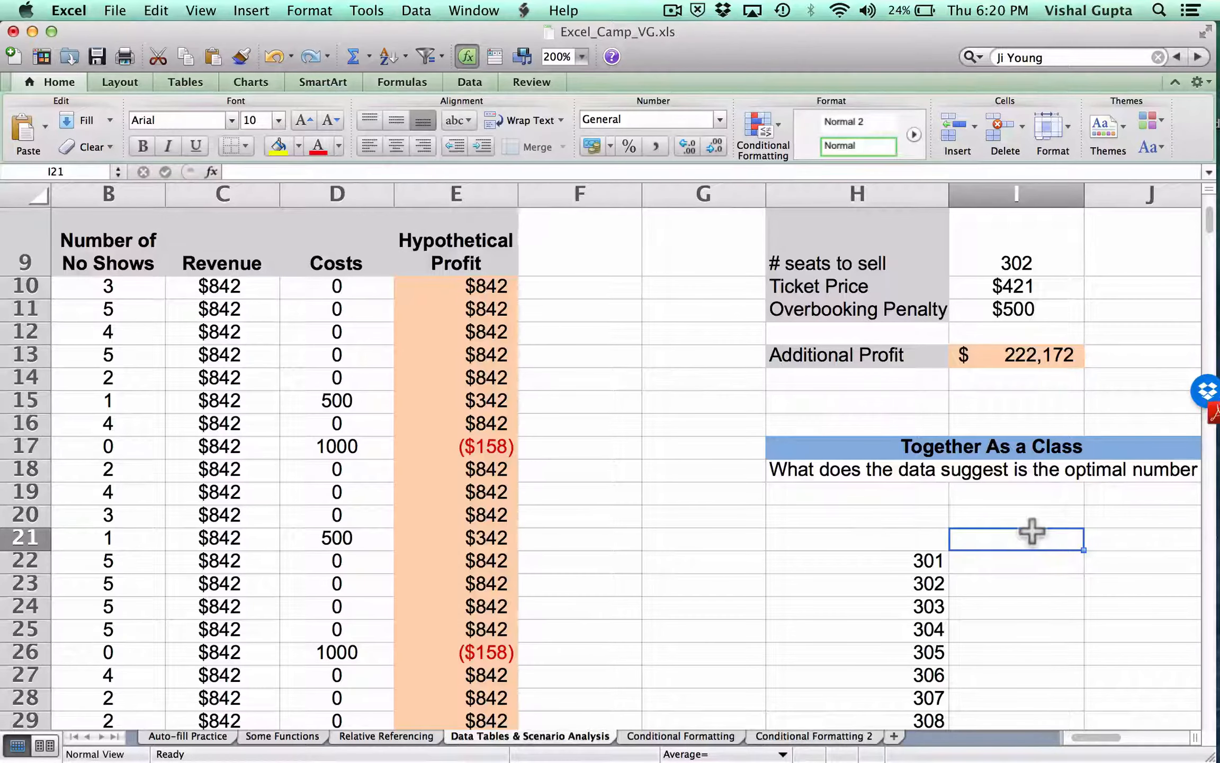
Enter =I13 in I21 to link Additional Profit, showing $222,172.
{"action": "type", "text": "="}
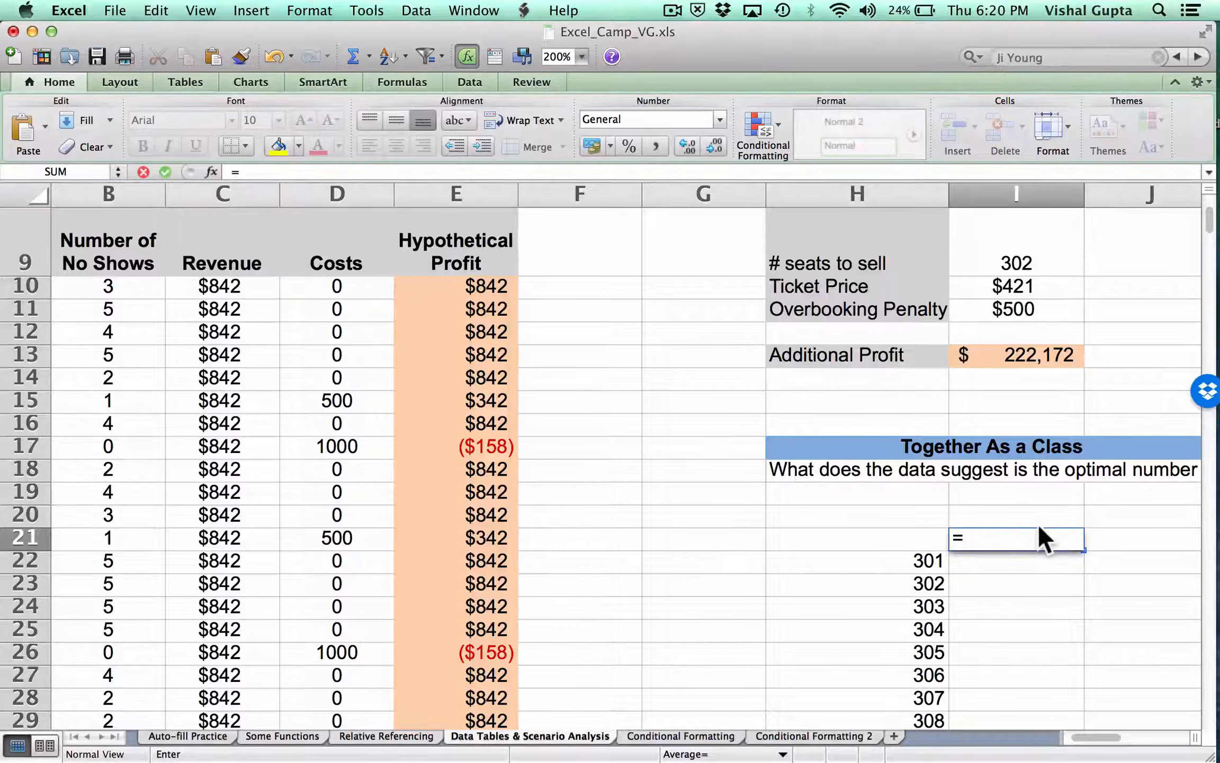
{"action": "left_click", "coordinate": [1014, 359]}
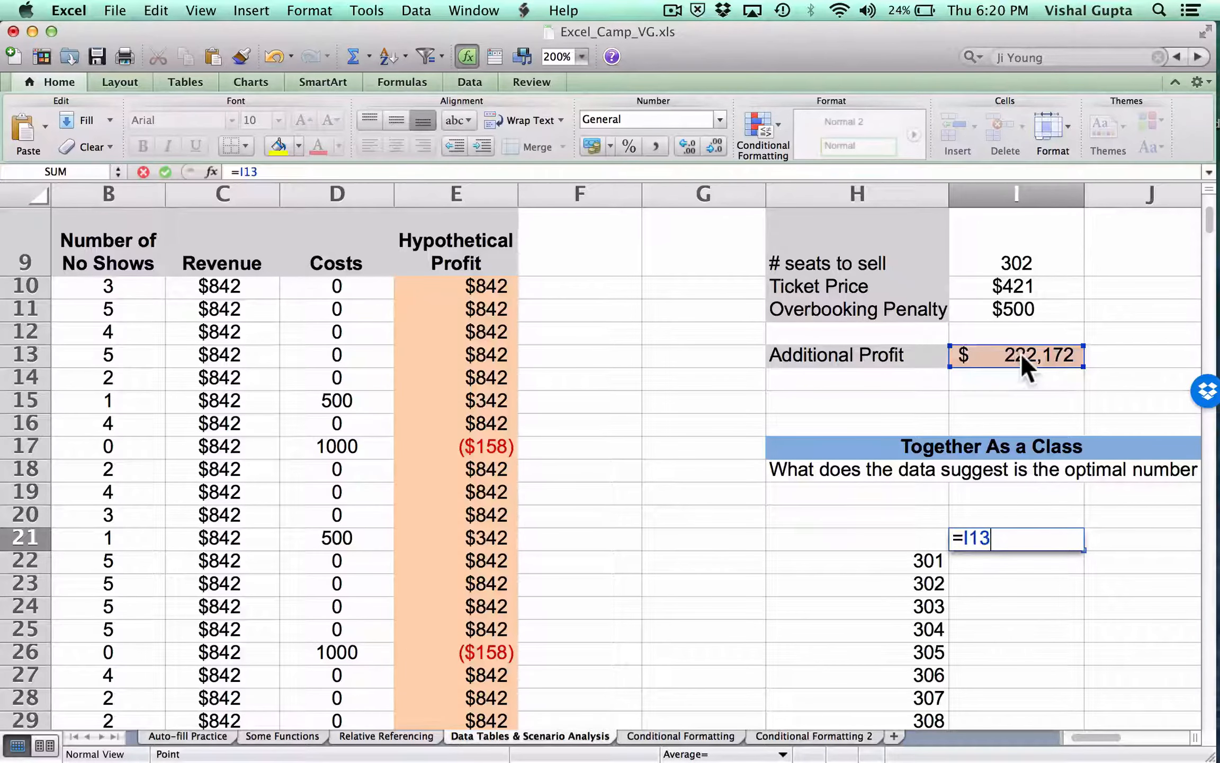
{"action": "key", "text": "Return"}
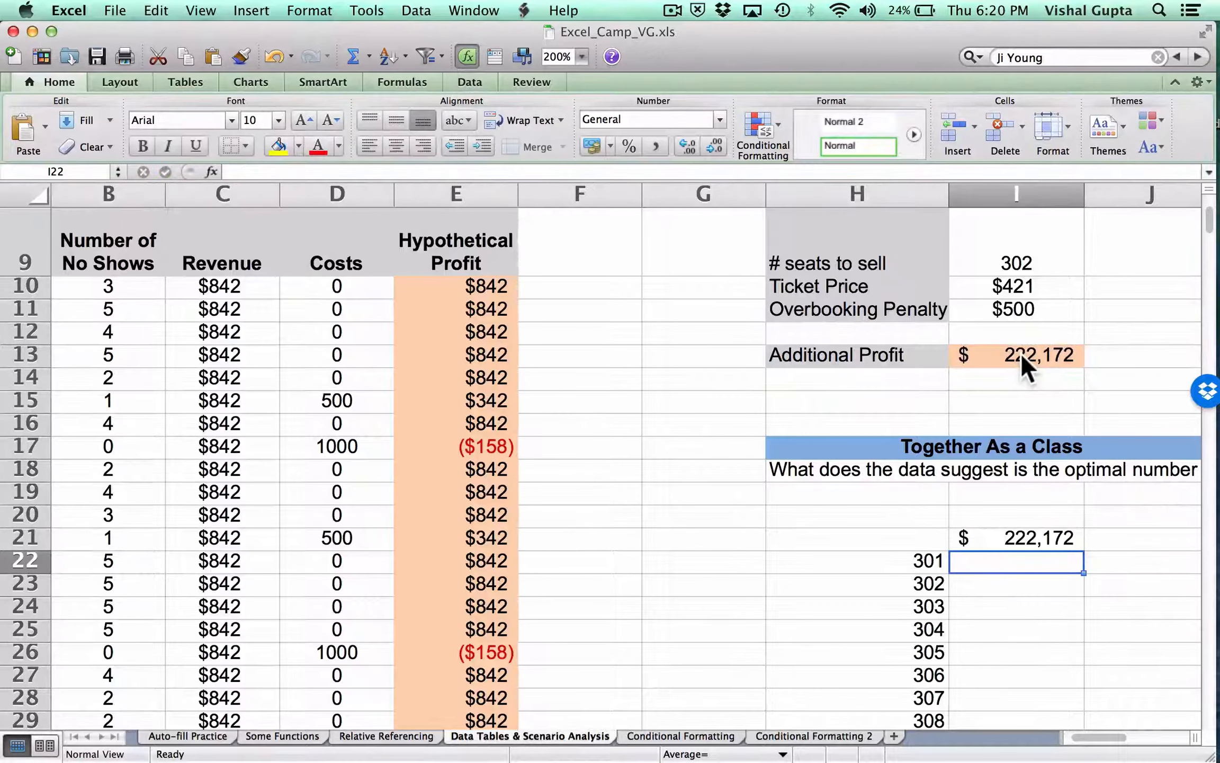
Create a Data Table on H21:I31 with column input cell $I$9, filling profits for 301–310 seats.
{"action": "key", "text": "Up"}
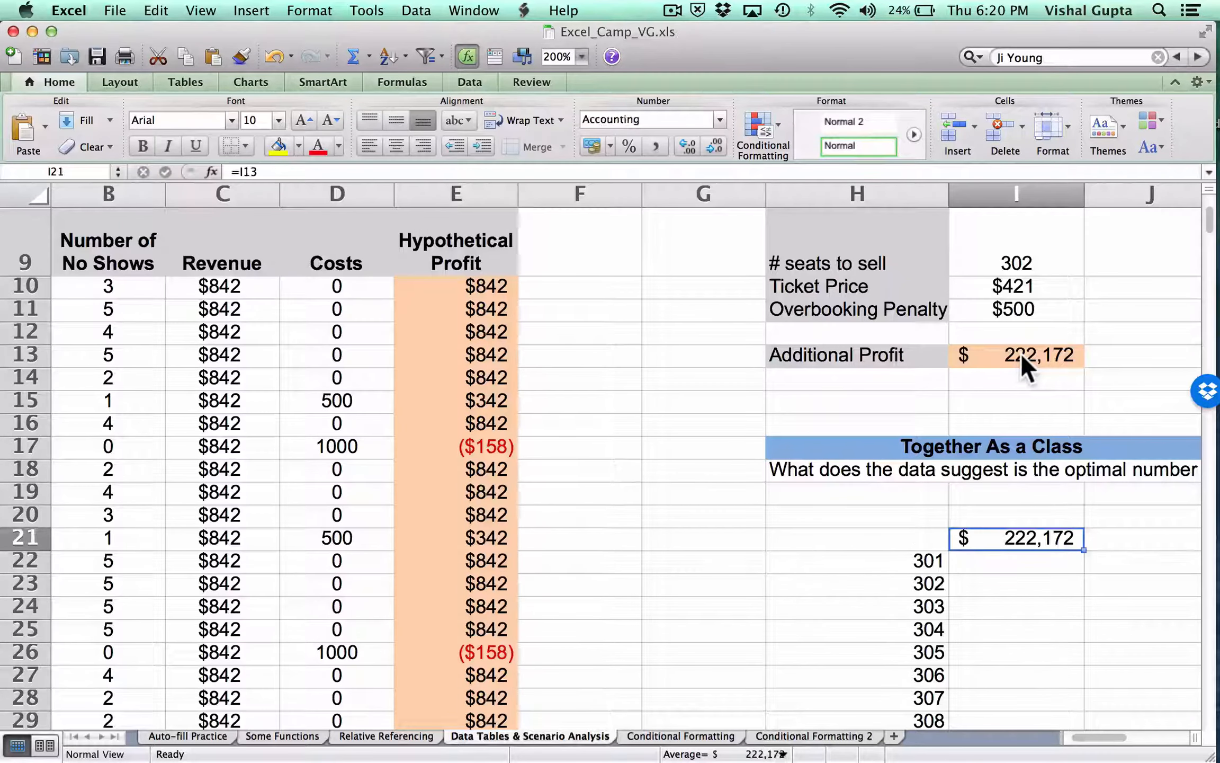
{"action": "key", "text": "Left"}
{"action": "key", "text": "shift+Right"}
{"action": "key", "text": "shift+Down"}
{"action": "key", "text": "shift+Down"}
{"action": "key", "text": "shift+Down"}
{"action": "key", "text": "shift+Down"}
{"action": "key", "text": "shift+Down"}
{"action": "key", "text": "shift+Down"}
{"action": "key", "text": "shift+Down"}
{"action": "key", "text": "shift+Down"}
{"action": "key", "text": "shift+Down"}
{"action": "key", "text": "shift+Down"}
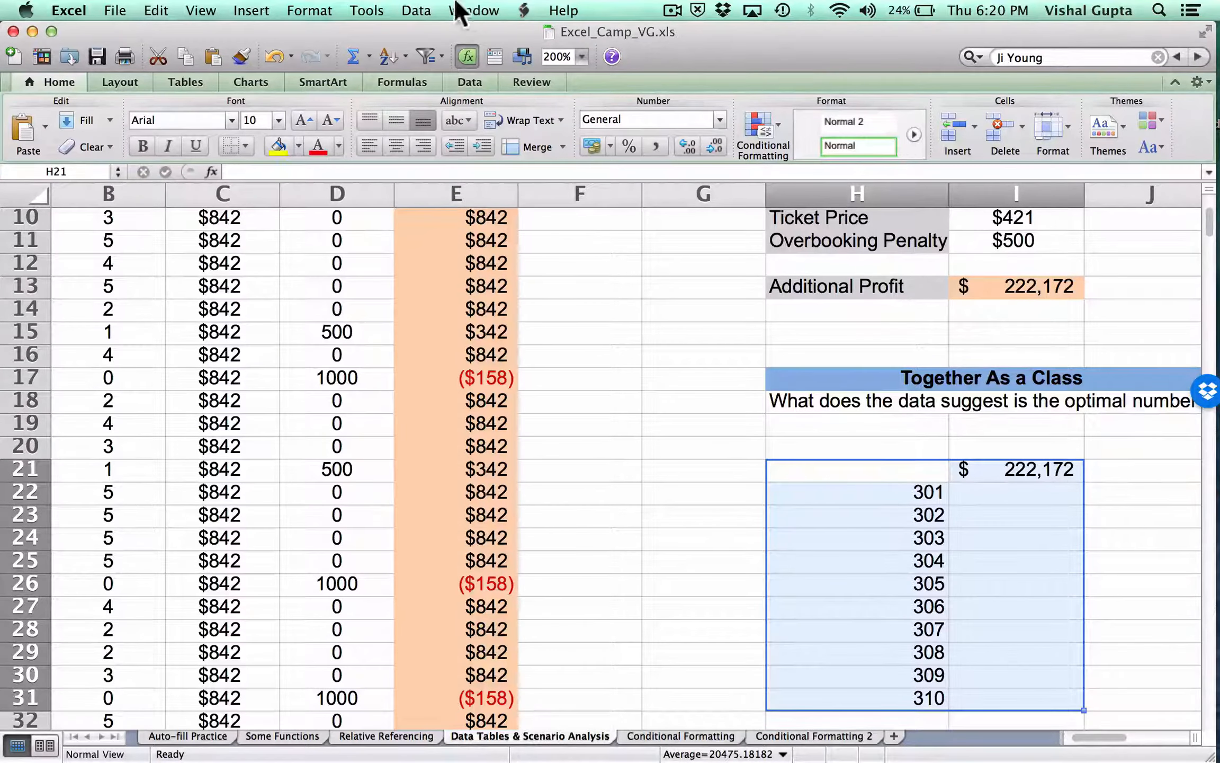
{"action": "left_click", "coordinate": [417, 11]}
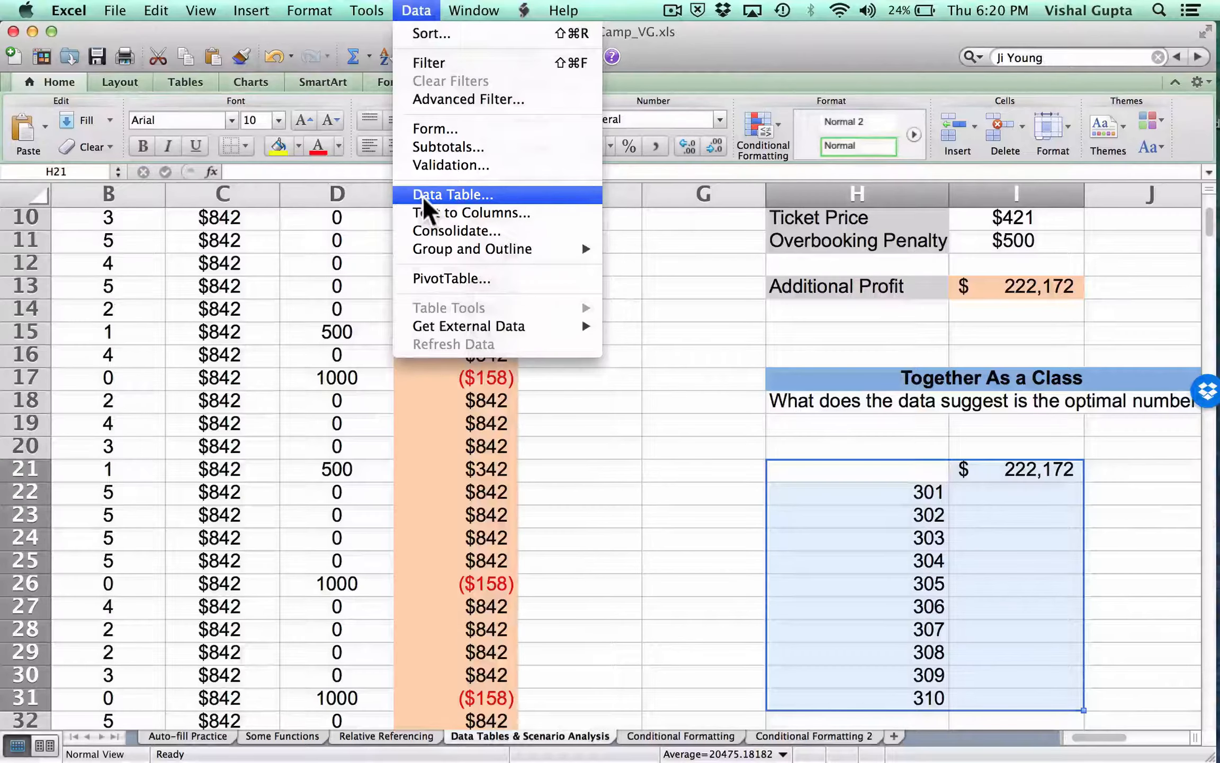
{"action": "left_click", "coordinate": [425, 201]}
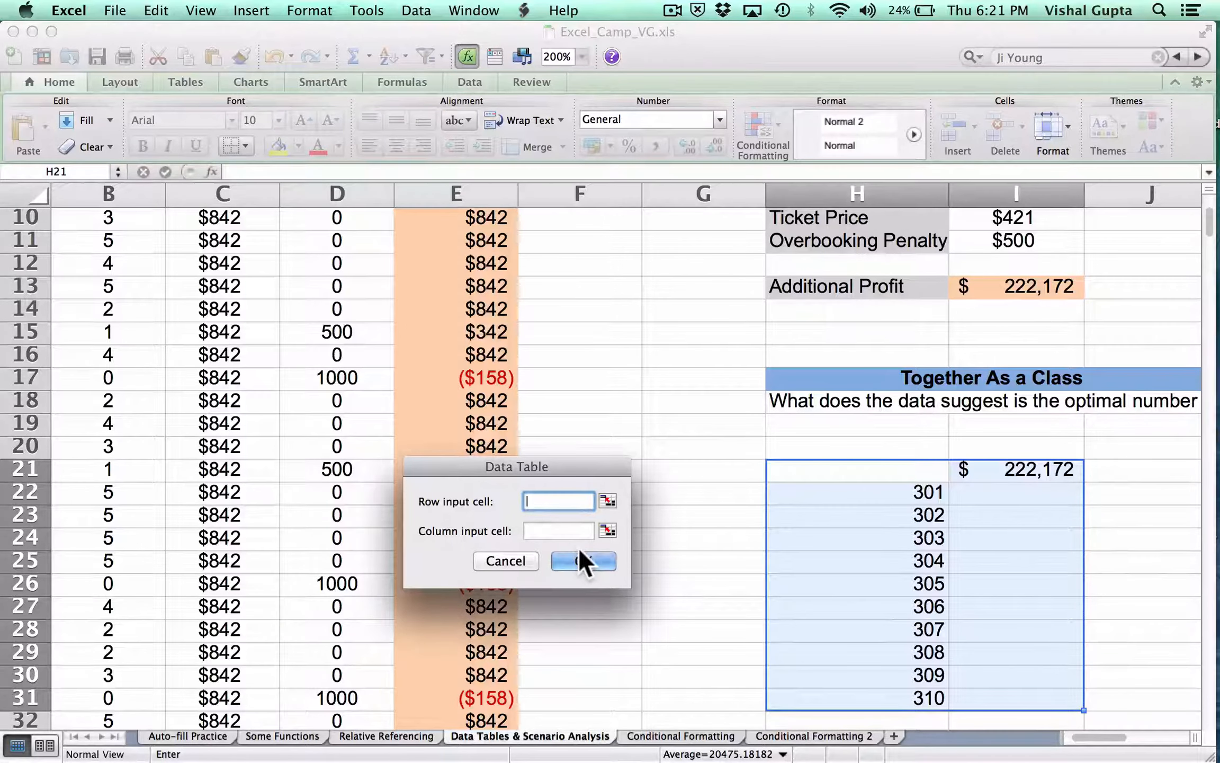
{"action": "left_click", "coordinate": [576, 530]}
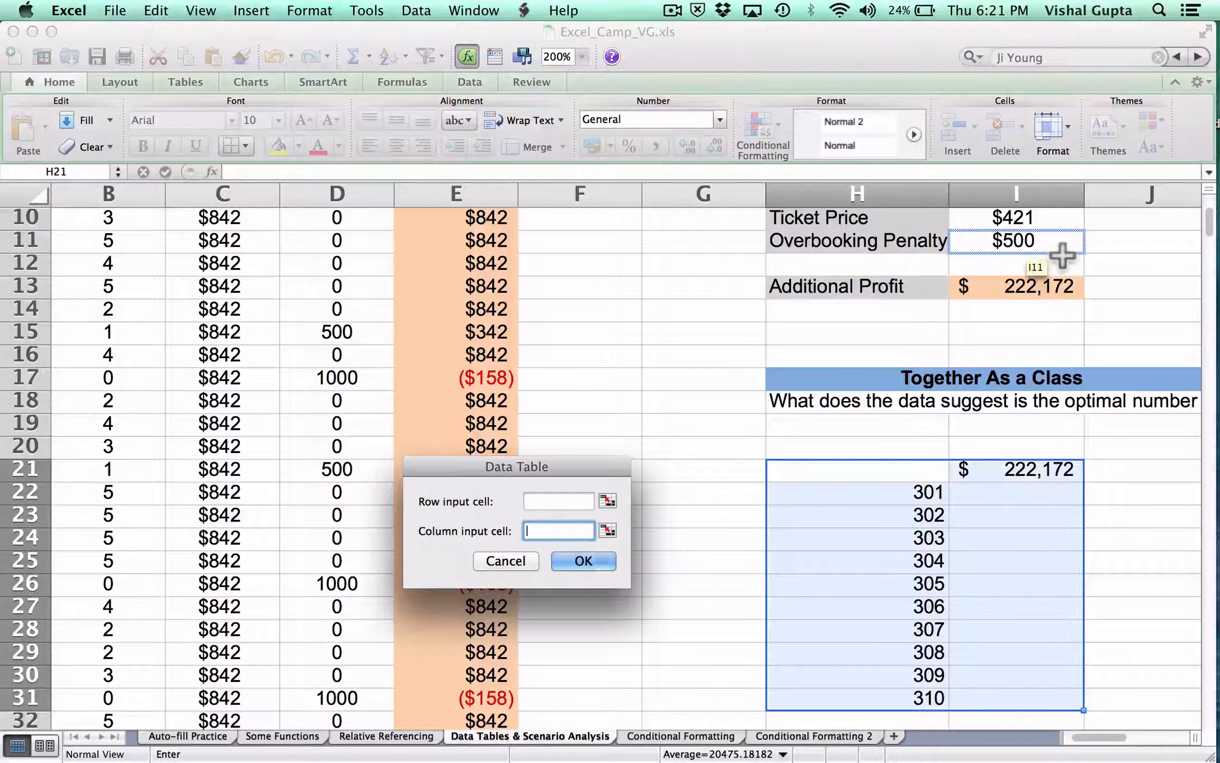
{"action": "key", "text": "Up"}
{"action": "key", "text": "Up"}
{"action": "key", "text": "Right"}
{"action": "key", "text": "Up"}
{"action": "key", "text": "Up"}
{"action": "key", "text": "Up"}
{"action": "key", "text": "Up"}
{"action": "key", "text": "Up"}
{"action": "key", "text": "Up"}
{"action": "key", "text": "Up"}
{"action": "key", "text": "Up"}
{"action": "key", "text": "Up"}
{"action": "key", "text": "Up"}
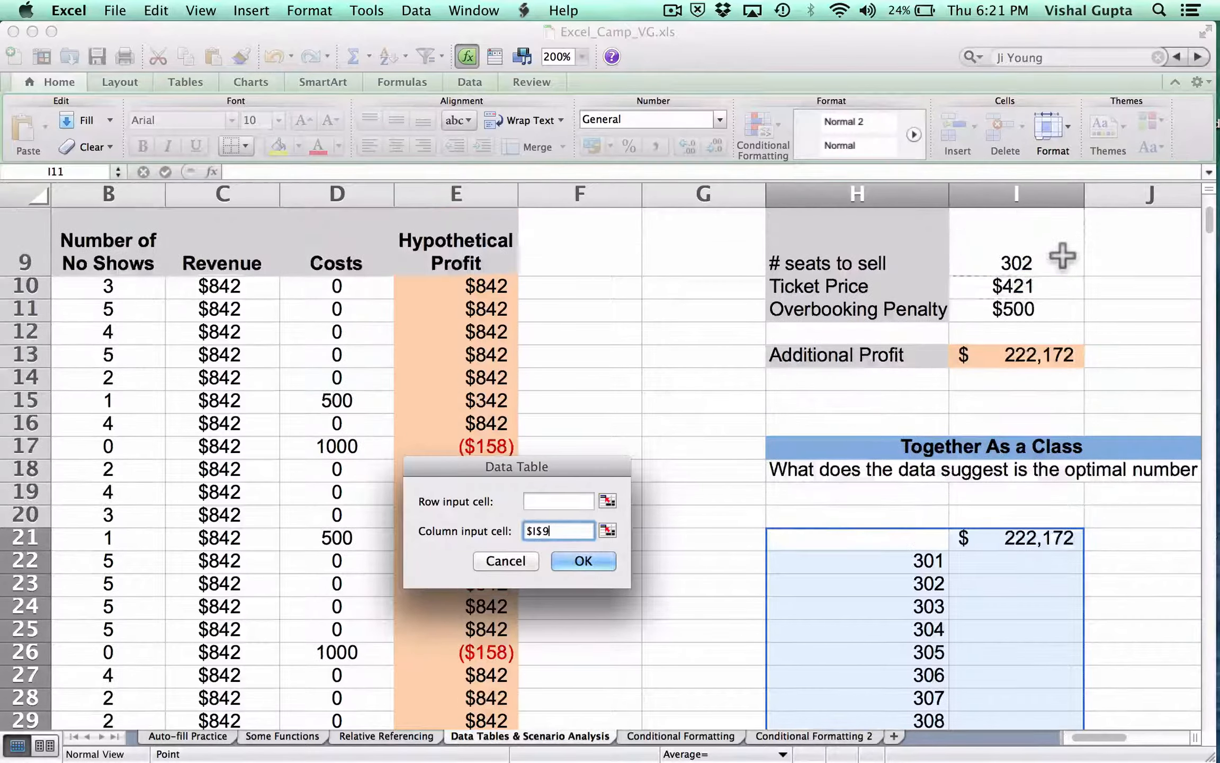
{"action": "key", "text": "Up"}
{"action": "key", "text": "Up"}
{"action": "key", "text": "Down"}
{"action": "key", "text": "Down"}
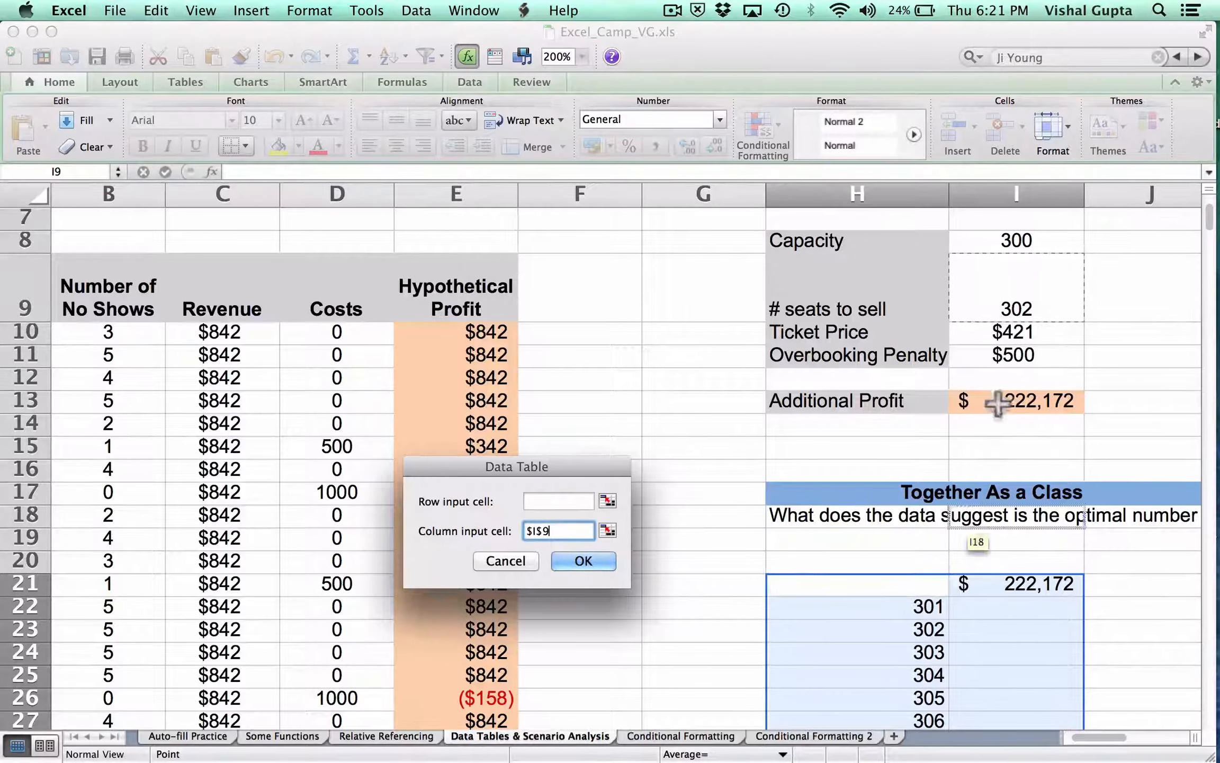
{"action": "left_click", "coordinate": [579, 552]}
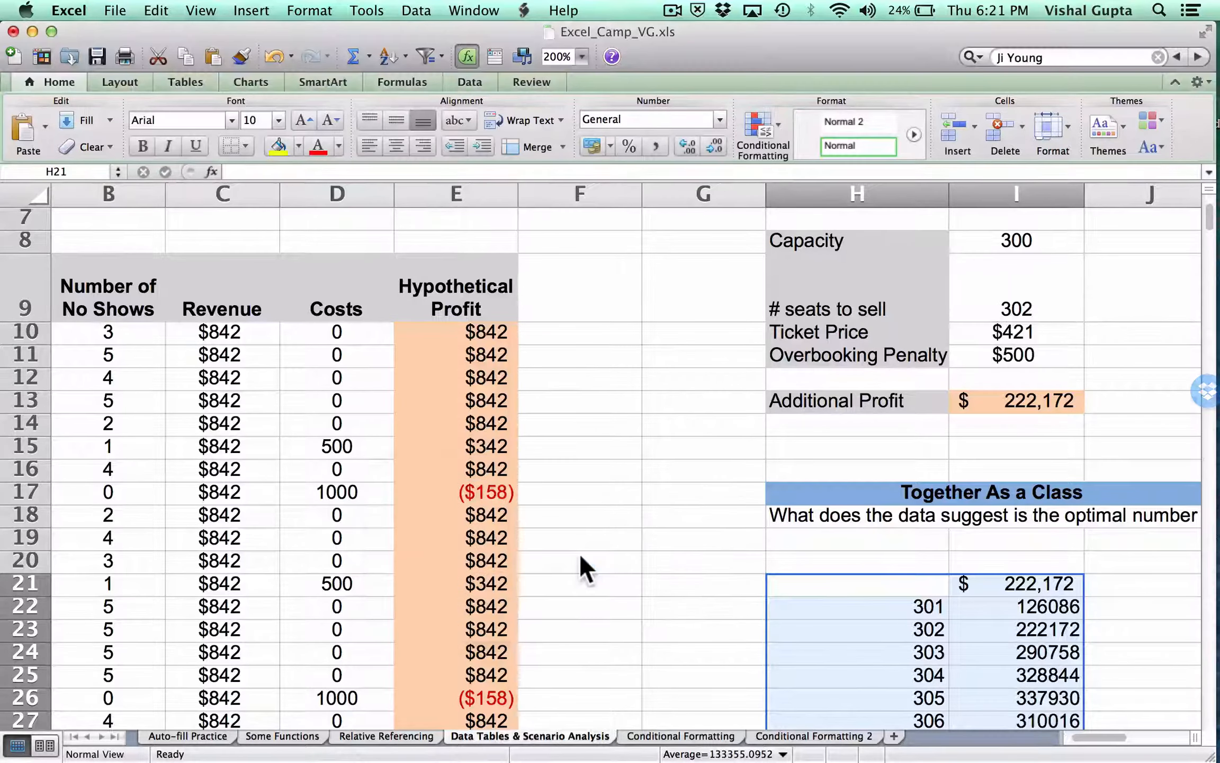
Apply Comma Style to the profit results in I22:I31.
{"action": "scroll", "coordinate": [894, 533], "scroll_direction": "down", "scroll_amount": 5}
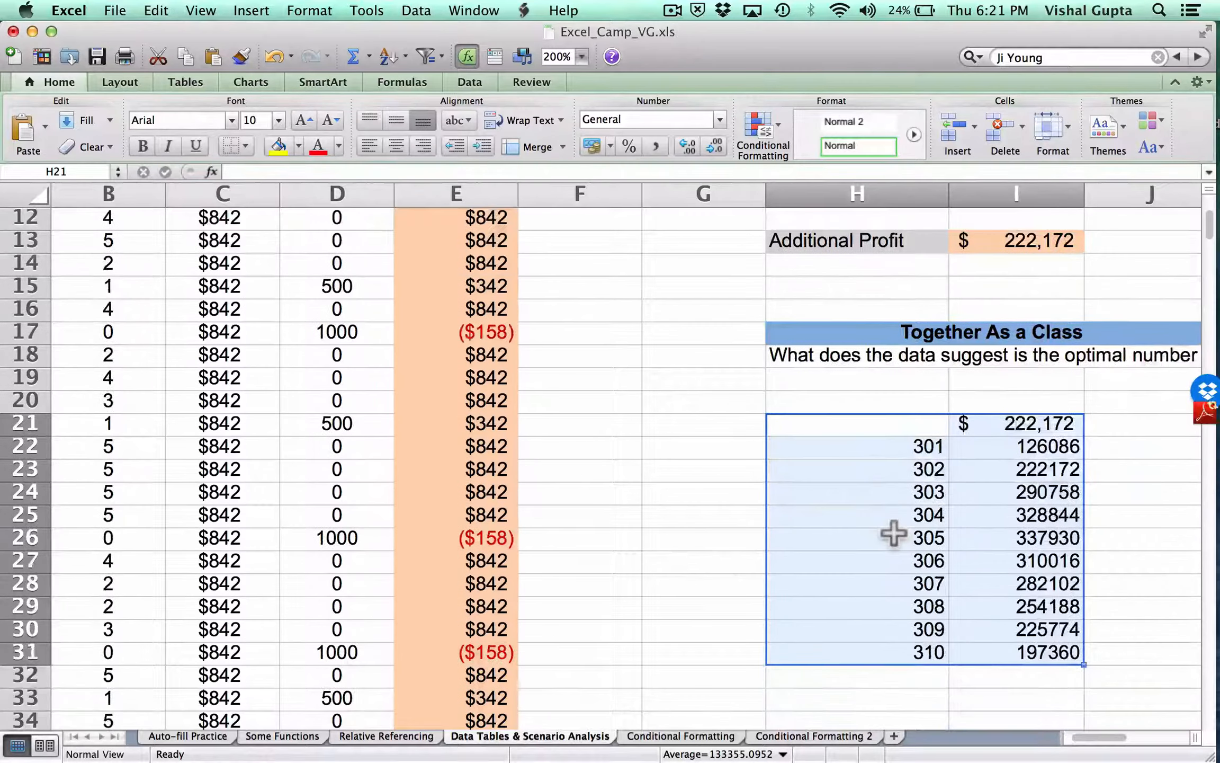
{"action": "left_click", "coordinate": [1017, 456]}
{"action": "key", "text": "shift+Down"}
{"action": "key", "text": "shift+Down"}
{"action": "key", "text": "shift+Down"}
{"action": "key", "text": "shift+Down"}
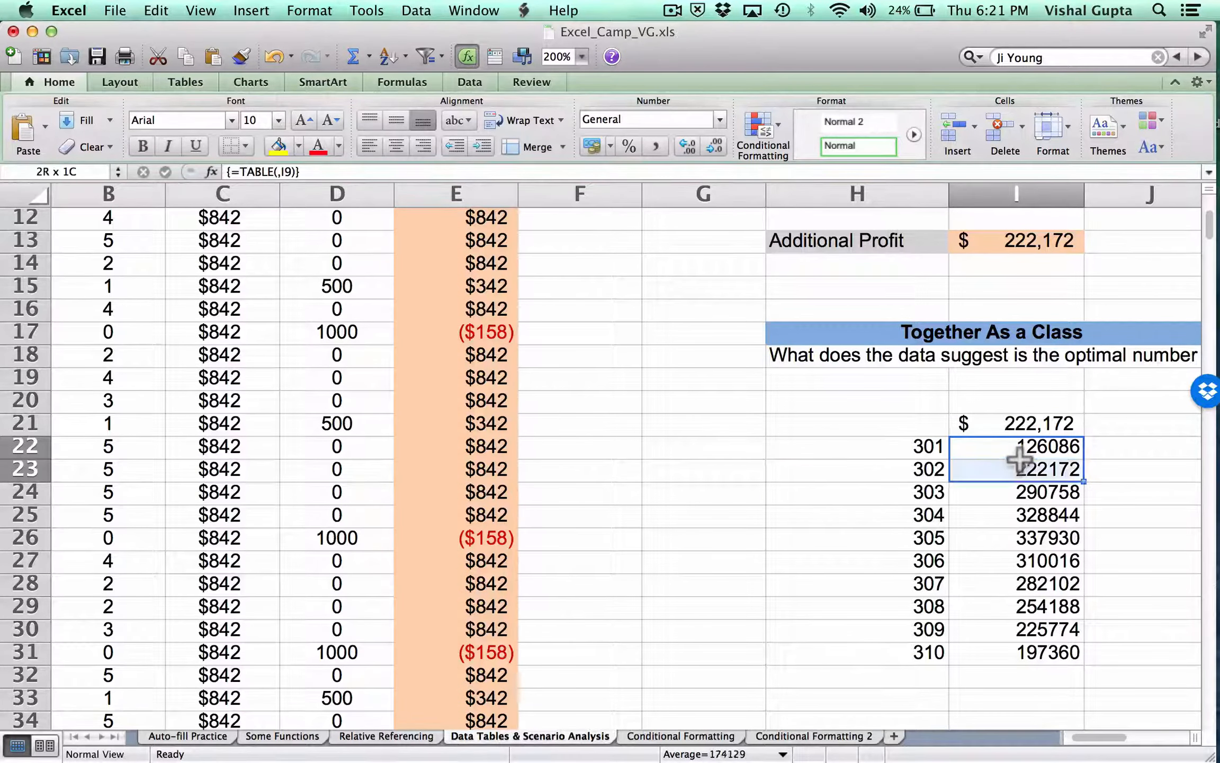
{"action": "key", "text": "shift+Down"}
{"action": "key", "text": "shift+Down"}
{"action": "key", "text": "shift+Down"}
{"action": "key", "text": "shift+Down"}
{"action": "key", "text": "shift+Down"}
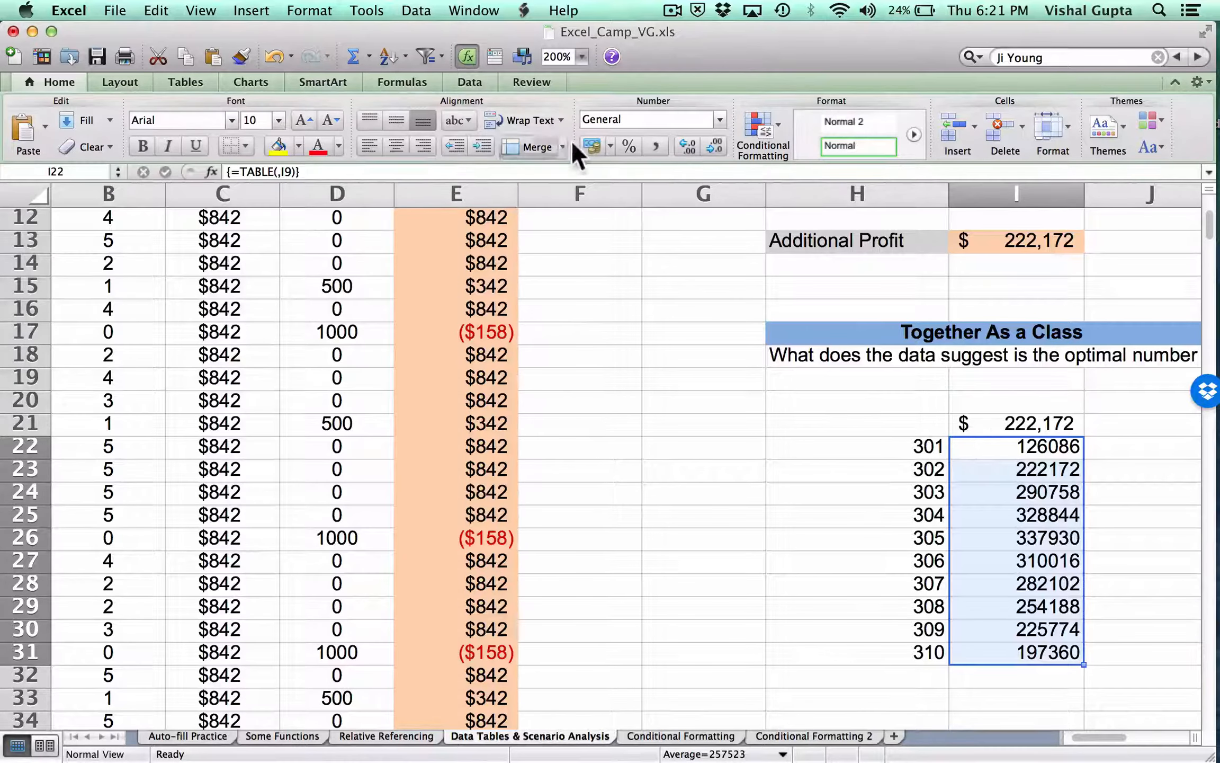
{"action": "left_click", "coordinate": [657, 146]}
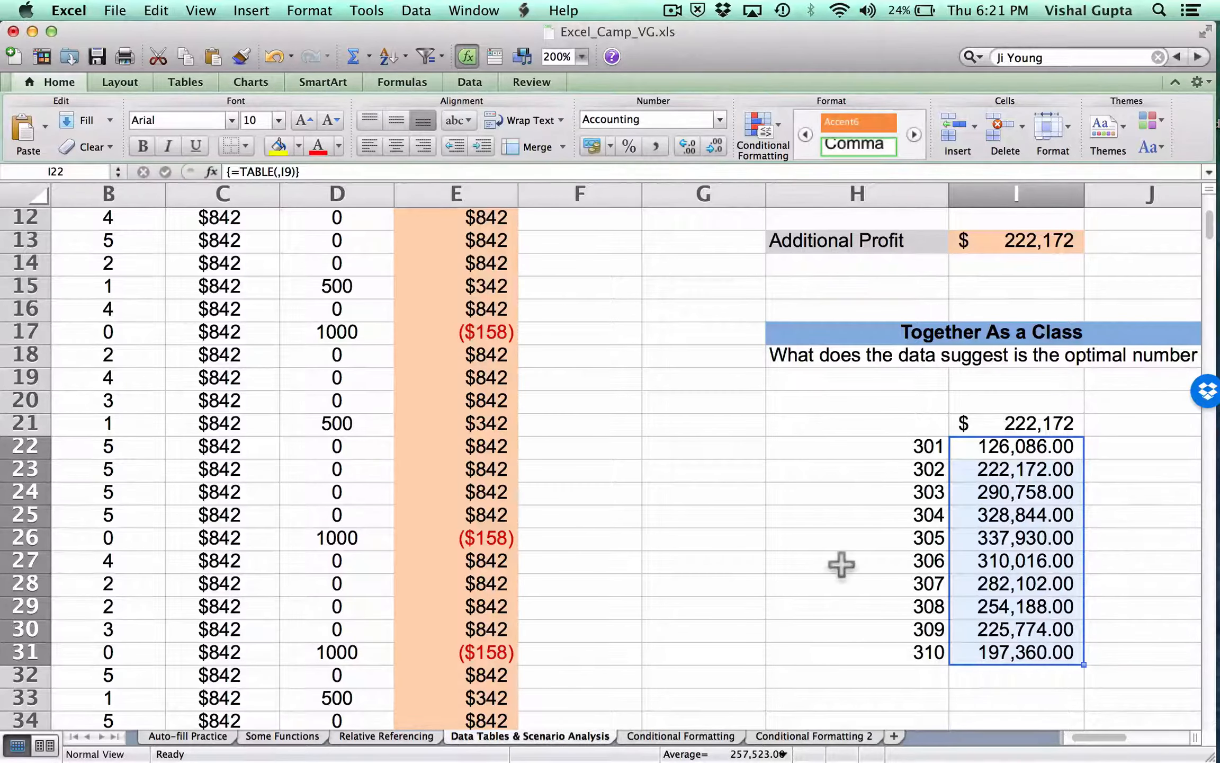
Change the last seat count in H31 to 311, trying 312 and undoing back to 311.
{"action": "left_click", "coordinate": [920, 651]}
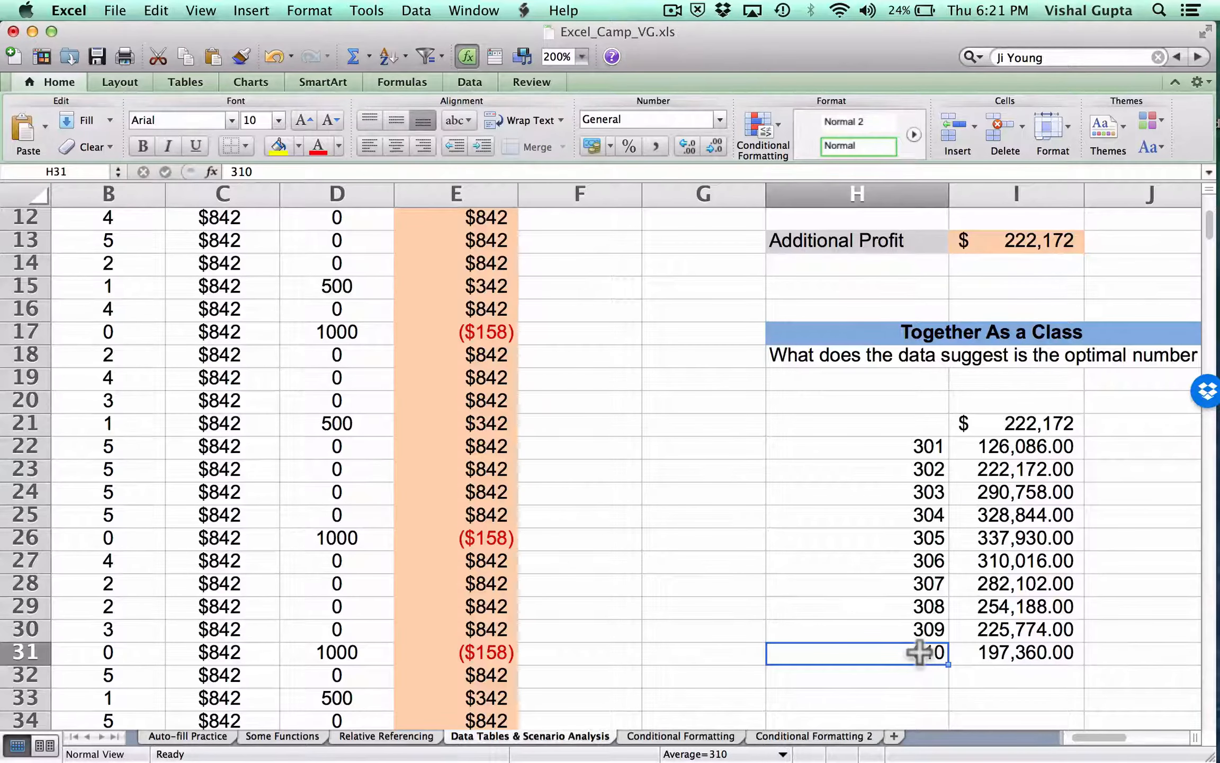
{"action": "type", "text": "311"}
{"action": "key", "text": "Return"}
{"action": "left_click", "coordinate": [927, 650]}
{"action": "type", "text": "312"}
{"action": "key", "text": "Return"}
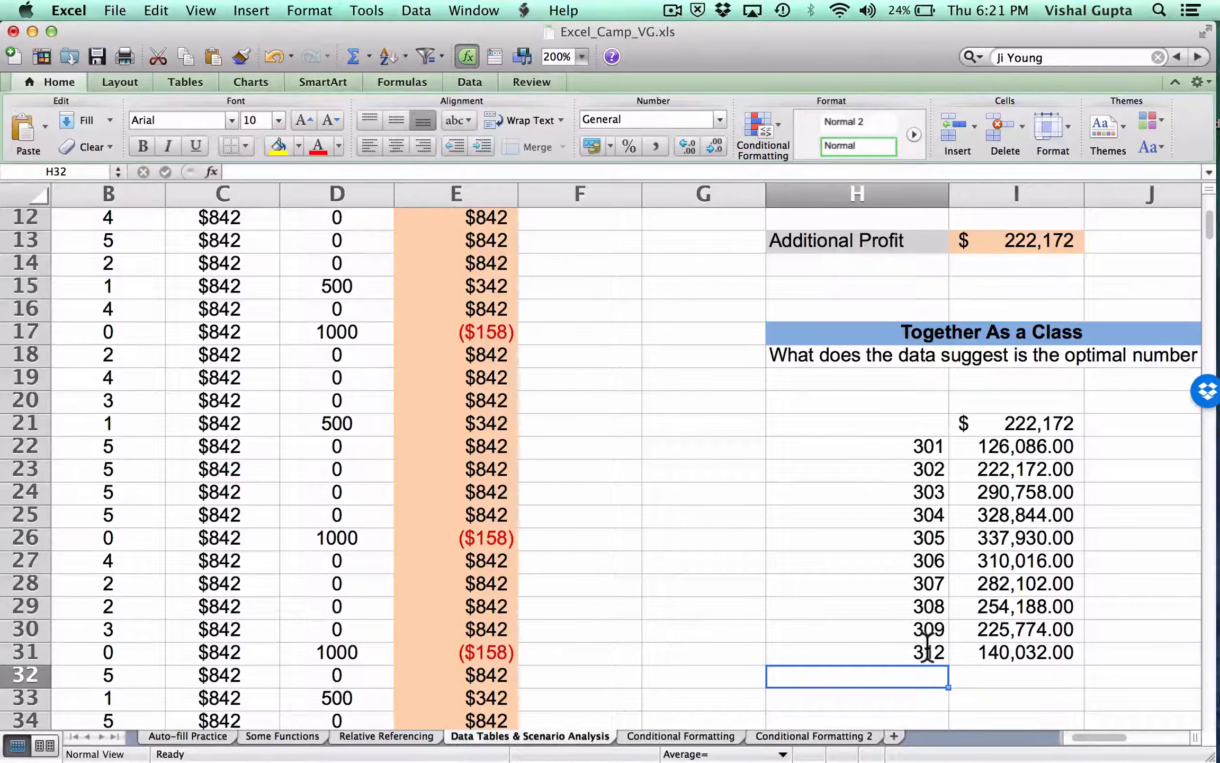
{"action": "key", "text": "super+z"}
{"action": "scroll", "coordinate": [932, 609], "scroll_direction": "up", "scroll_amount": 3}
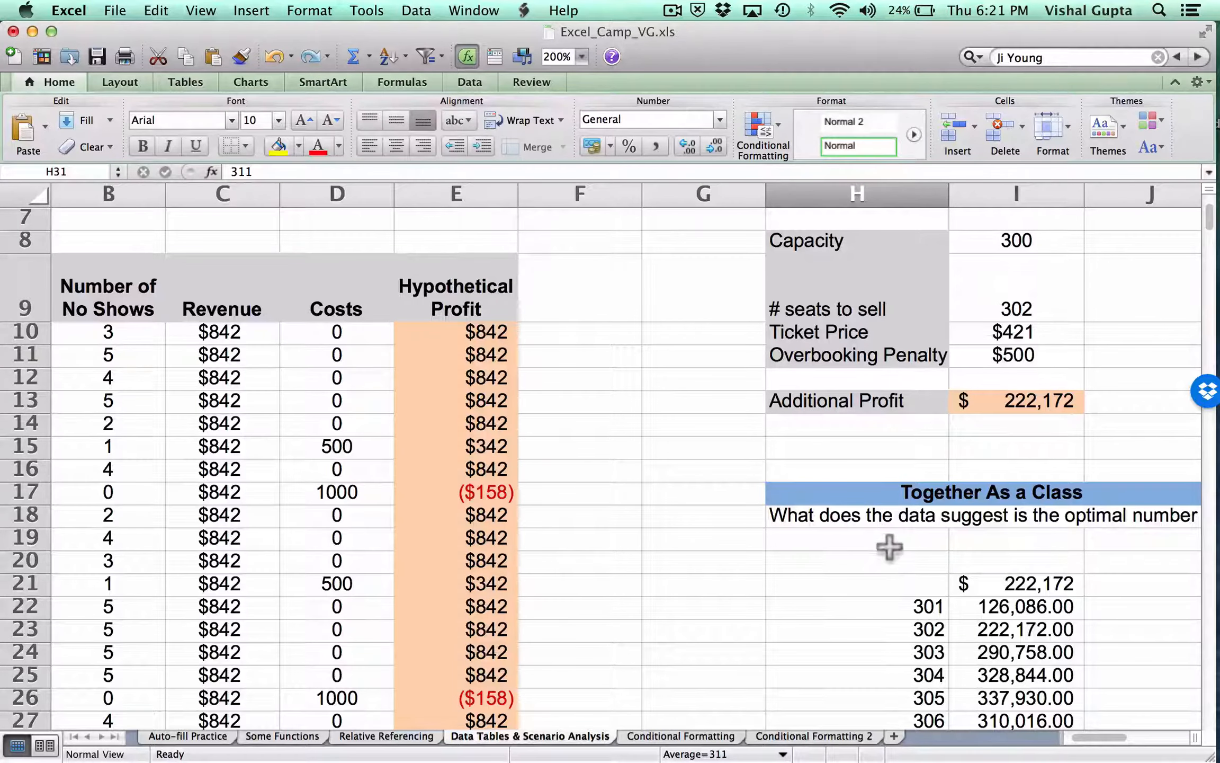
{"action": "scroll", "coordinate": [929, 552], "scroll_direction": "down", "scroll_amount": 1}
{"action": "scroll", "coordinate": [928, 552], "scroll_direction": "down", "scroll_amount": 3}
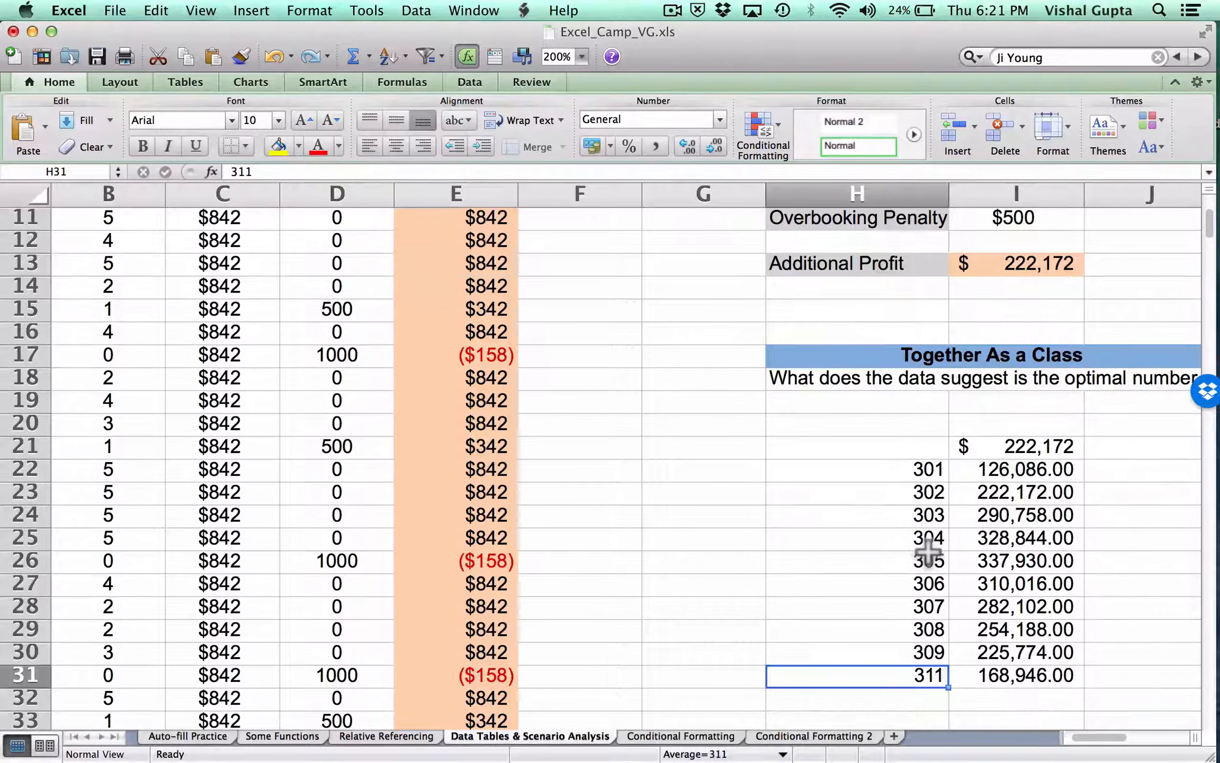
{"action": "scroll", "coordinate": [914, 470], "scroll_direction": "right", "scroll_amount": 5}
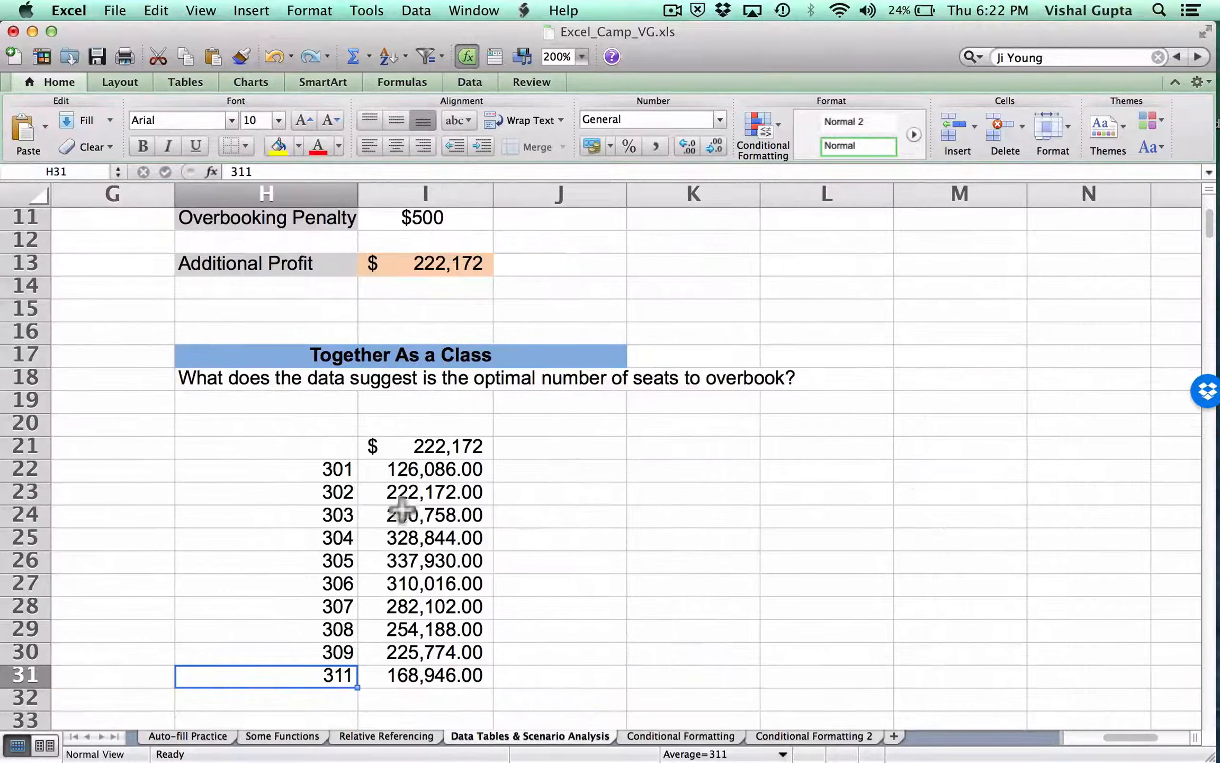
Insert a smooth-marked scatter chart of seats and profit from H22:I31.
{"action": "left_click_drag", "start_coordinate": [314, 480], "coordinate": [420, 671]}
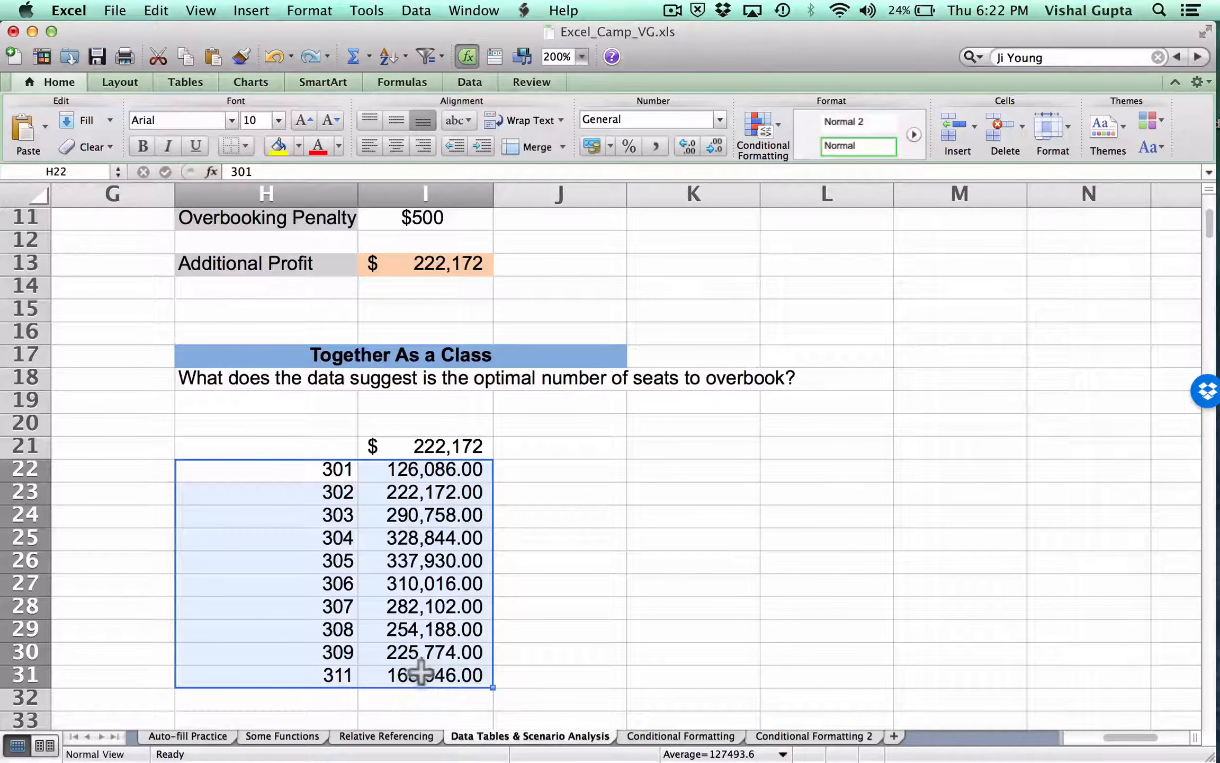
{"action": "left_click", "coordinate": [265, 84]}
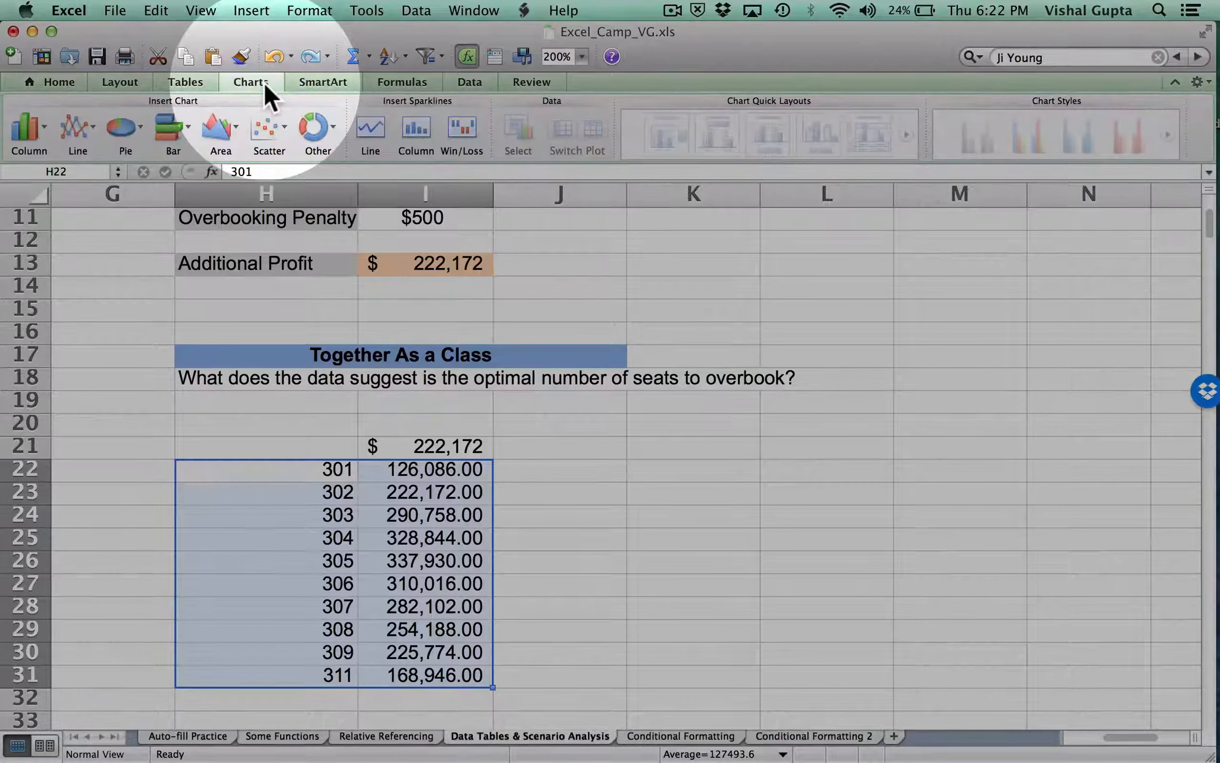
{"action": "left_click", "coordinate": [279, 136]}
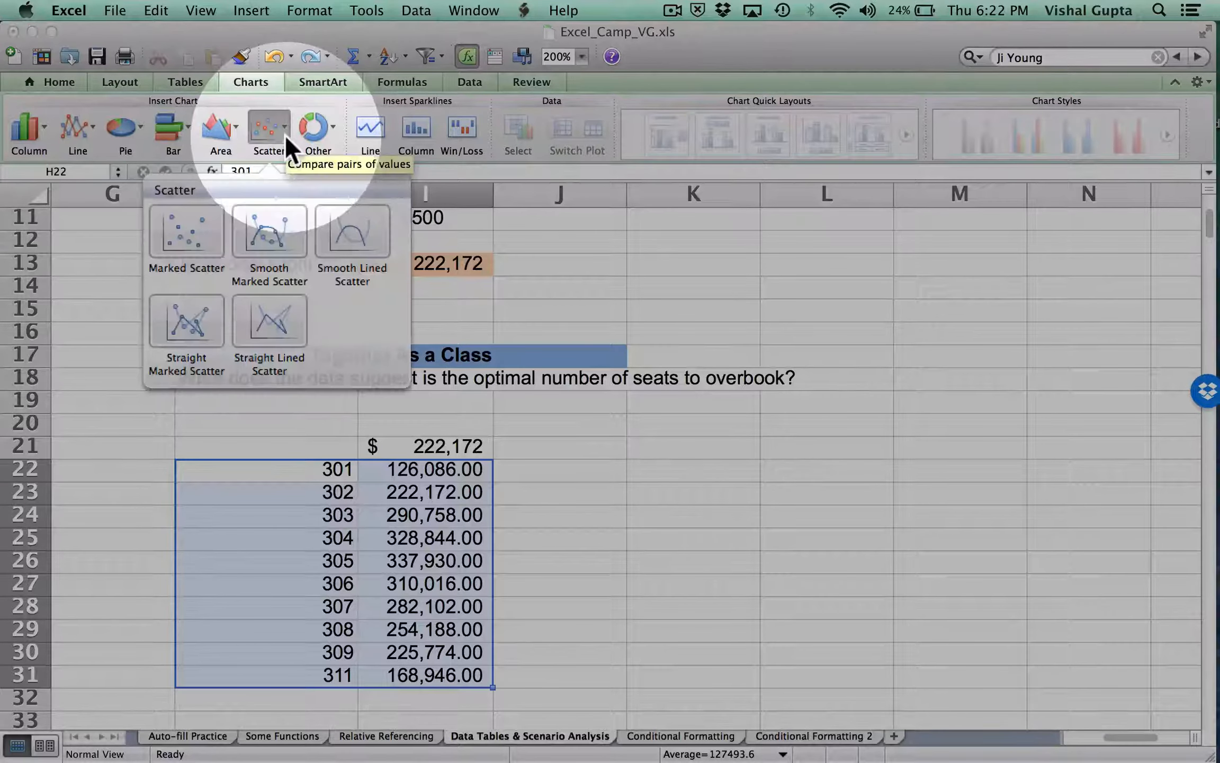
{"action": "left_click", "coordinate": [275, 244]}
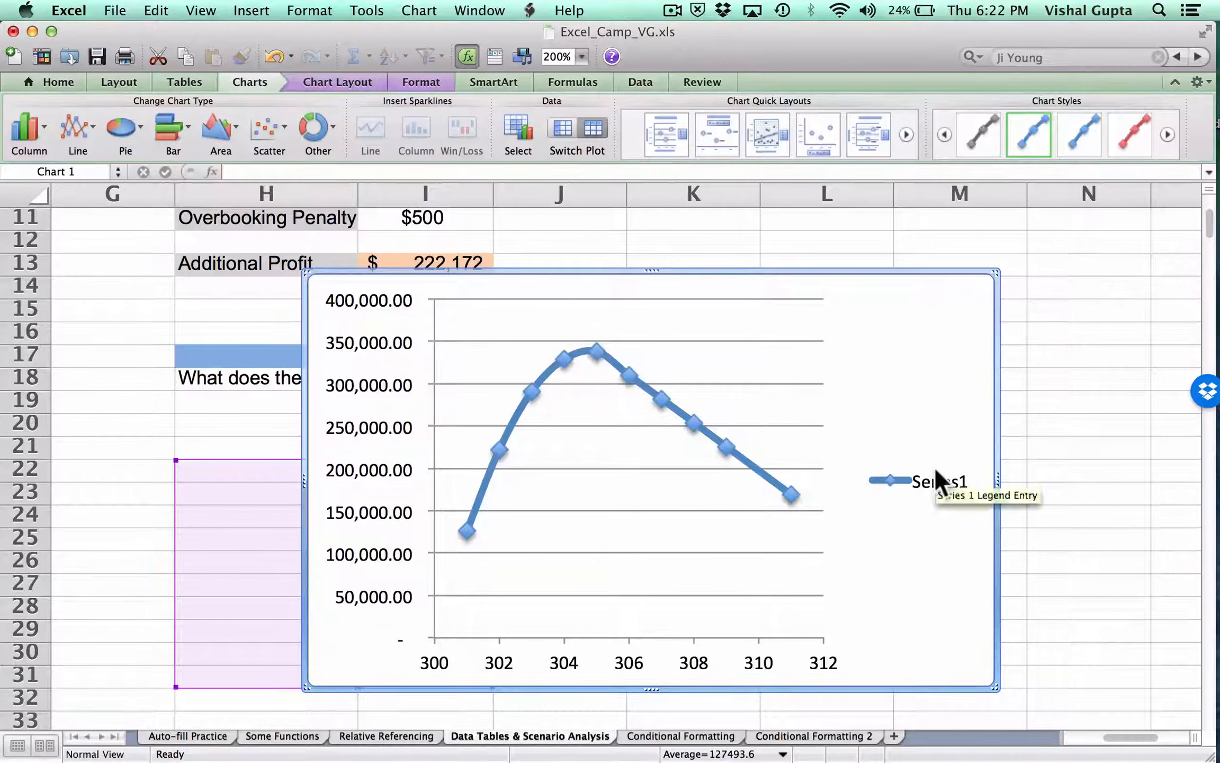
Delete the Series1 legend and move the chart beside the data table.
{"action": "left_click", "coordinate": [933, 482]}
{"action": "key", "text": "Delete"}
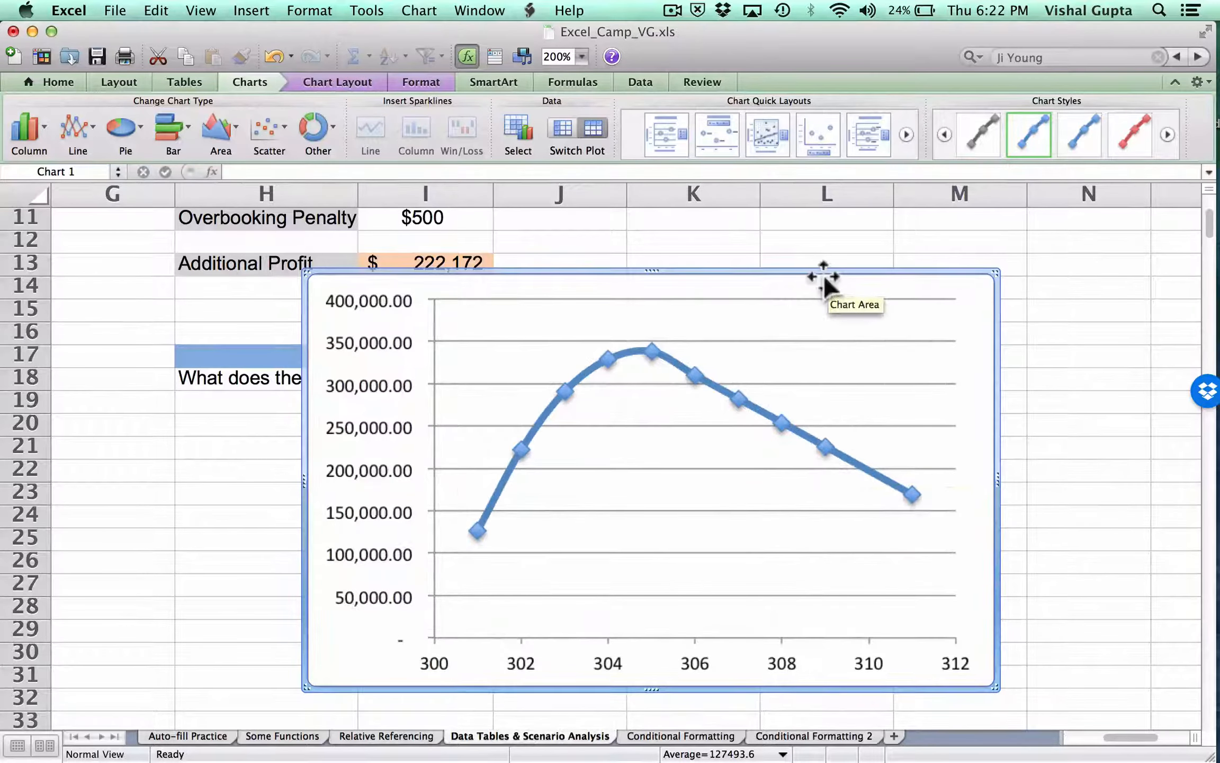
{"action": "left_click_drag", "start_coordinate": [817, 272], "coordinate": [1023, 241]}
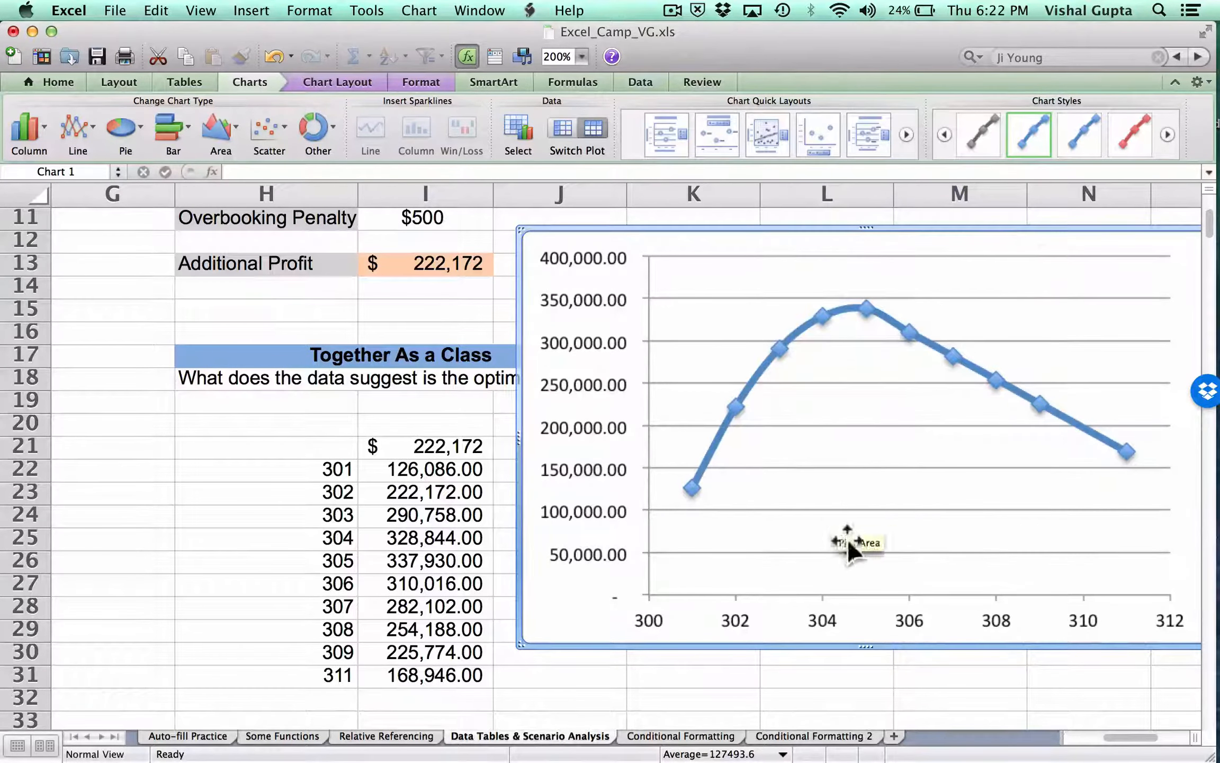
{"action": "mouse_move", "coordinate": [863, 313]}
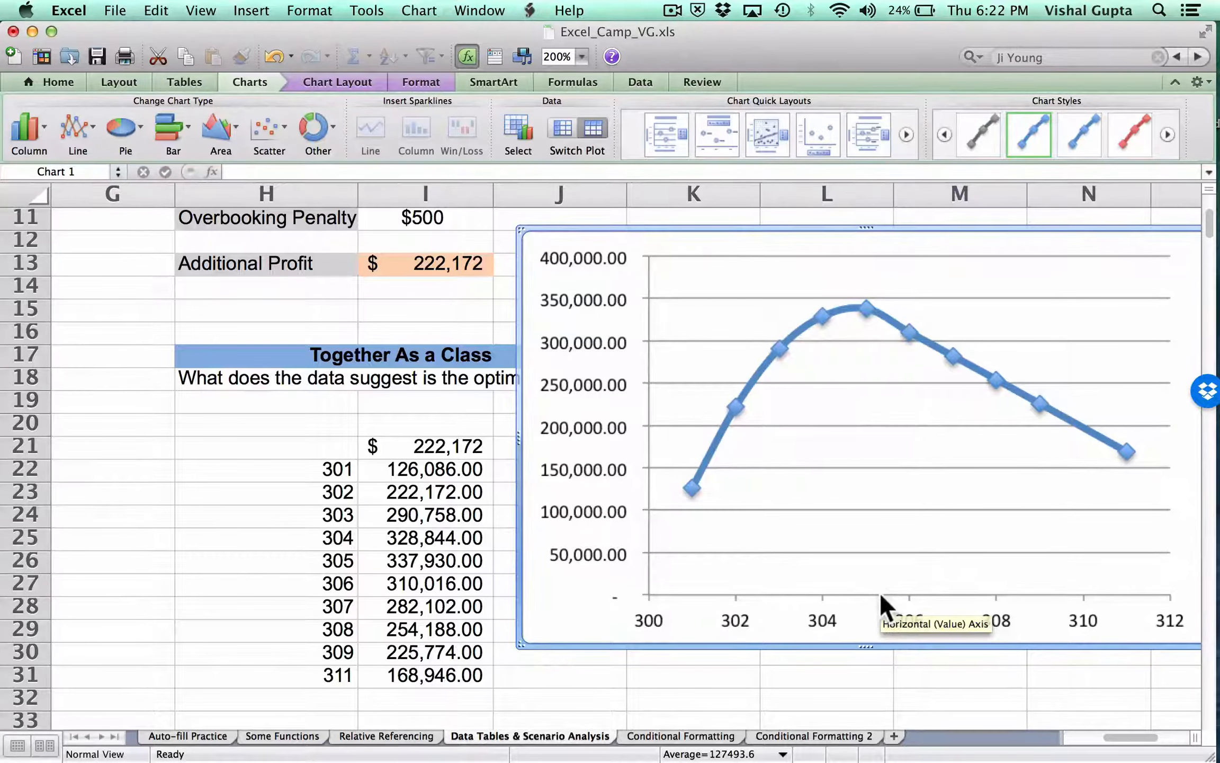
{"action": "mouse_move", "coordinate": [822, 317]}
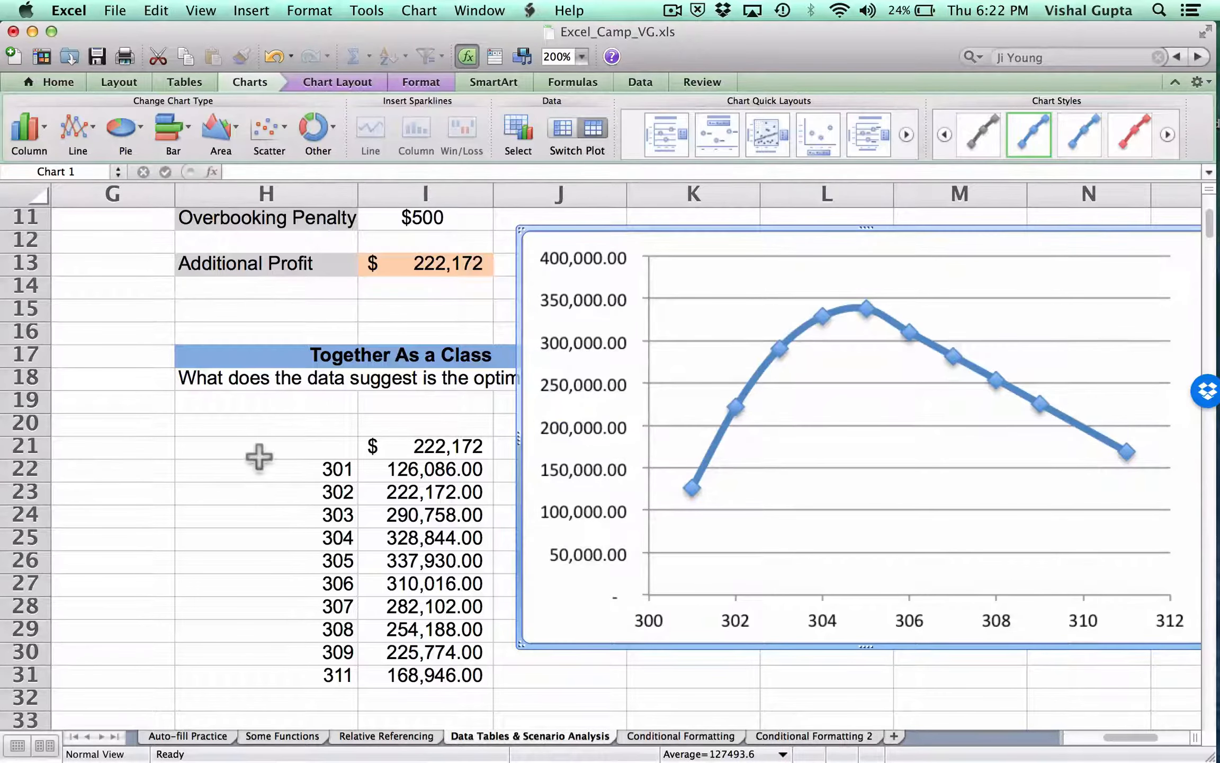
{"action": "left_click", "coordinate": [259, 457]}
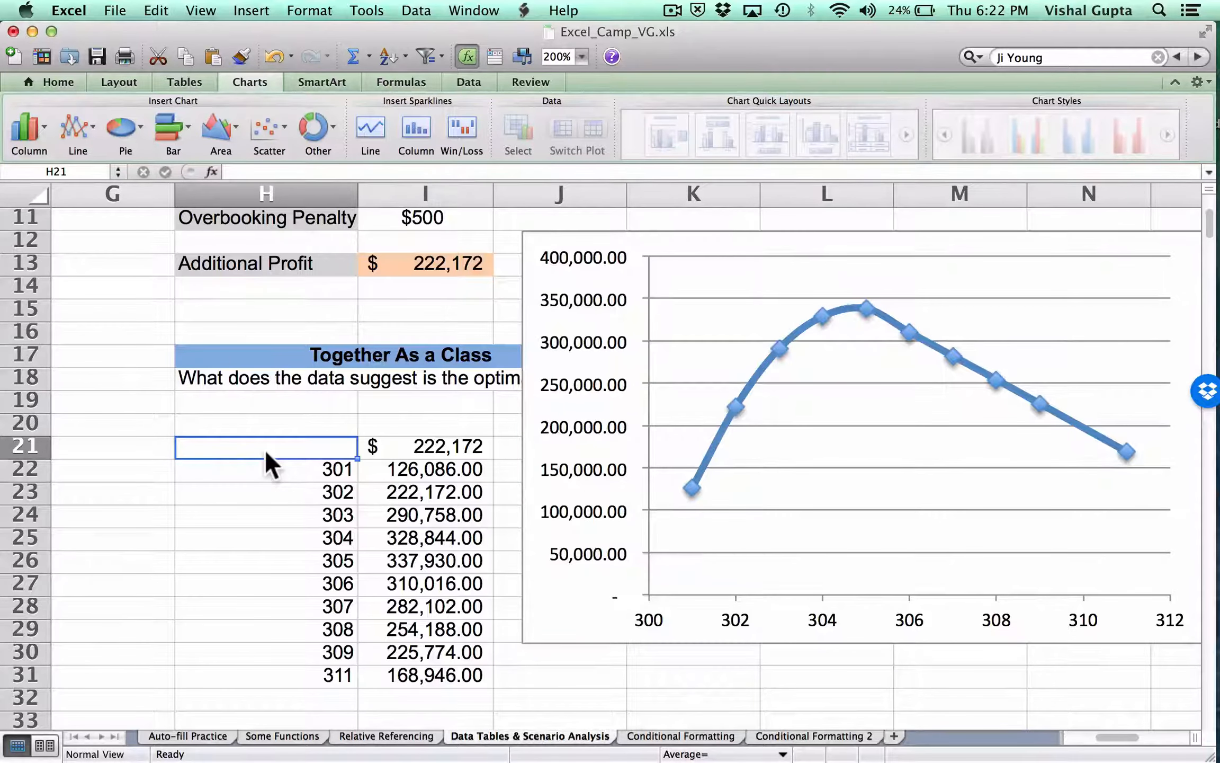
Enter 600 as the overbooking penalty in I11.
{"action": "scroll", "coordinate": [265, 448], "scroll_direction": "up", "scroll_amount": 5}
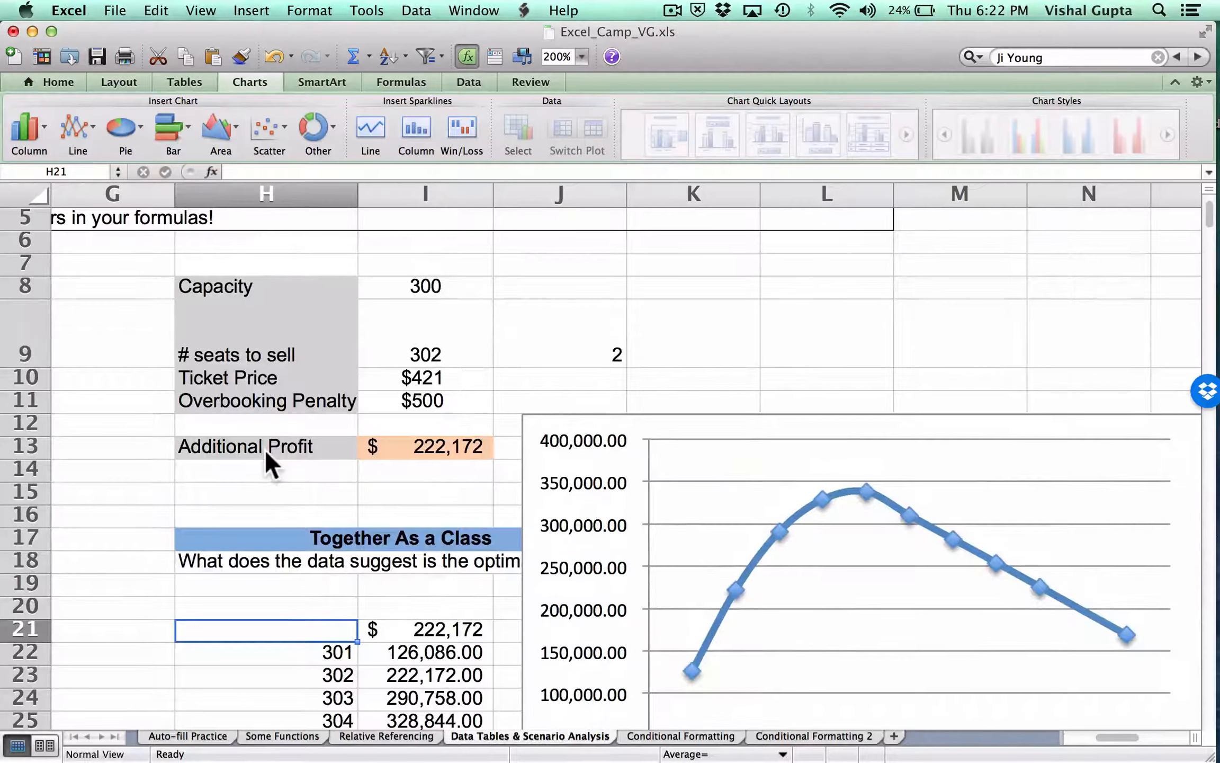
{"action": "scroll", "coordinate": [265, 448], "scroll_direction": "left", "scroll_amount": 5}
{"action": "scroll", "coordinate": [264, 448], "scroll_direction": "down", "scroll_amount": 1}
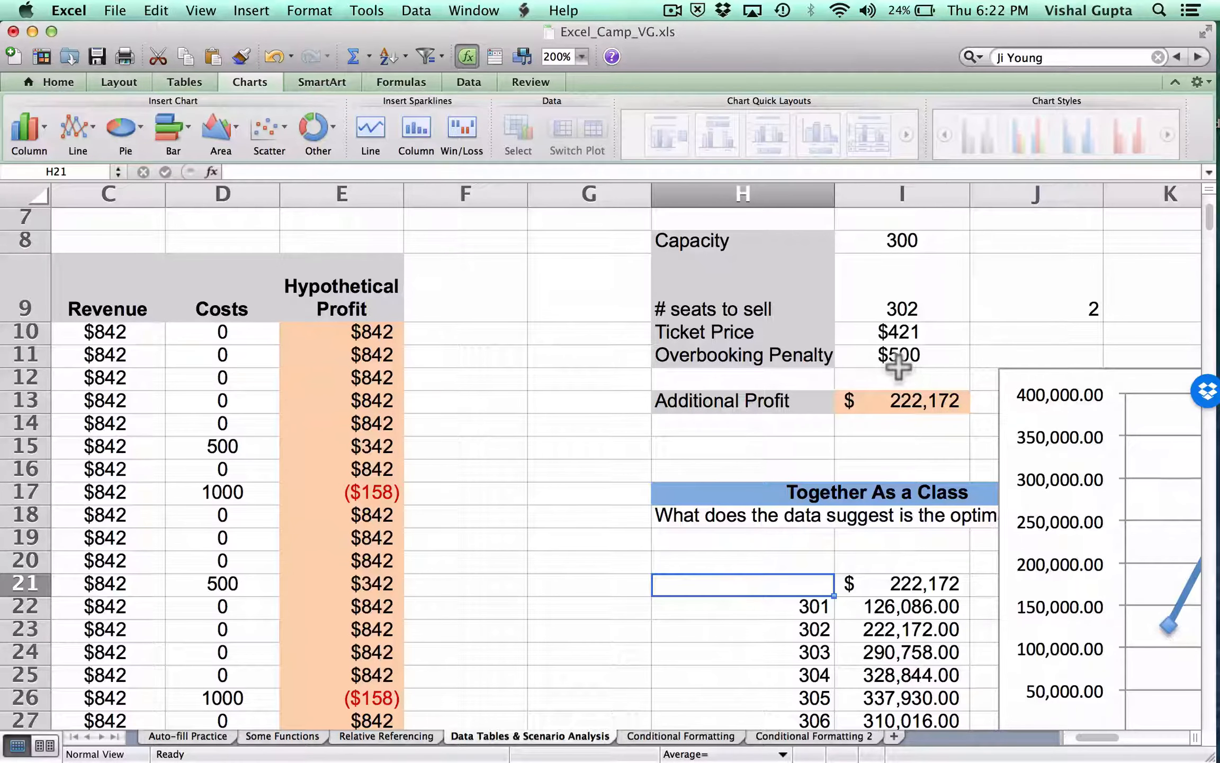
{"action": "left_click", "coordinate": [898, 366]}
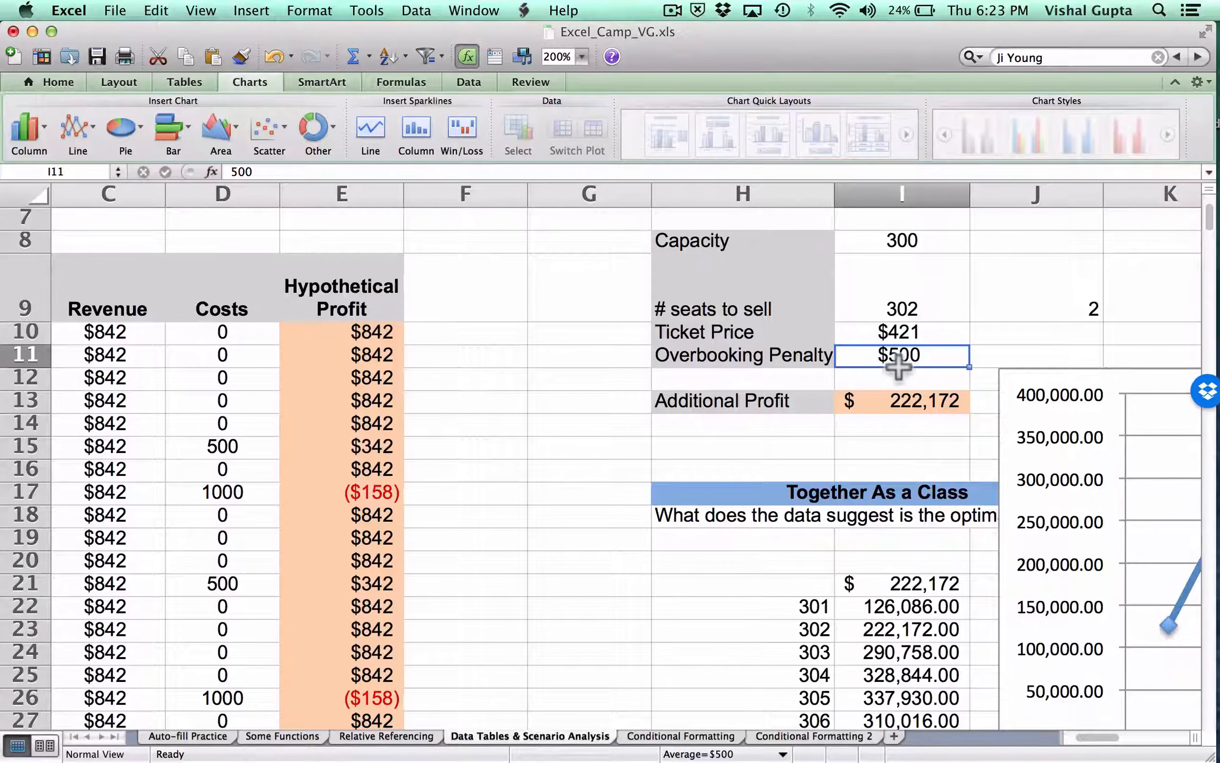
{"action": "type", "text": "600"}
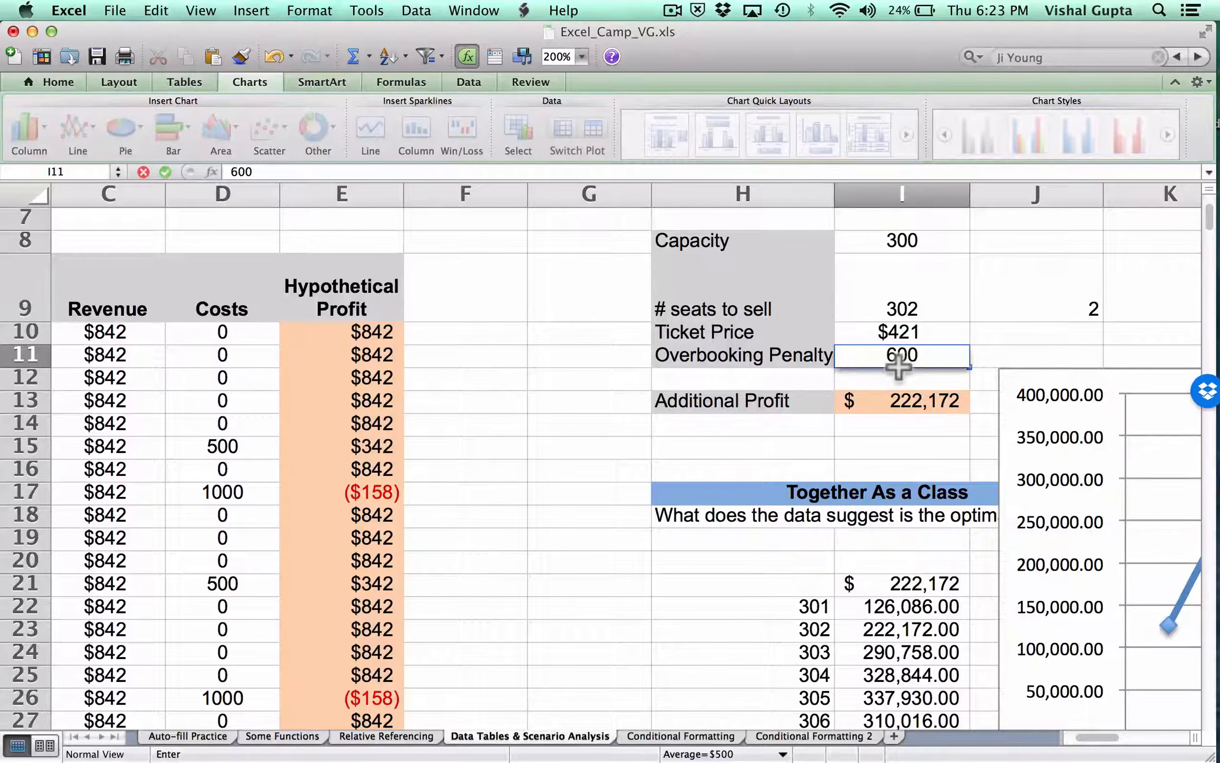
{"action": "key", "text": "Return"}
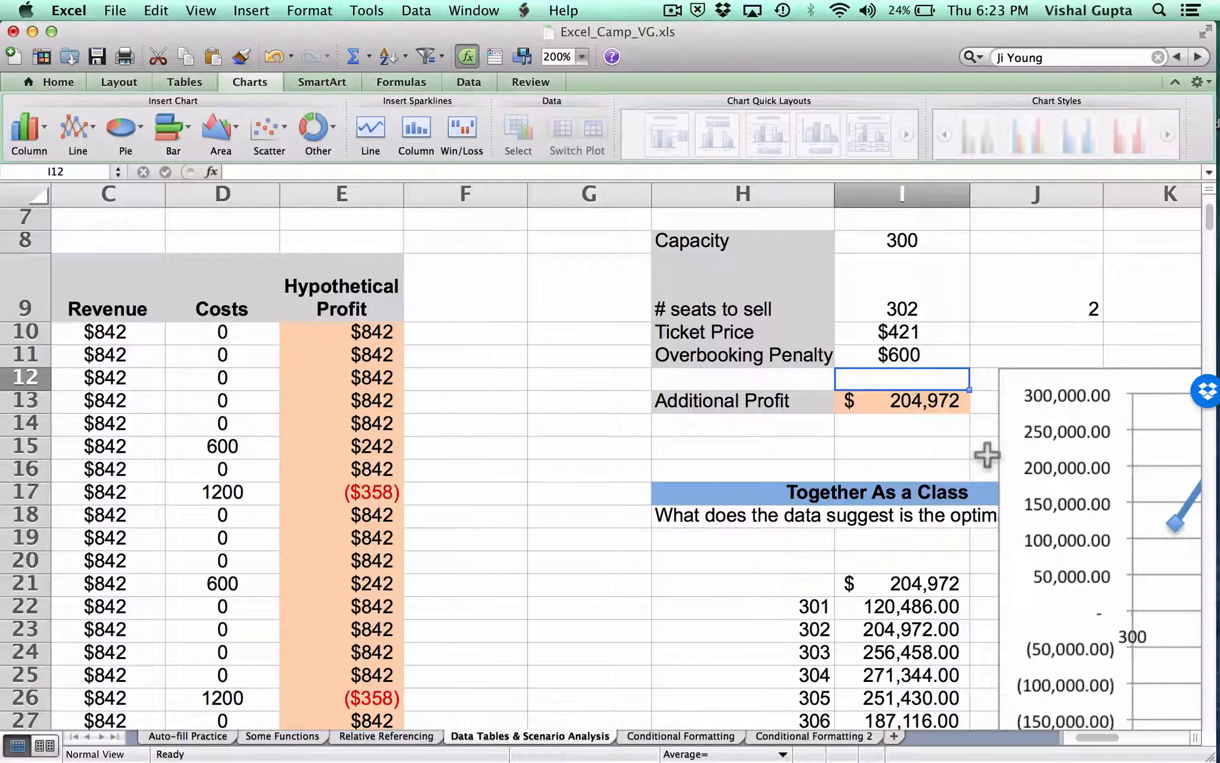
Check the recalculated profit chart and reselect the overbooking penalty cell.
{"action": "scroll", "coordinate": [989, 456], "scroll_direction": "right", "scroll_amount": 5}
{"action": "scroll", "coordinate": [989, 454], "scroll_direction": "right", "scroll_amount": 3}
{"action": "scroll", "coordinate": [990, 454], "scroll_direction": "left", "scroll_amount": 6}
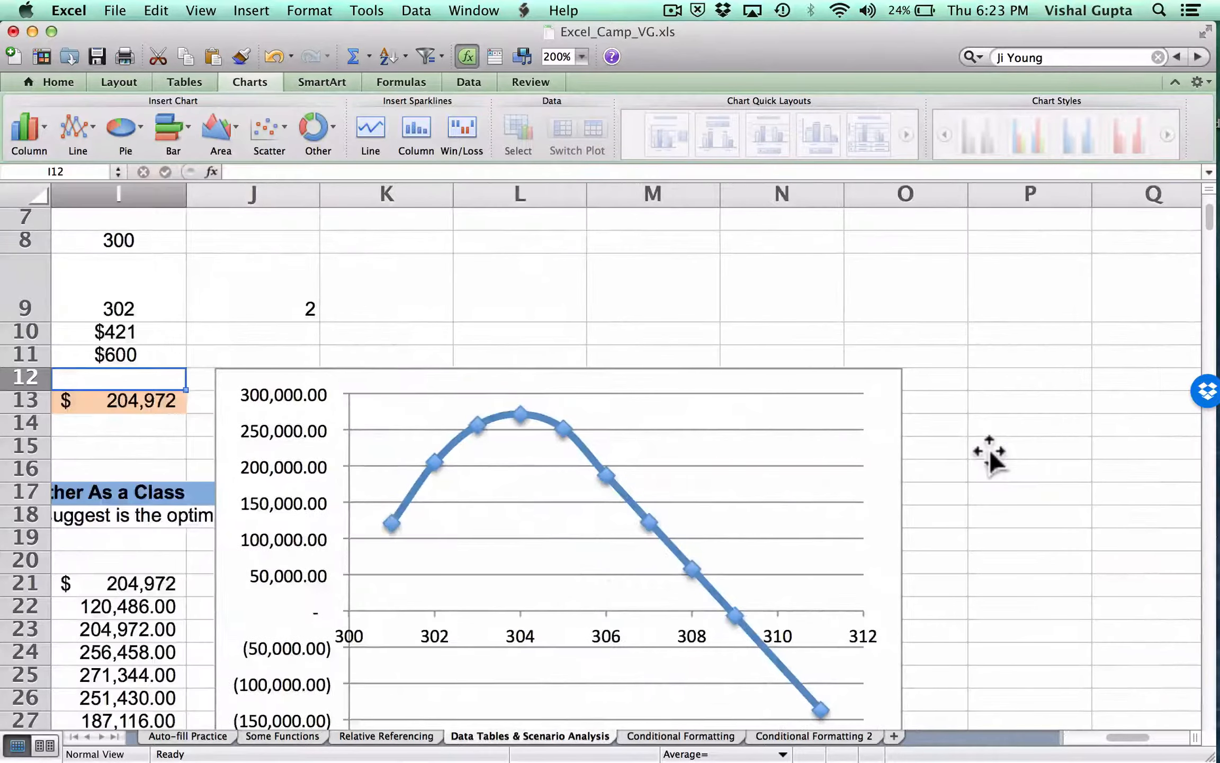
{"action": "scroll", "coordinate": [989, 455], "scroll_direction": "right", "scroll_amount": 1}
{"action": "mouse_move", "coordinate": [827, 416]}
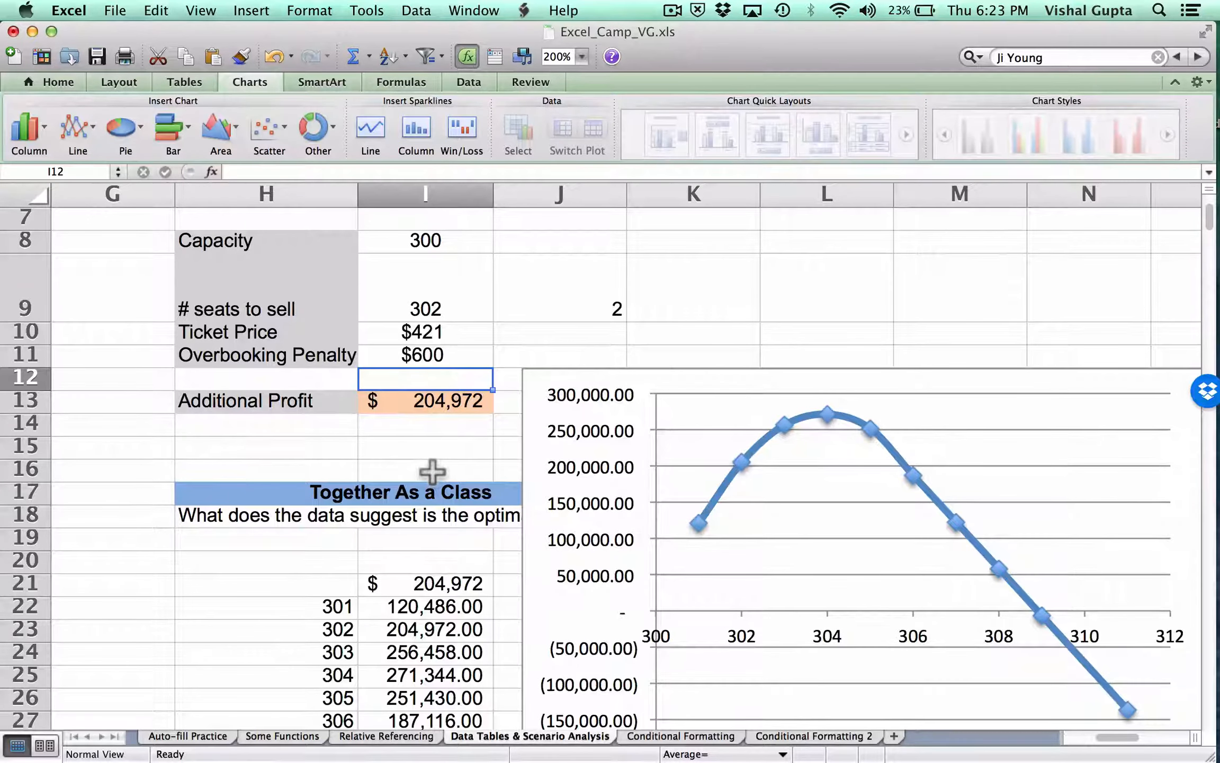
{"action": "left_click", "coordinate": [421, 360]}
Set the overbooking penalty to 500.
{"action": "type", "text": "500"}
{"action": "key", "text": "Return"}
{"action": "scroll", "coordinate": [823, 376], "scroll_direction": "down", "scroll_amount": 4}
{"action": "scroll", "coordinate": [822, 376], "scroll_direction": "left", "scroll_amount": 2}
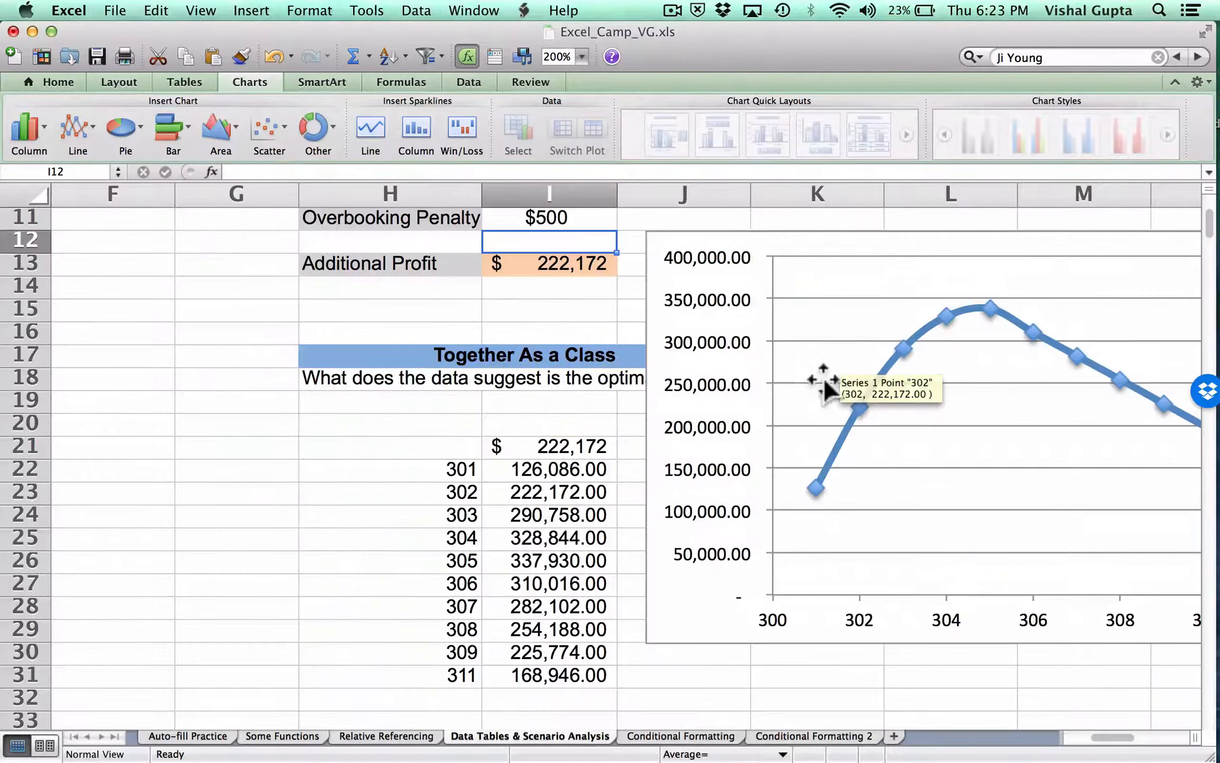
{"action": "scroll", "coordinate": [665, 369], "scroll_direction": "up", "scroll_amount": 3}
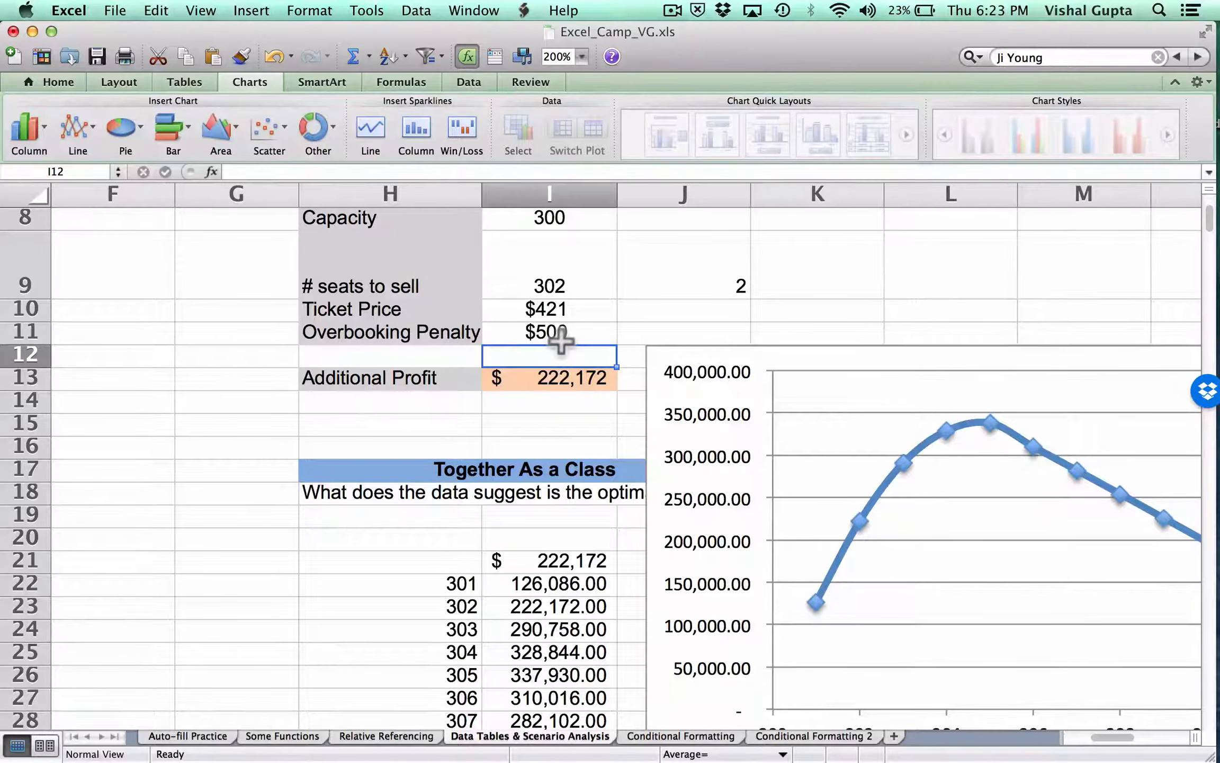
{"action": "scroll", "coordinate": [560, 342], "scroll_direction": "down", "scroll_amount": 5}
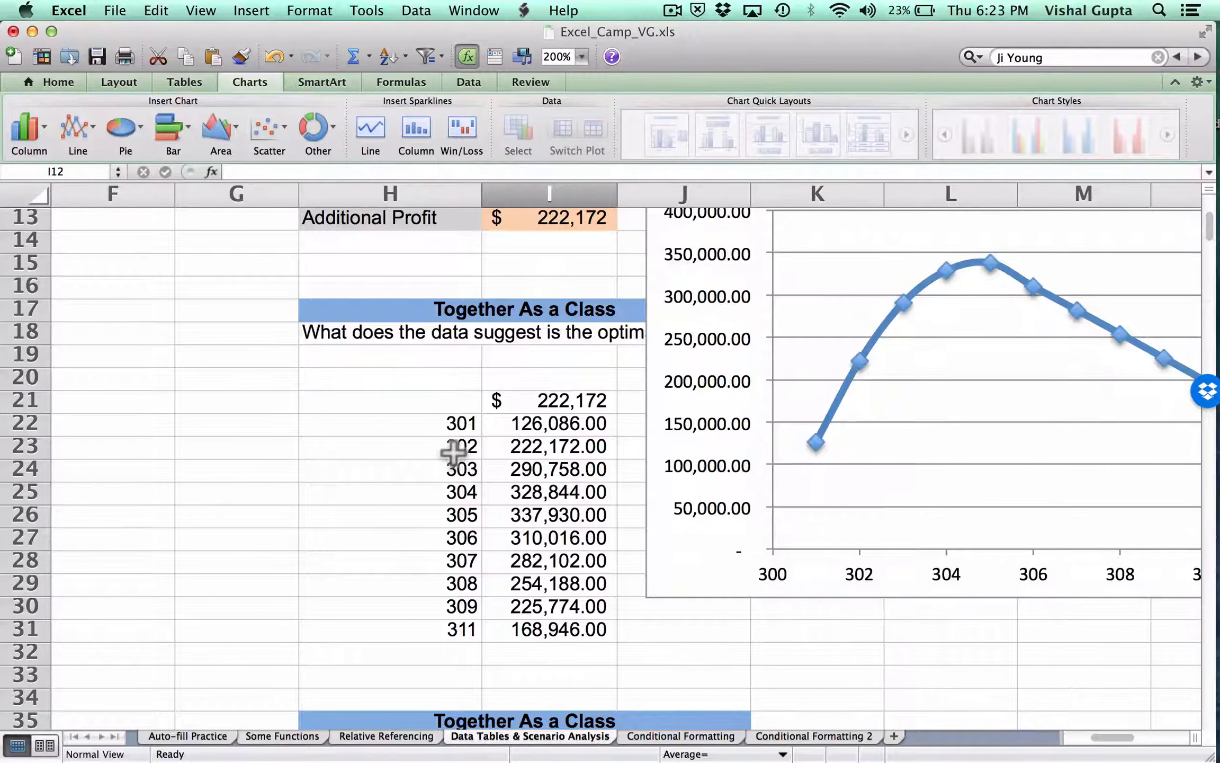
{"action": "scroll", "coordinate": [453, 453], "scroll_direction": "down", "scroll_amount": 8}
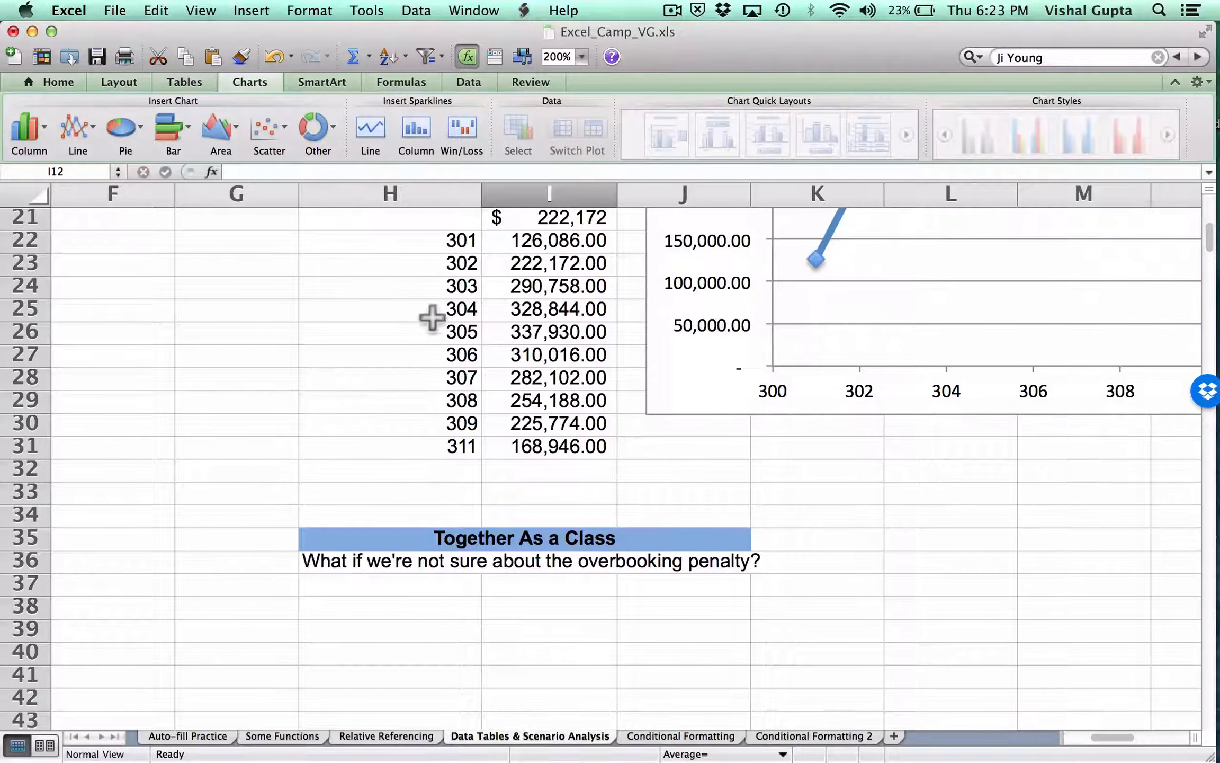
Copy the seat counts H22:H31 into H39:H48 and correct the last one to 310.
{"action": "left_click_drag", "start_coordinate": [428, 246], "coordinate": [425, 447]}
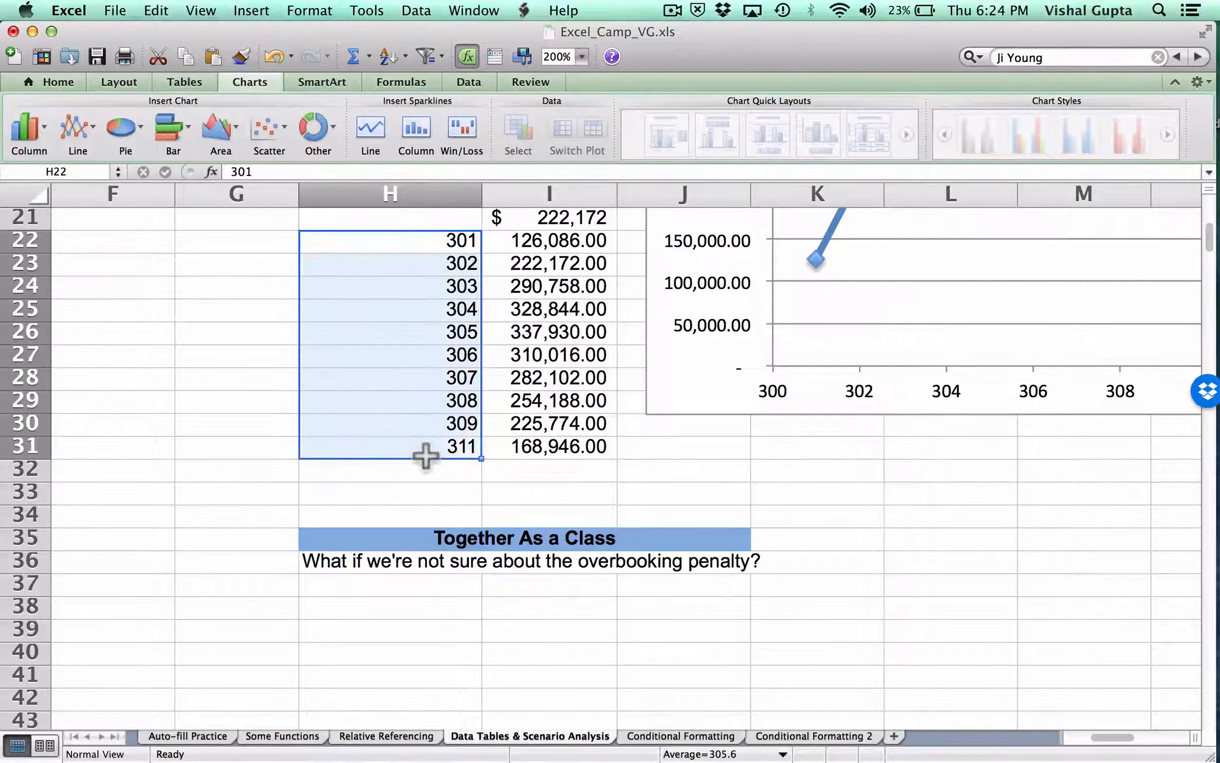
{"action": "key", "text": "super+c"}
{"action": "scroll", "coordinate": [439, 546], "scroll_direction": "down", "scroll_amount": 5}
{"action": "scroll", "coordinate": [439, 545], "scroll_direction": "down", "scroll_amount": 2}
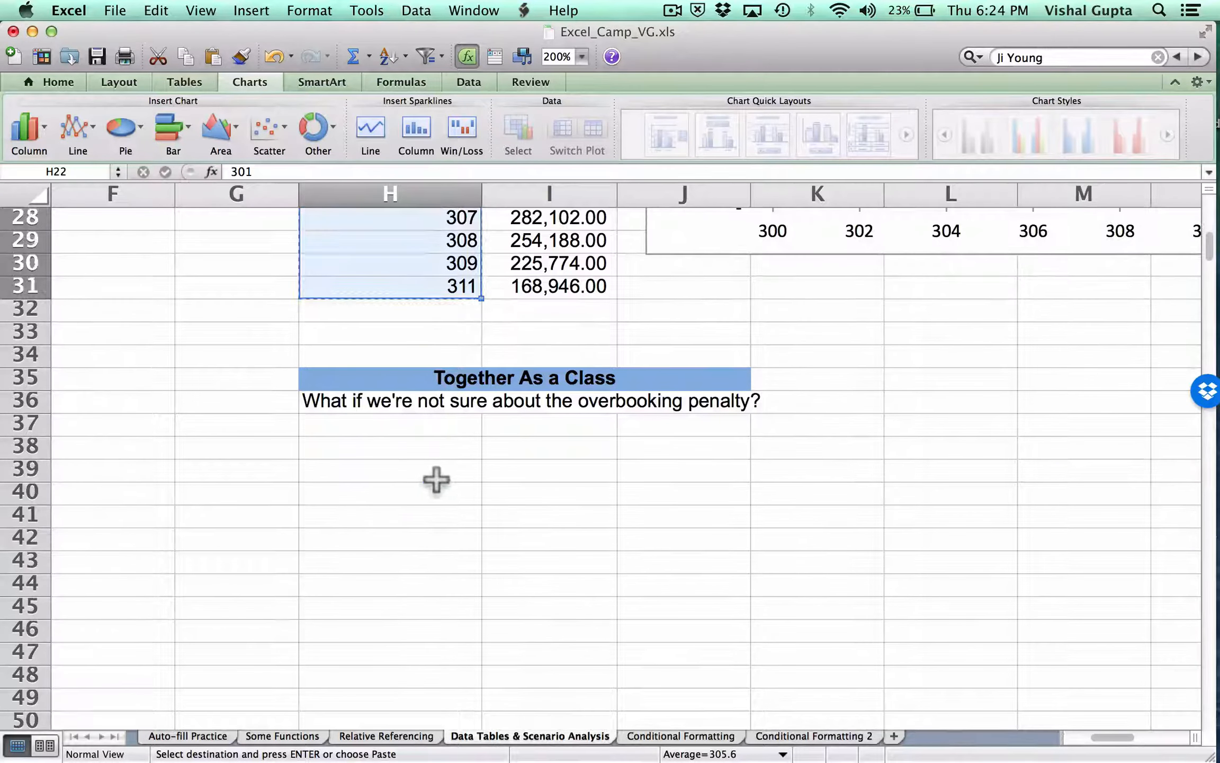
{"action": "left_click", "coordinate": [433, 476]}
{"action": "key", "text": "super+v"}
{"action": "left_click", "coordinate": [437, 683]}
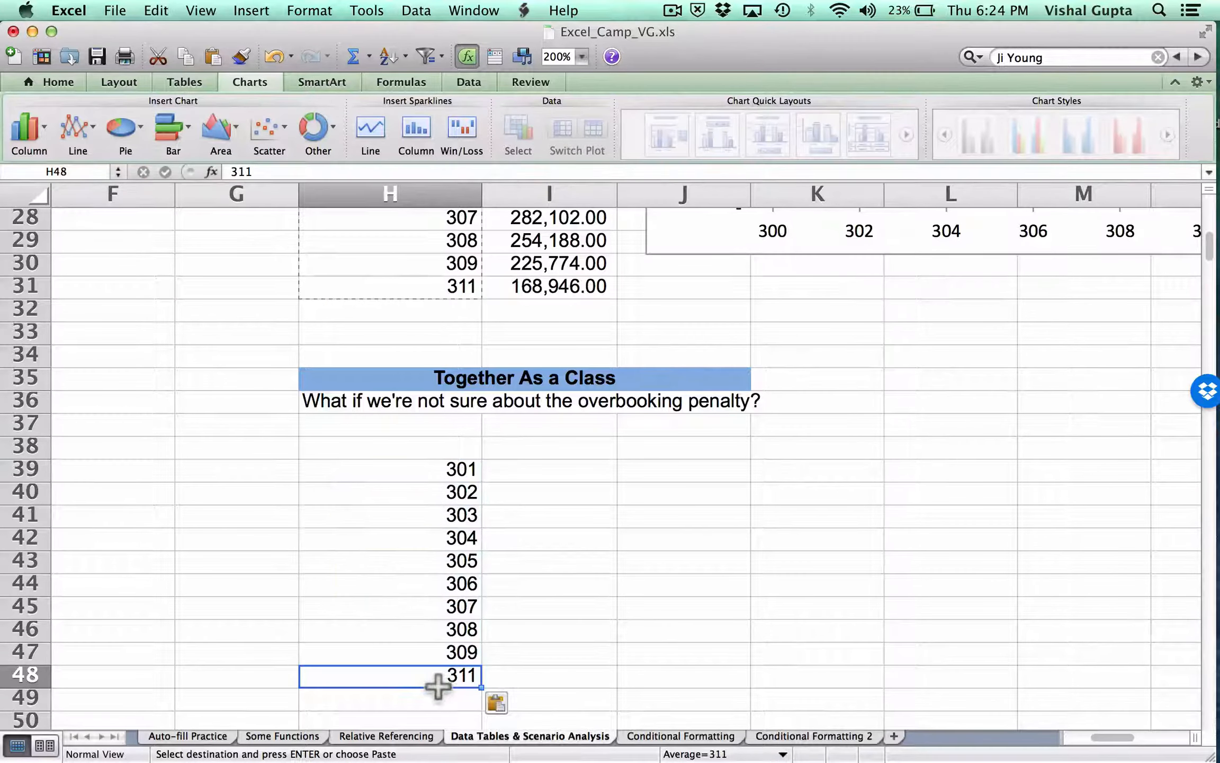
{"action": "type", "text": "11"}
{"action": "key", "text": "Return"}
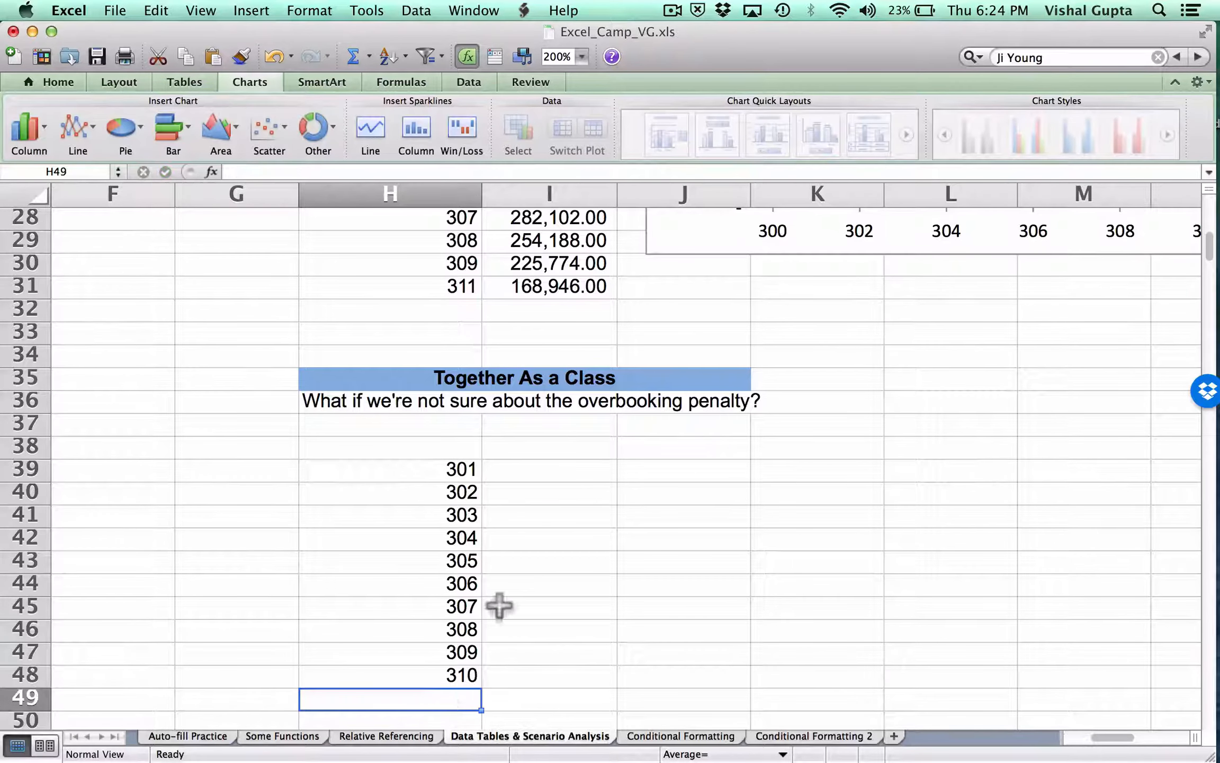
Enter penalties 450 in I38 and 500 in J38, then extend the series to 650 in M38.
{"action": "left_click", "coordinate": [574, 450]}
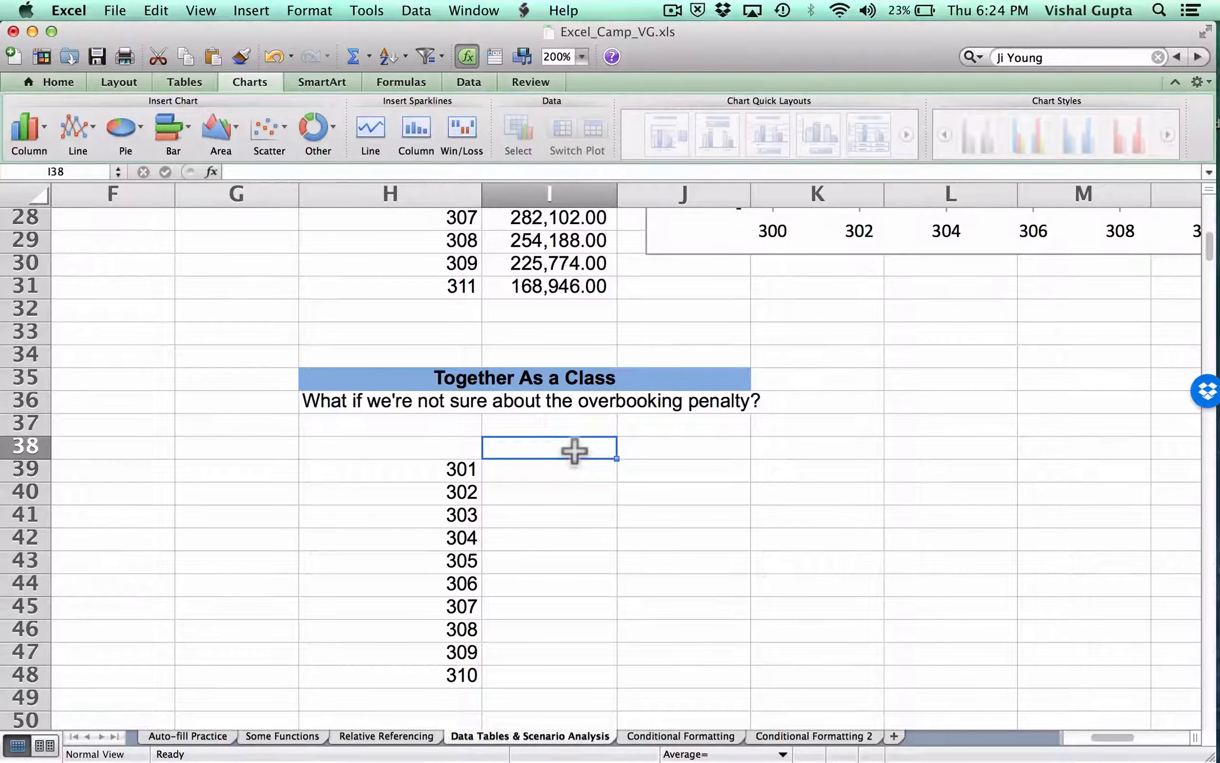
{"action": "type", "text": "450"}
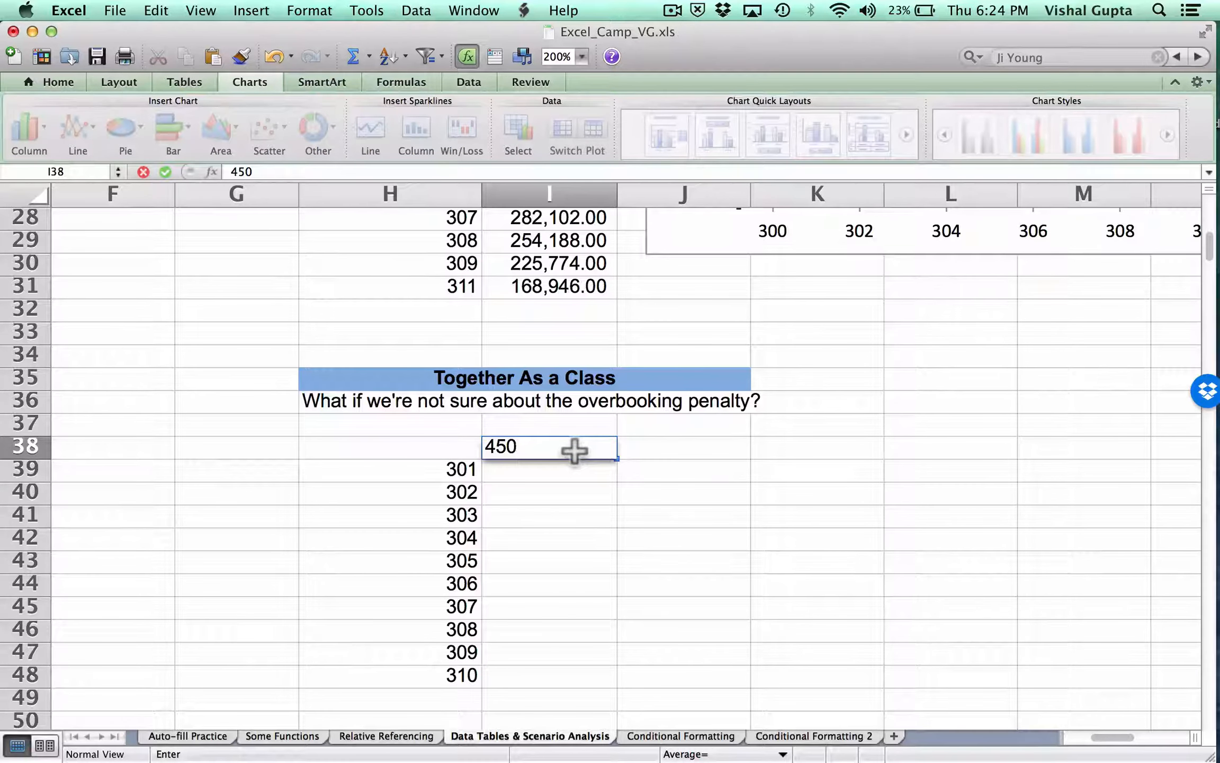
{"action": "key", "text": "Tab"}
{"action": "type", "text": "500"}
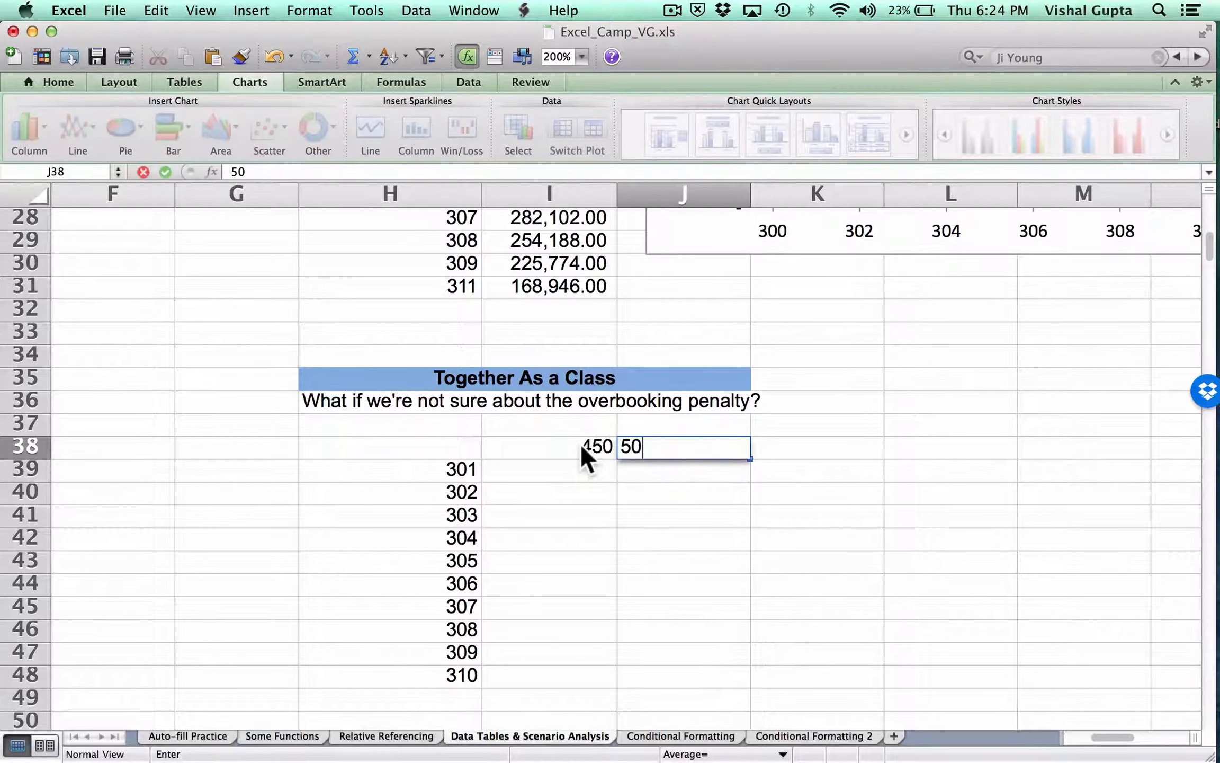
{"action": "key", "text": "Return"}
{"action": "left_click", "coordinate": [578, 451]}
{"action": "key", "text": "shift+Right"}
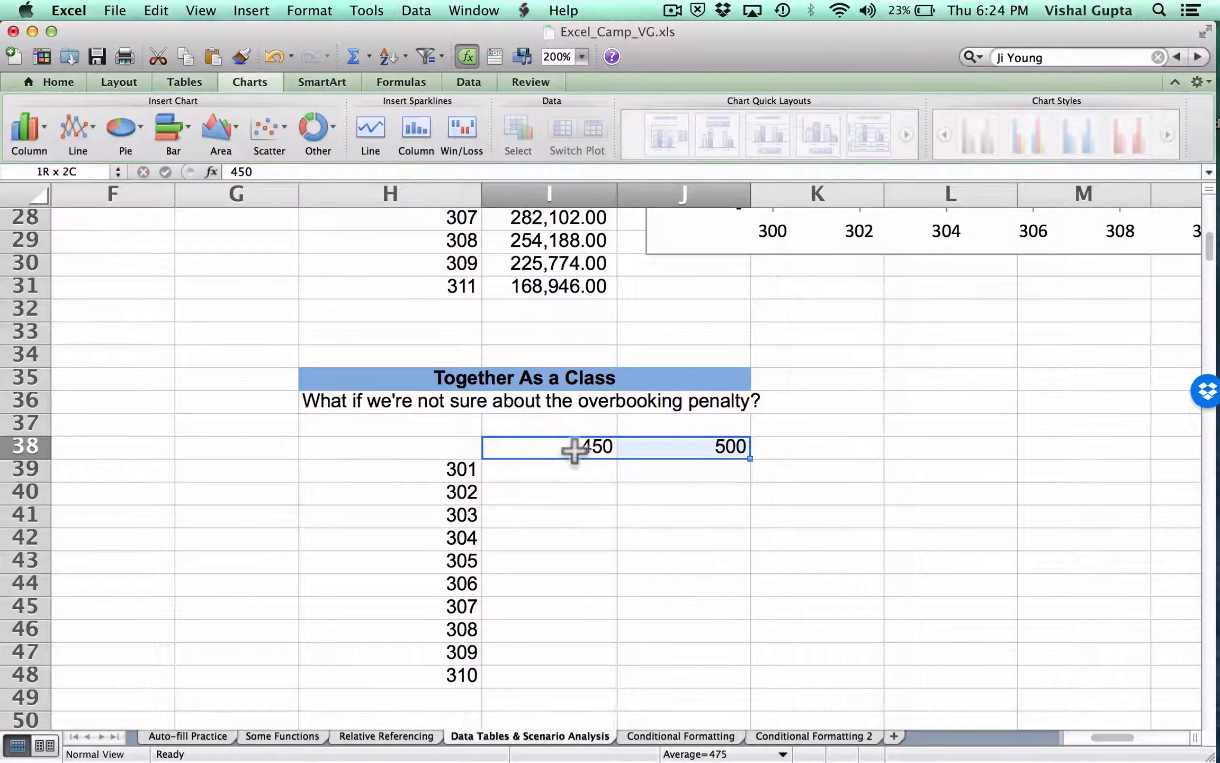
{"action": "left_click_drag", "start_coordinate": [747, 458], "coordinate": [1094, 461]}
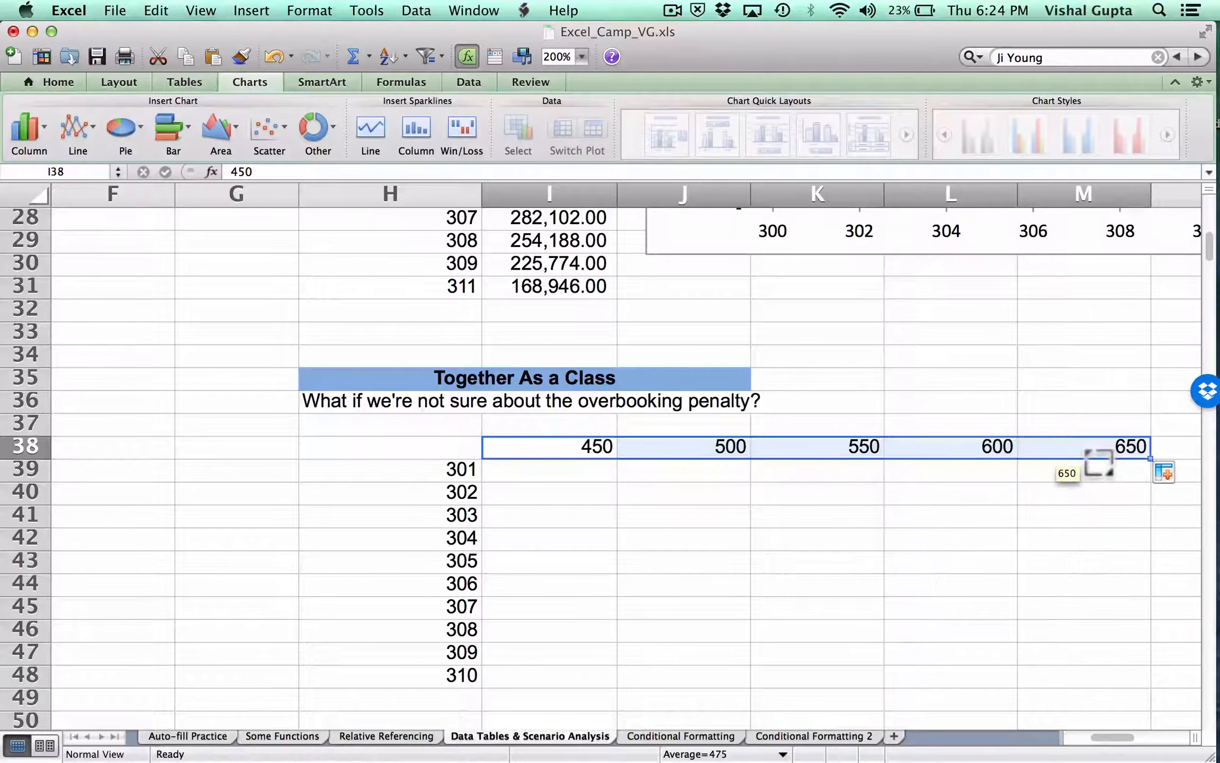
Link corner cell H38 to Additional Profit with the formula =I13.
{"action": "left_click", "coordinate": [694, 629]}
{"action": "left_click", "coordinate": [447, 454]}
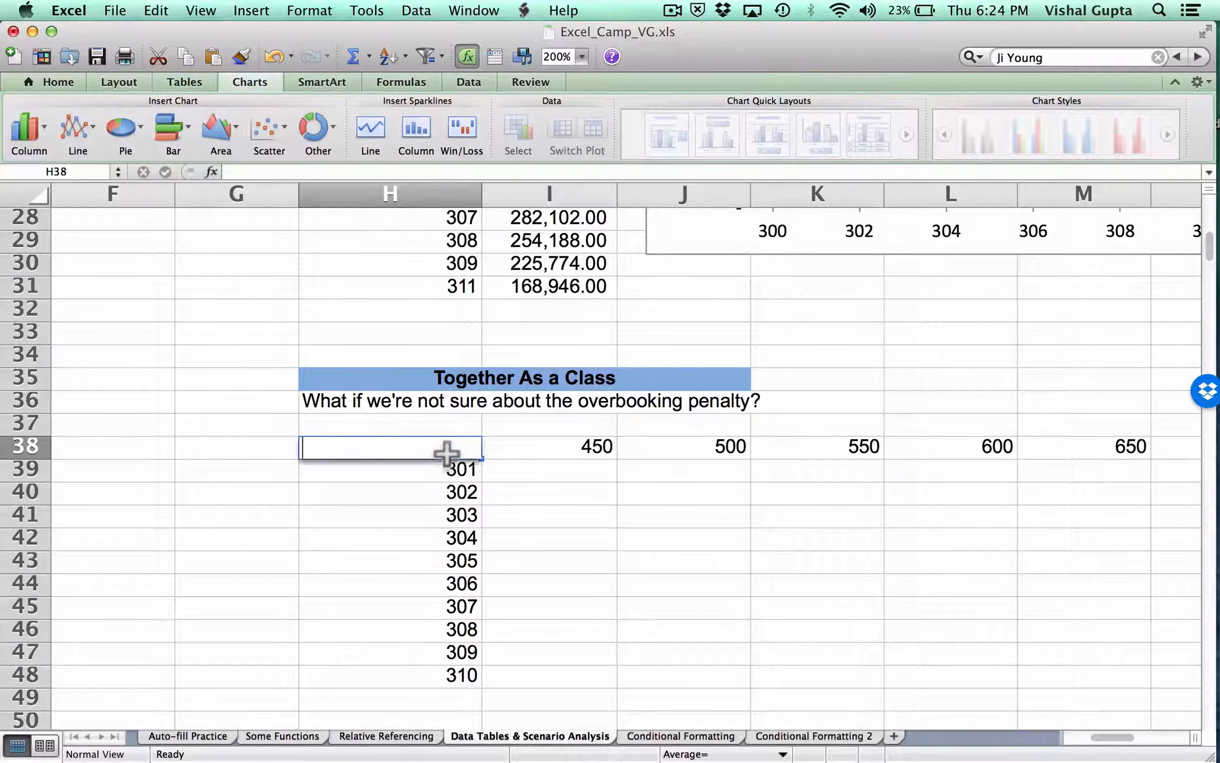
{"action": "type", "text": "="}
{"action": "scroll", "coordinate": [508, 439], "scroll_direction": "up", "scroll_amount": 10}
{"action": "scroll", "coordinate": [519, 425], "scroll_direction": "up", "scroll_amount": 10}
{"action": "left_click", "coordinate": [533, 430]}
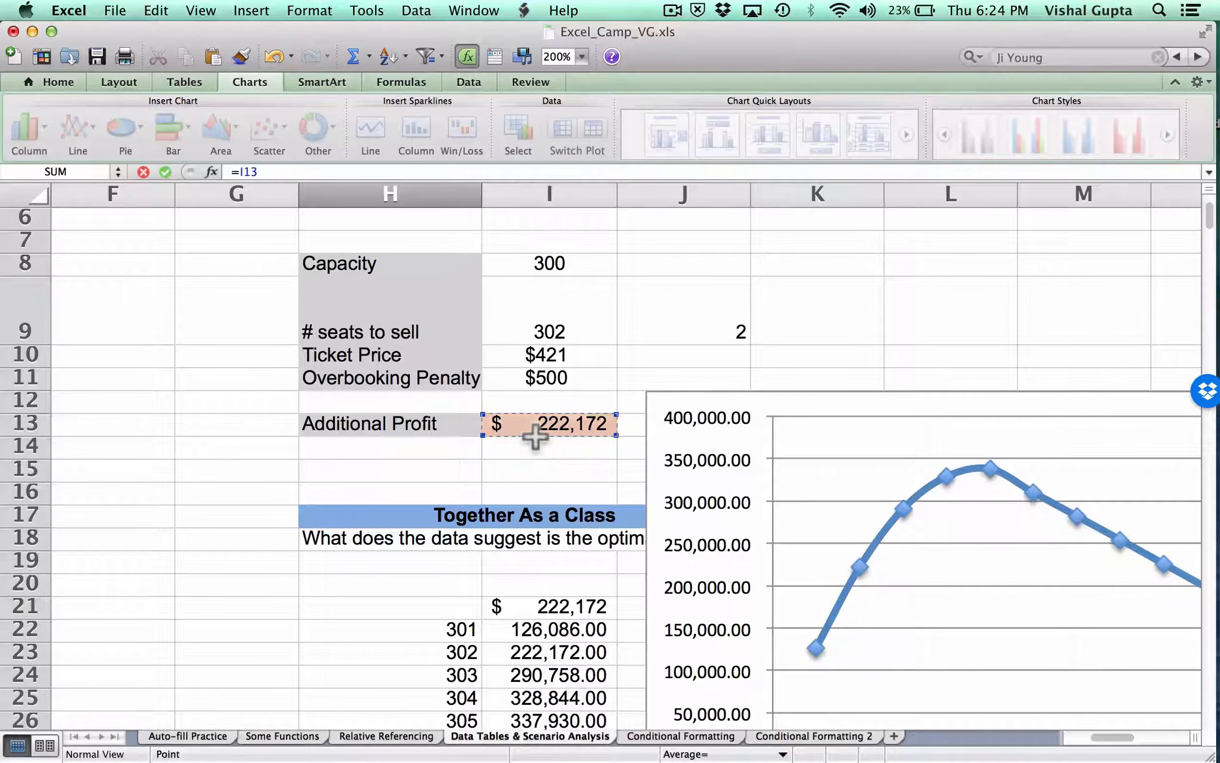
{"action": "key", "text": "Return"}
{"action": "scroll", "coordinate": [541, 428], "scroll_direction": "down", "scroll_amount": 12}
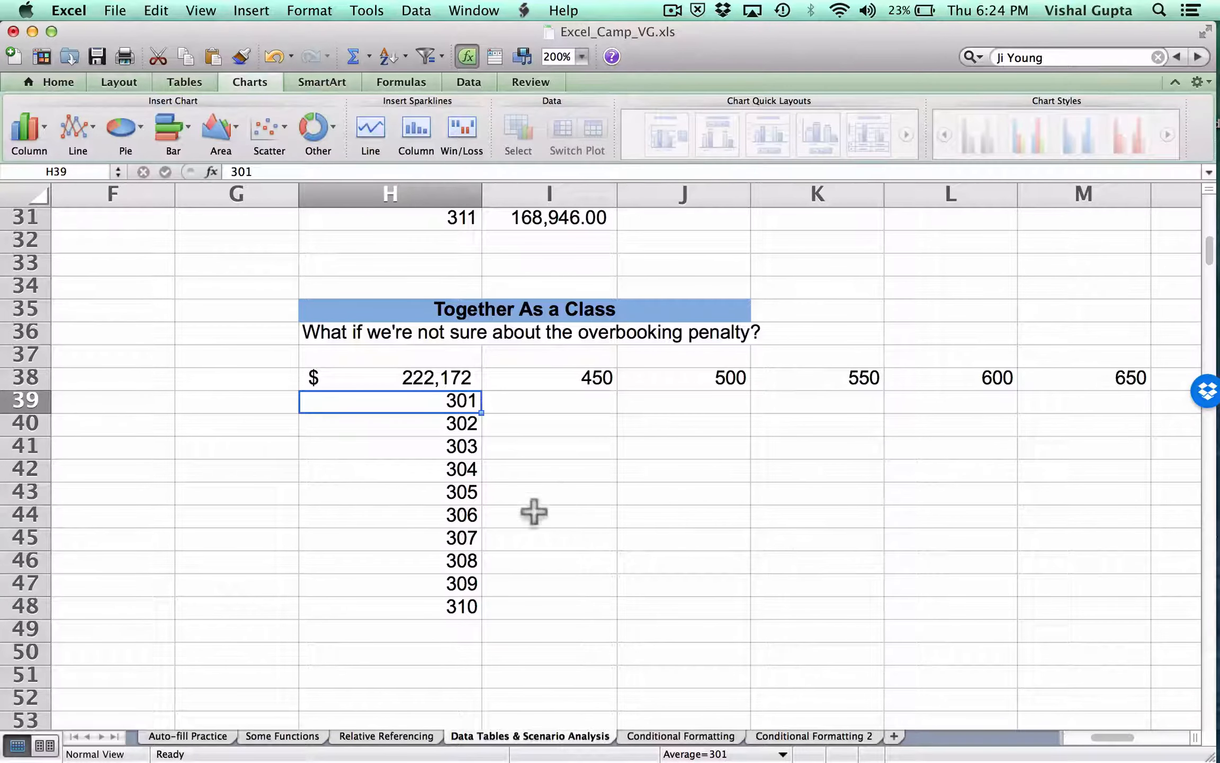
Select the table range H38:M48.
{"action": "left_click", "coordinate": [431, 388]}
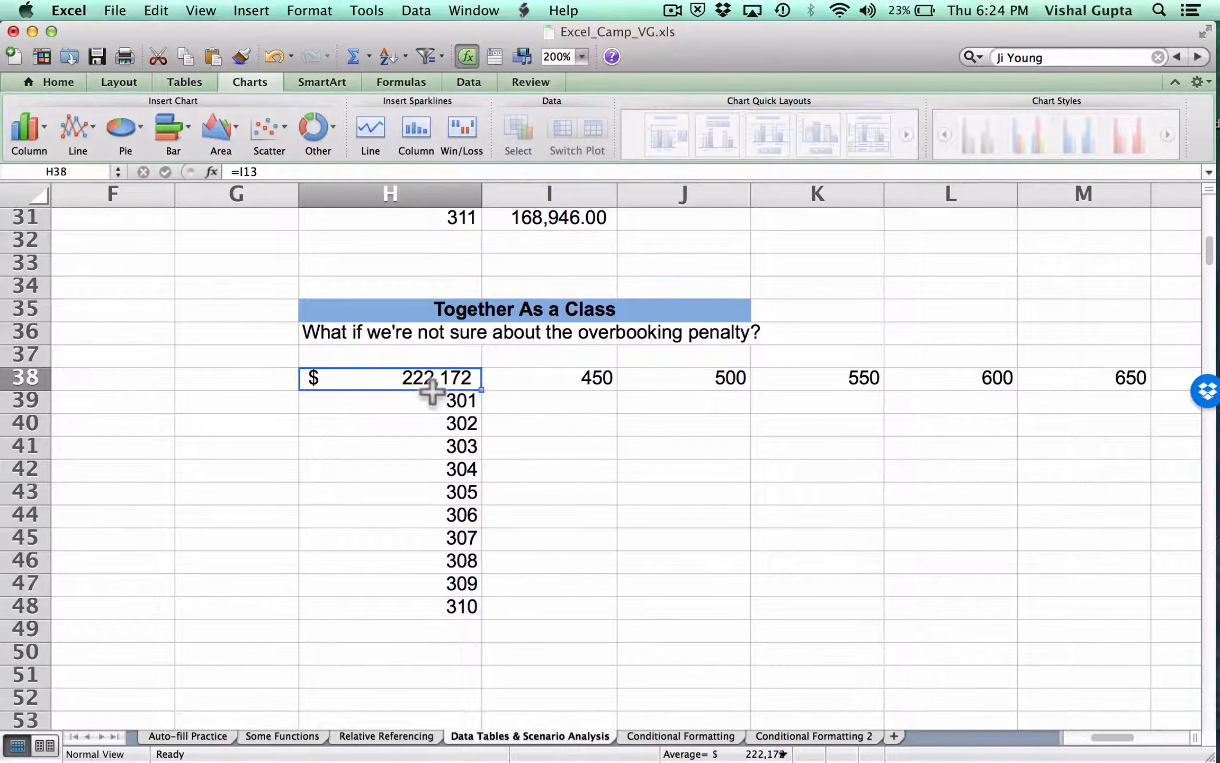
{"action": "key", "text": "shift+Right"}
{"action": "key", "text": "shift+Right"}
{"action": "key", "text": "shift+Right"}
{"action": "key", "text": "shift+Right"}
{"action": "key", "text": "shift+Right"}
{"action": "key", "text": "shift+Right"}
{"action": "key", "text": "shift+Left"}
{"action": "key", "text": "shift+Down"}
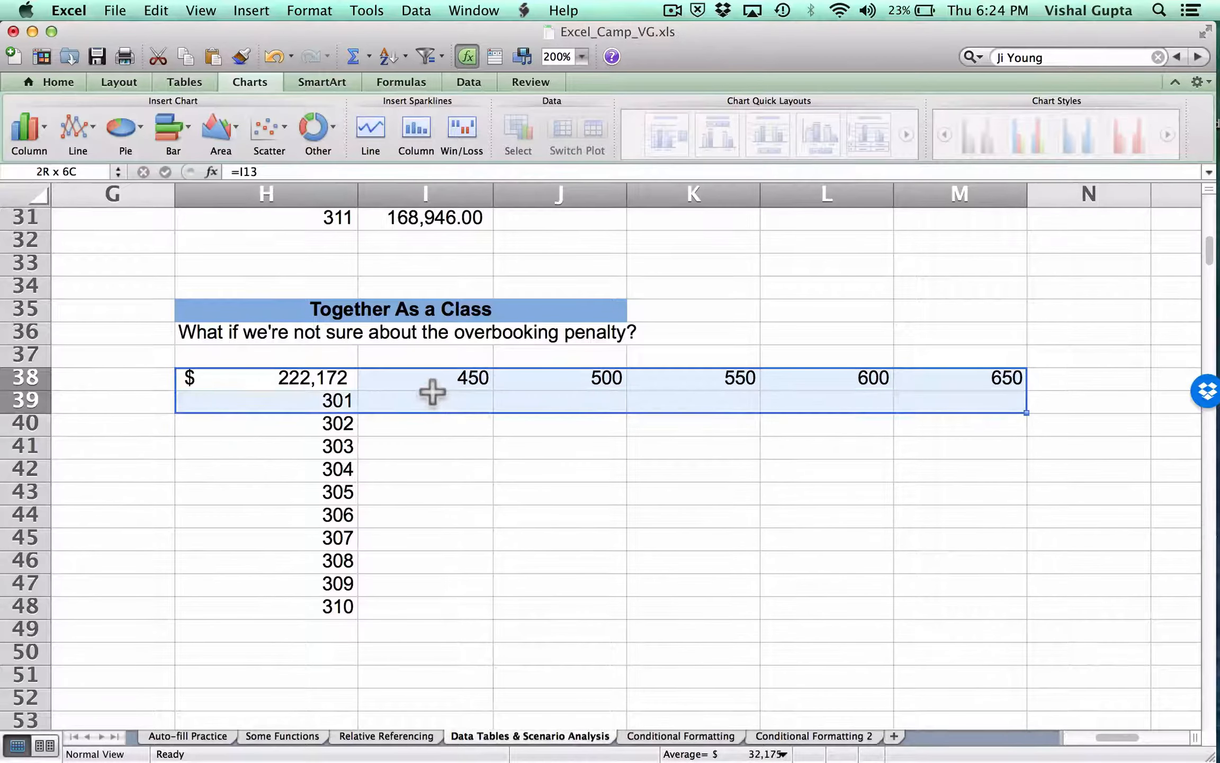
{"action": "key", "text": "shift+Down"}
{"action": "key", "text": "shift+Down"}
{"action": "key", "text": "shift+Down"}
{"action": "key", "text": "shift+Down"}
{"action": "key", "text": "shift+Down"}
{"action": "key", "text": "shift+Down"}
{"action": "key", "text": "shift+Down"}
{"action": "key", "text": "shift+Down"}
{"action": "key", "text": "shift+Down"}
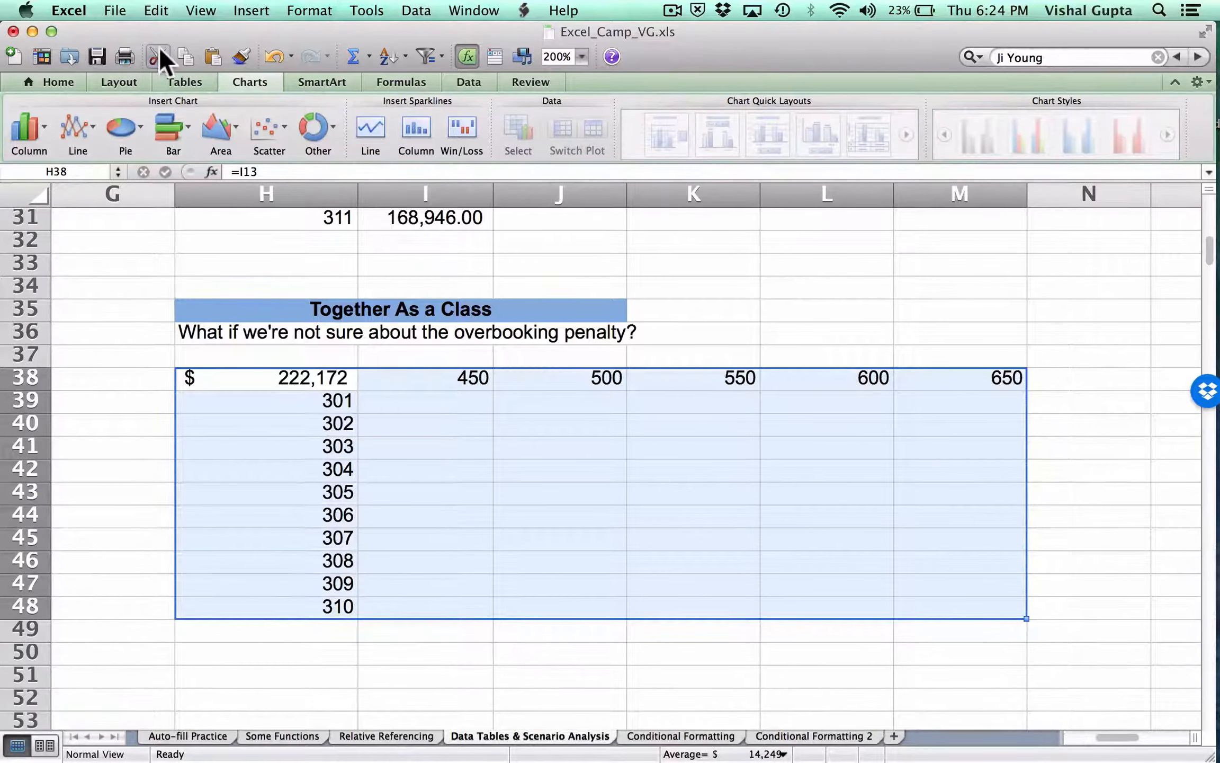
Create a Data Table on H38:M48 with column input $I$9 and row input $I$11.
{"action": "left_click", "coordinate": [417, 10]}
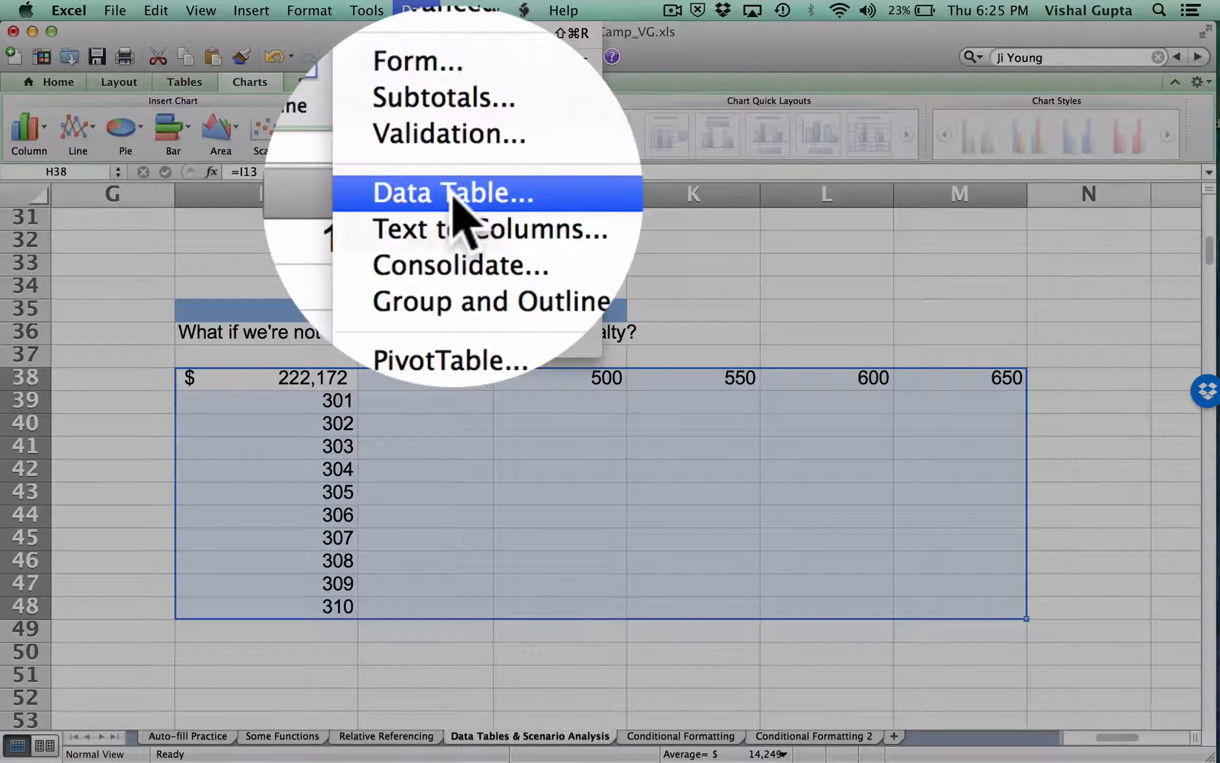
{"action": "left_click", "coordinate": [453, 196]}
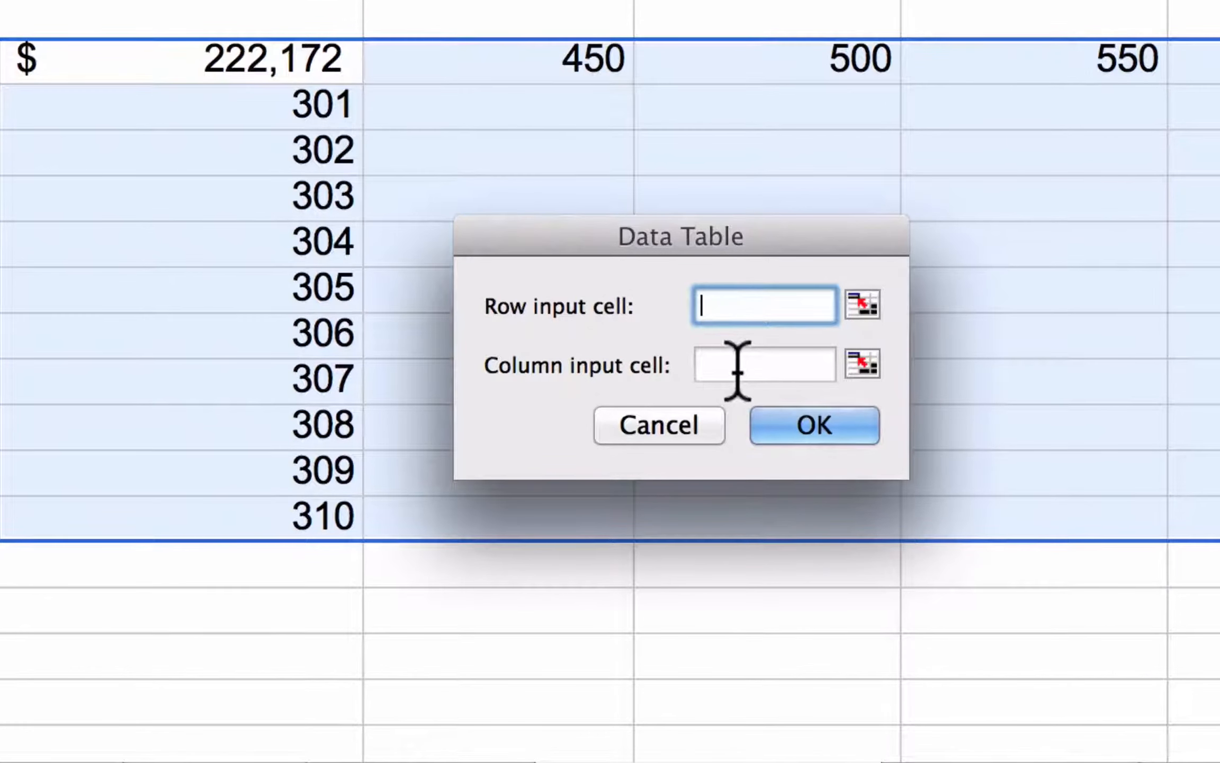
{"action": "left_click", "coordinate": [735, 367]}
{"action": "left_click", "coordinate": [352, 206]}
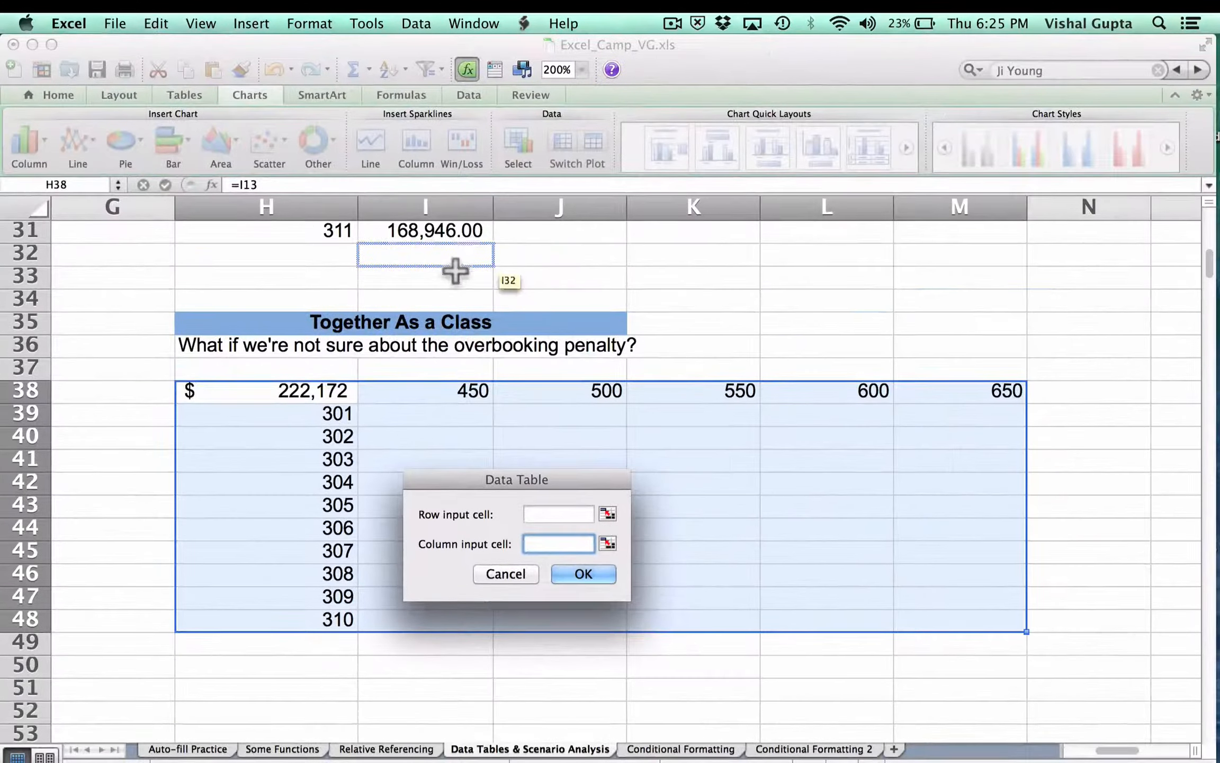
{"action": "left_click", "coordinate": [447, 218]}
{"action": "key", "text": "Up"}
{"action": "key", "text": "Up"}
{"action": "key", "text": "Up"}
{"action": "key", "text": "Up"}
{"action": "key", "text": "Up"}
{"action": "key", "text": "Up"}
{"action": "key", "text": "Up"}
{"action": "key", "text": "Up"}
{"action": "key", "text": "Up"}
{"action": "key", "text": "Up"}
{"action": "key", "text": "Up"}
{"action": "key", "text": "Up"}
{"action": "key", "text": "Up"}
{"action": "key", "text": "Up"}
{"action": "key", "text": "Up"}
{"action": "key", "text": "Up"}
{"action": "key", "text": "Up"}
{"action": "key", "text": "Up"}
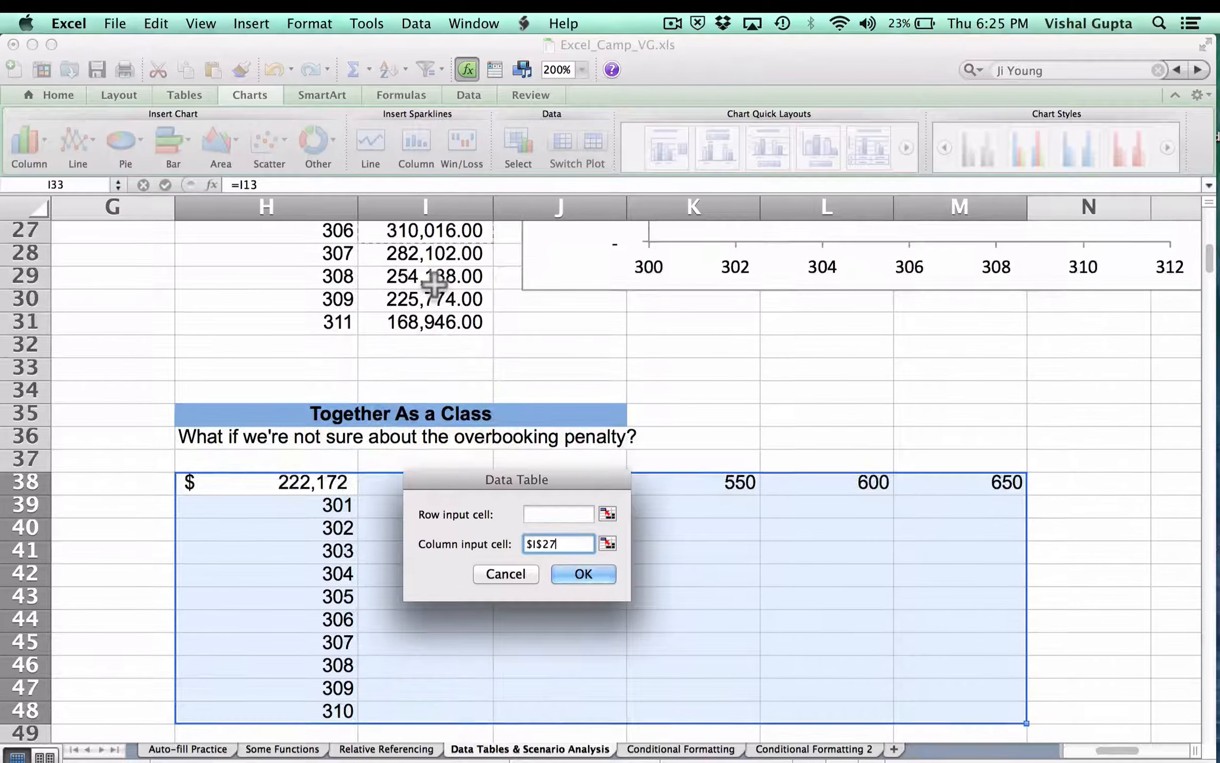
{"action": "key", "text": "Up"}
{"action": "key", "text": "Up"}
{"action": "key", "text": "Up"}
{"action": "key", "text": "Up"}
{"action": "key", "text": "Up"}
{"action": "key", "text": "Up"}
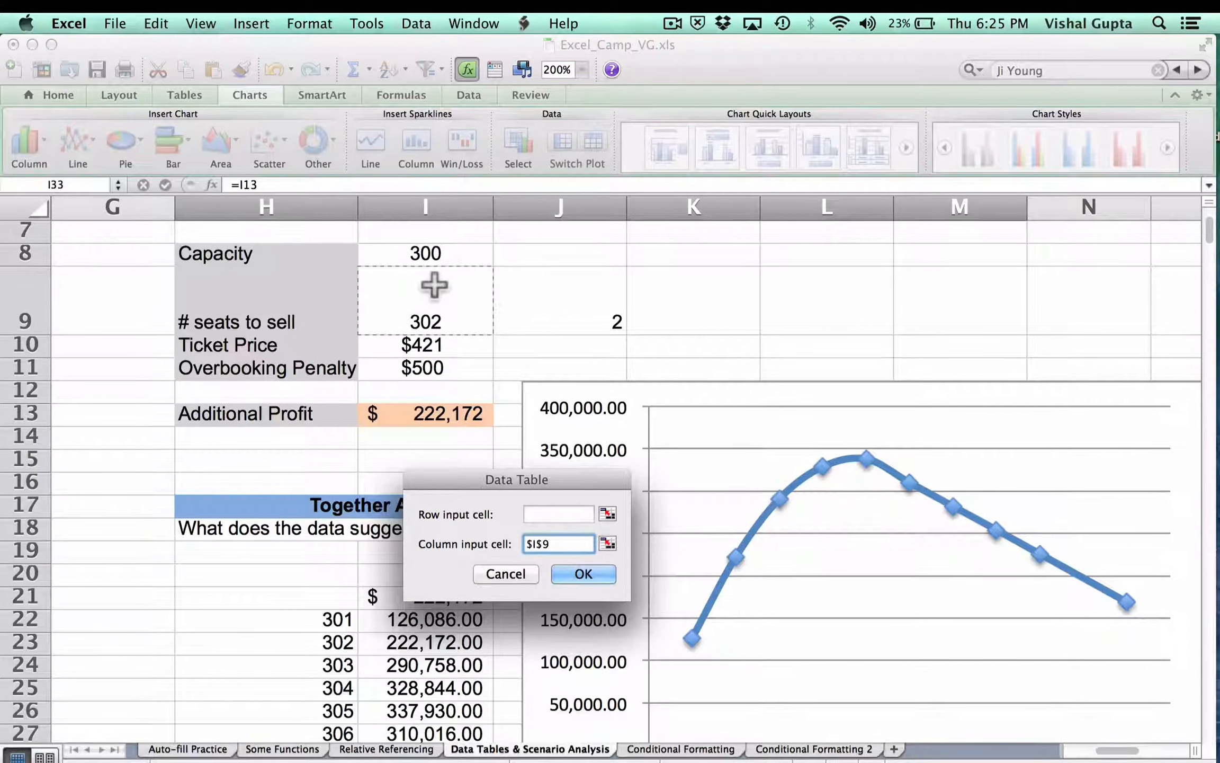
{"action": "left_click", "coordinate": [553, 512]}
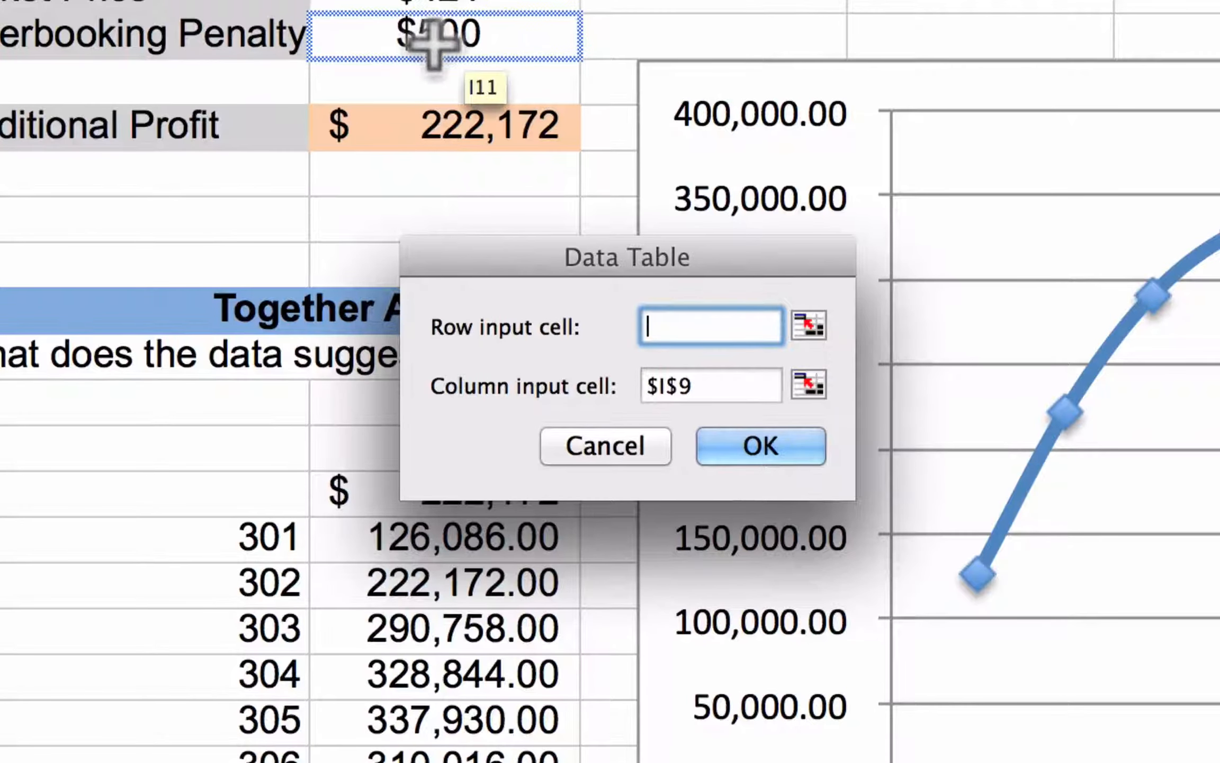
{"action": "left_click", "coordinate": [445, 66]}
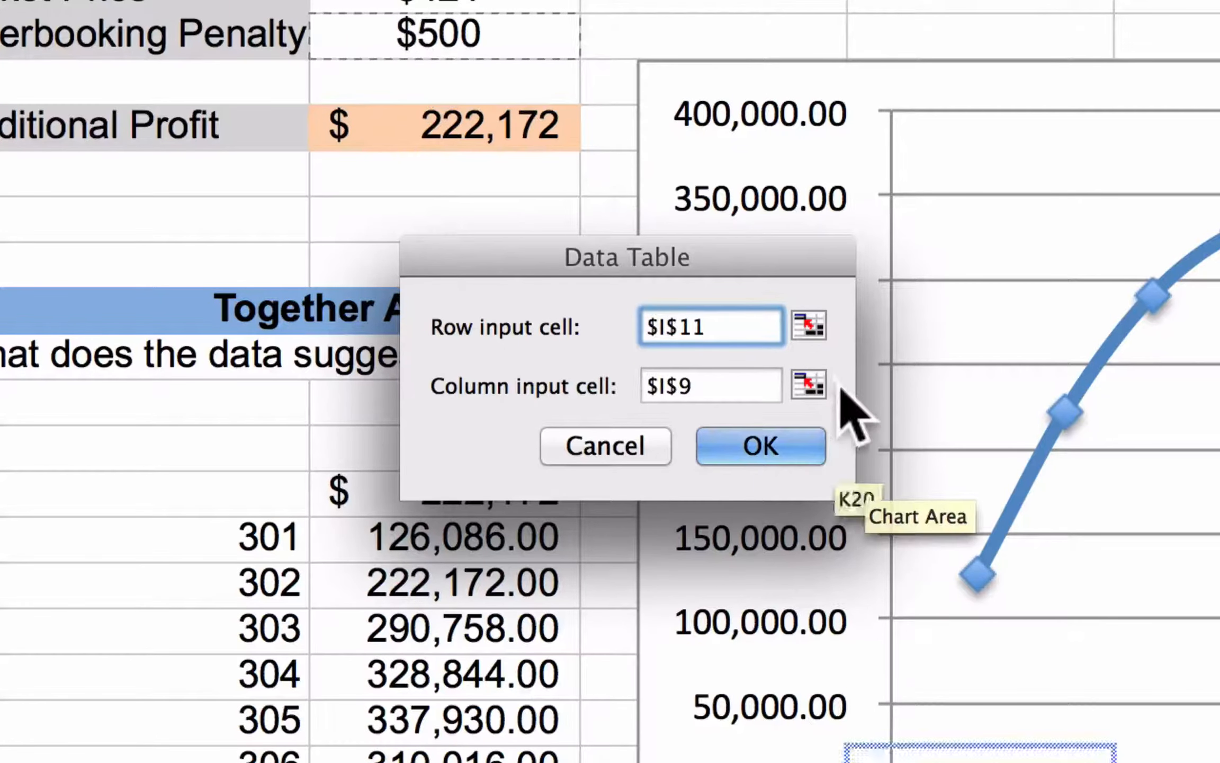
{"action": "left_click", "coordinate": [774, 440]}
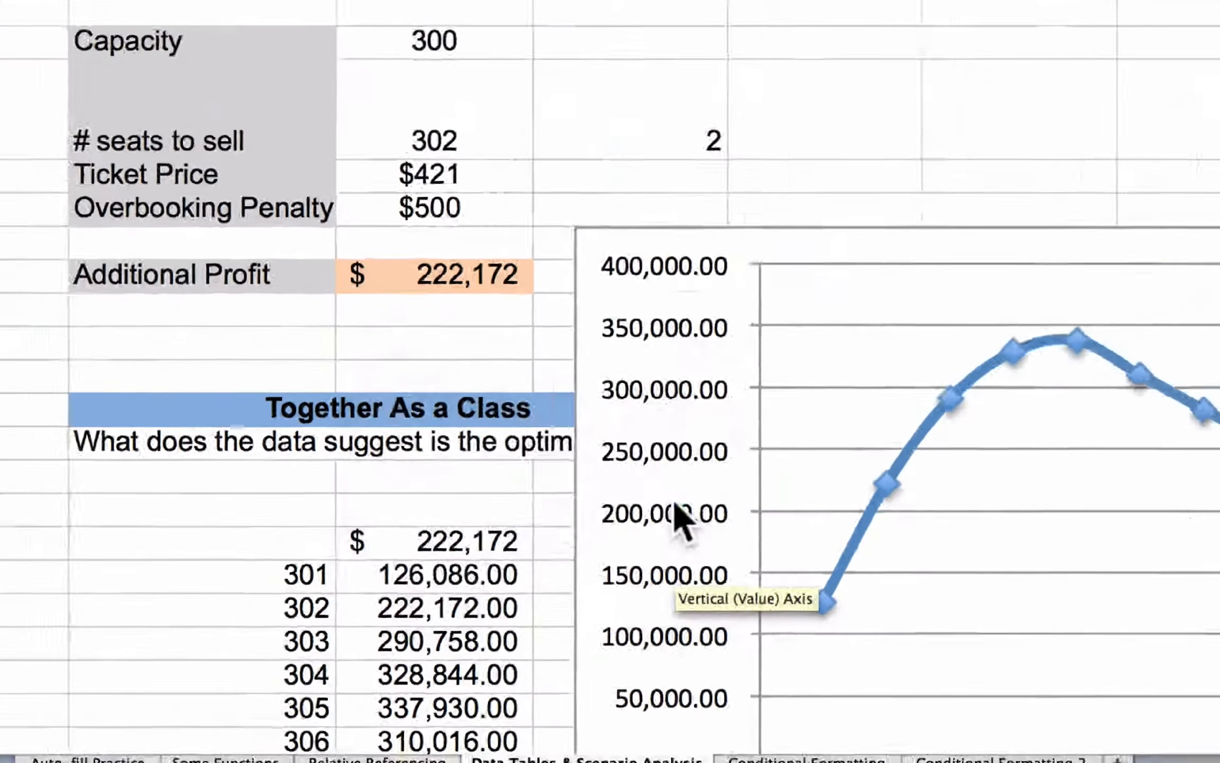
{"action": "scroll", "coordinate": [455, 398], "scroll_direction": "down", "scroll_amount": 5}
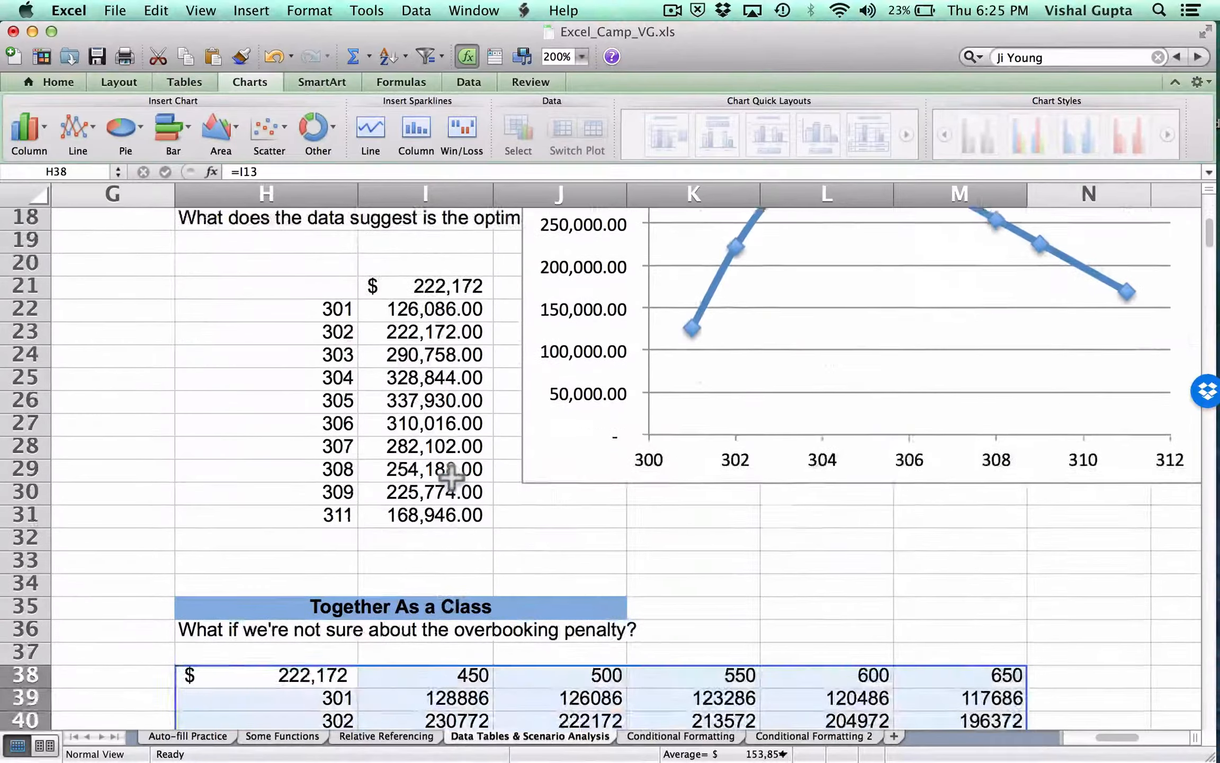
{"action": "scroll", "coordinate": [450, 477], "scroll_direction": "down", "scroll_amount": 5}
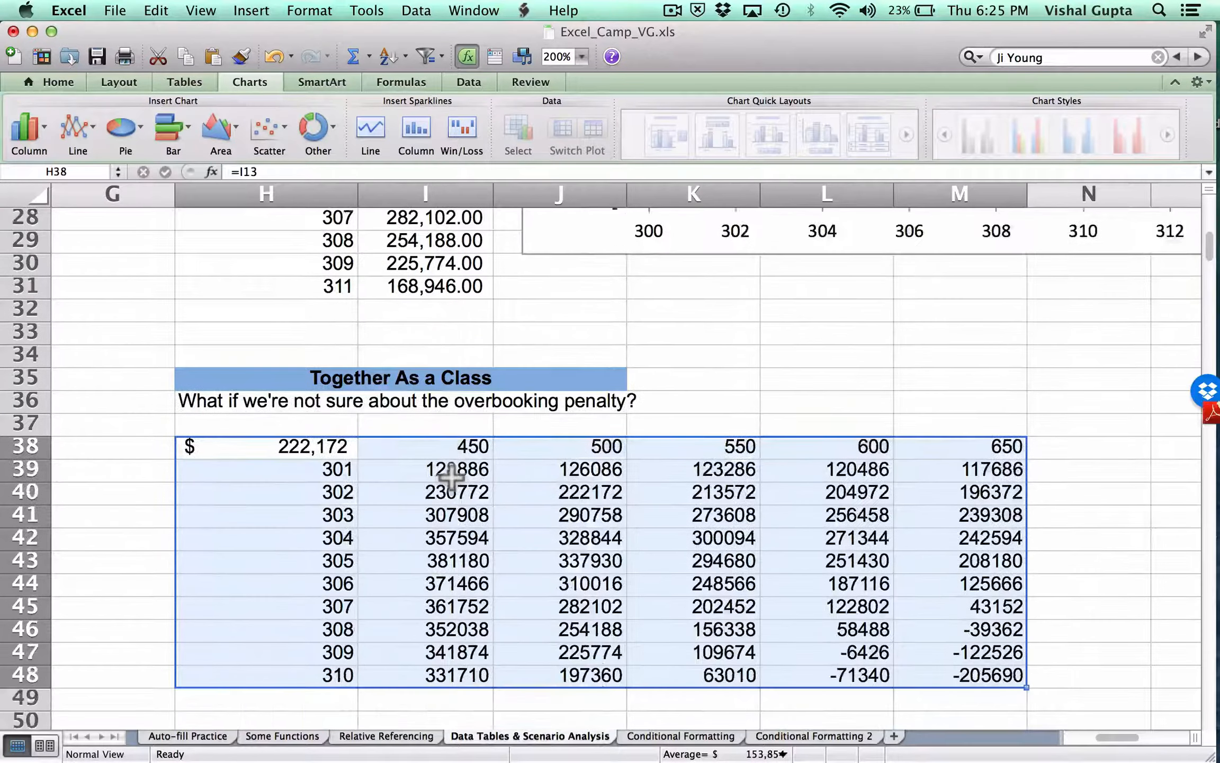
{"action": "left_click", "coordinate": [450, 475]}
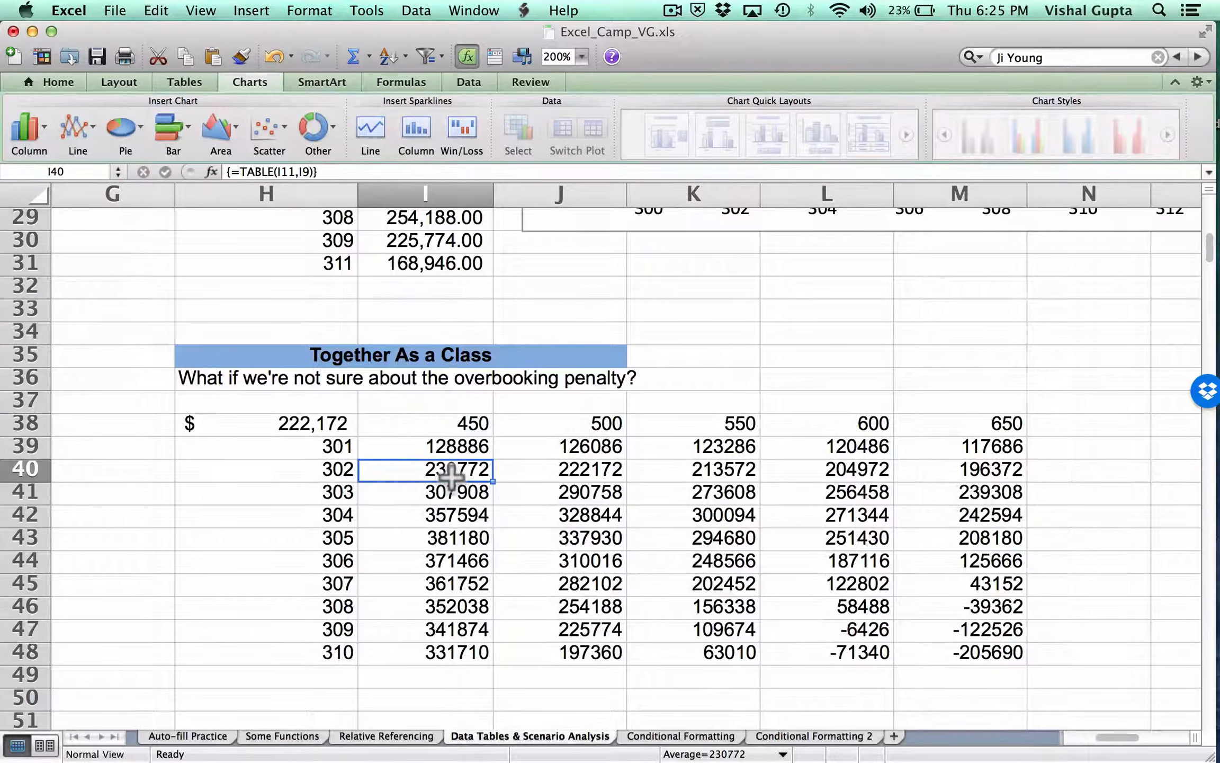
{"action": "key", "text": "Right"}
{"action": "key", "text": "Up"}
{"action": "key", "text": "Up"}
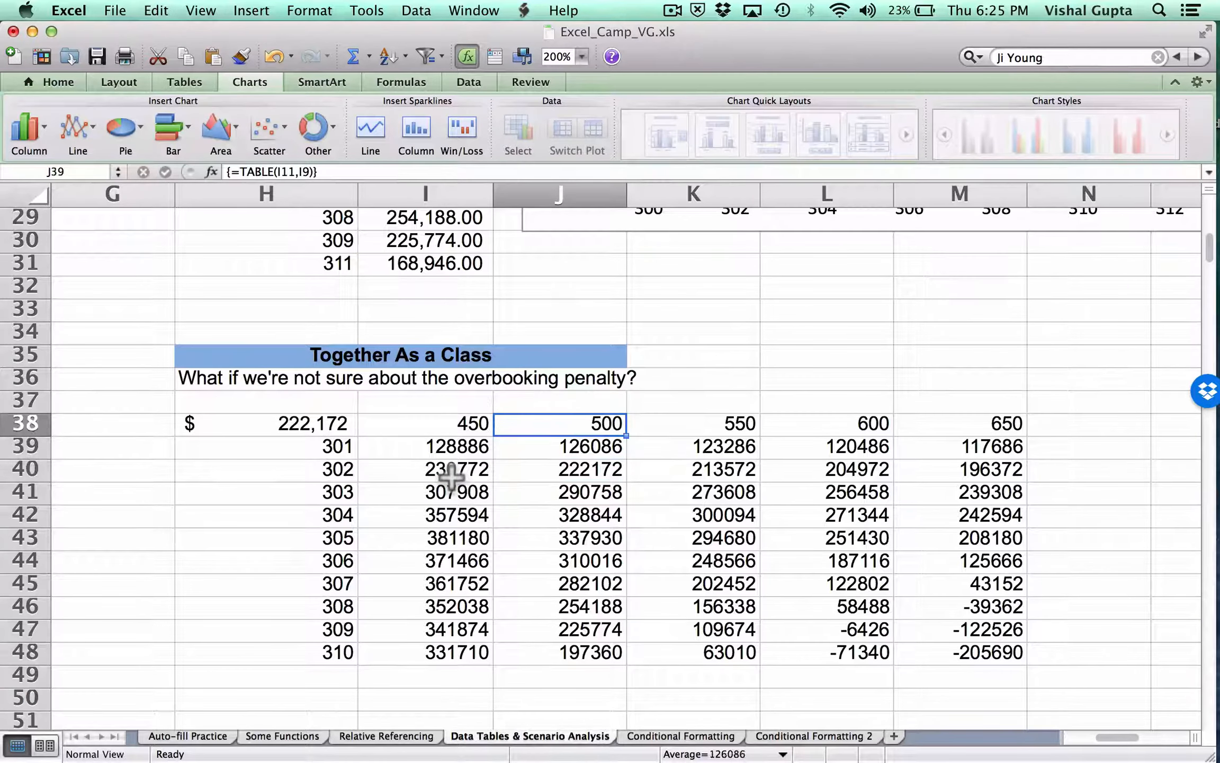
{"action": "key", "text": "Down"}
{"action": "key", "text": "Down"}
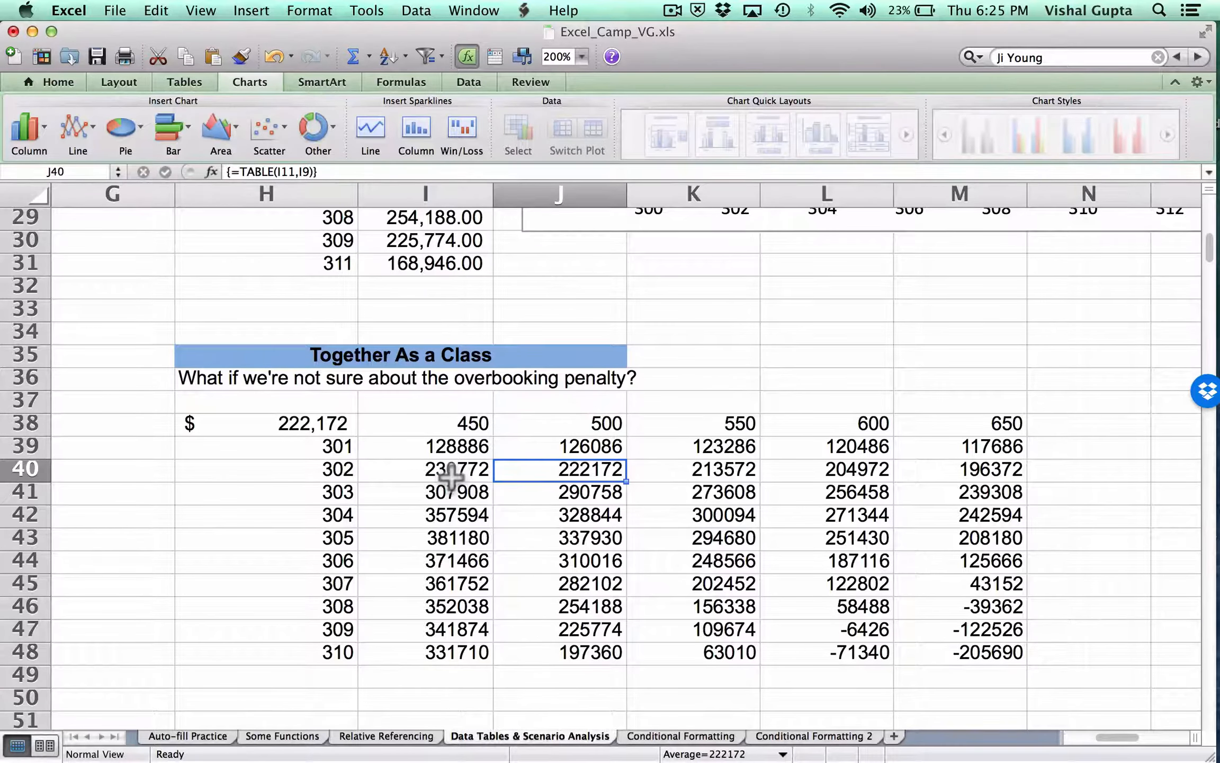
{"action": "scroll", "coordinate": [450, 477], "scroll_direction": "up", "scroll_amount": 5}
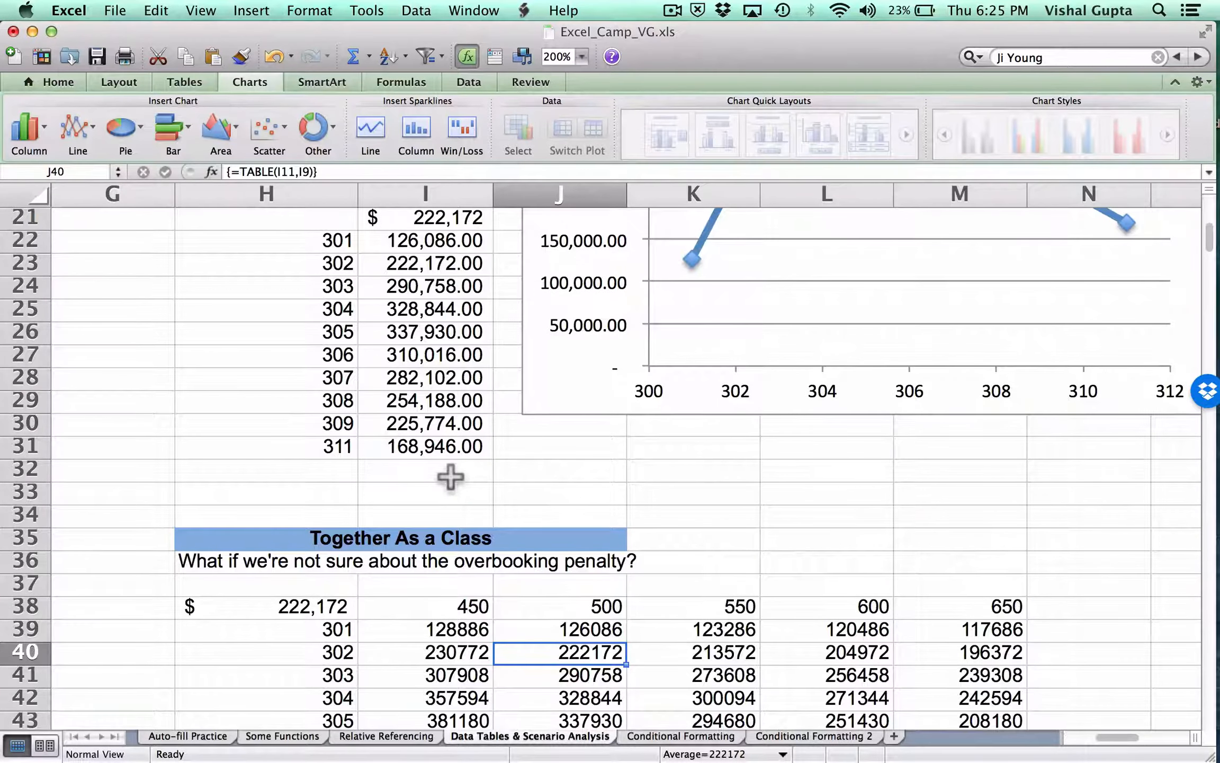
{"action": "scroll", "coordinate": [451, 477], "scroll_direction": "up", "scroll_amount": 8}
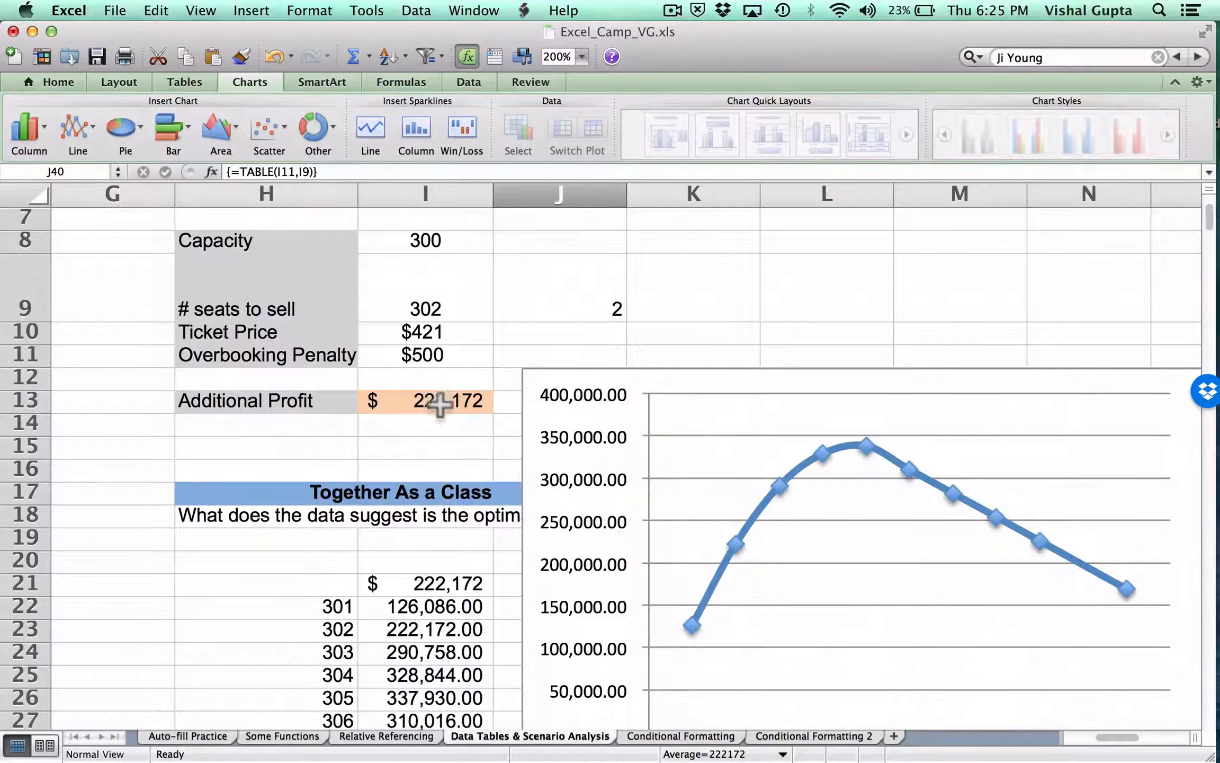
{"action": "scroll", "coordinate": [421, 441], "scroll_direction": "down", "scroll_amount": 9}
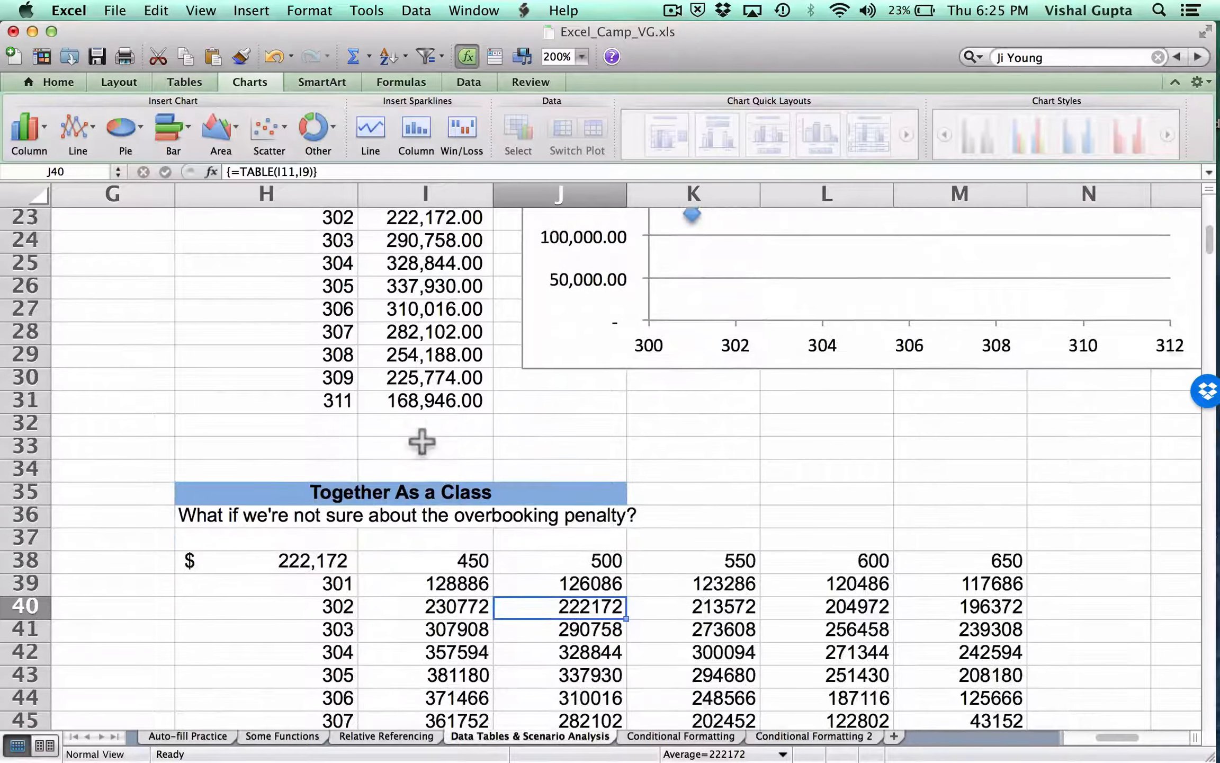
{"action": "scroll", "coordinate": [422, 442], "scroll_direction": "down", "scroll_amount": 1}
{"action": "key", "text": "Up"}
{"action": "key", "text": "Left"}
{"action": "key", "text": "shift+Right"}
{"action": "key", "text": "shift+Right"}
{"action": "key", "text": "shift+Right"}
{"action": "key", "text": "shift+Right"}
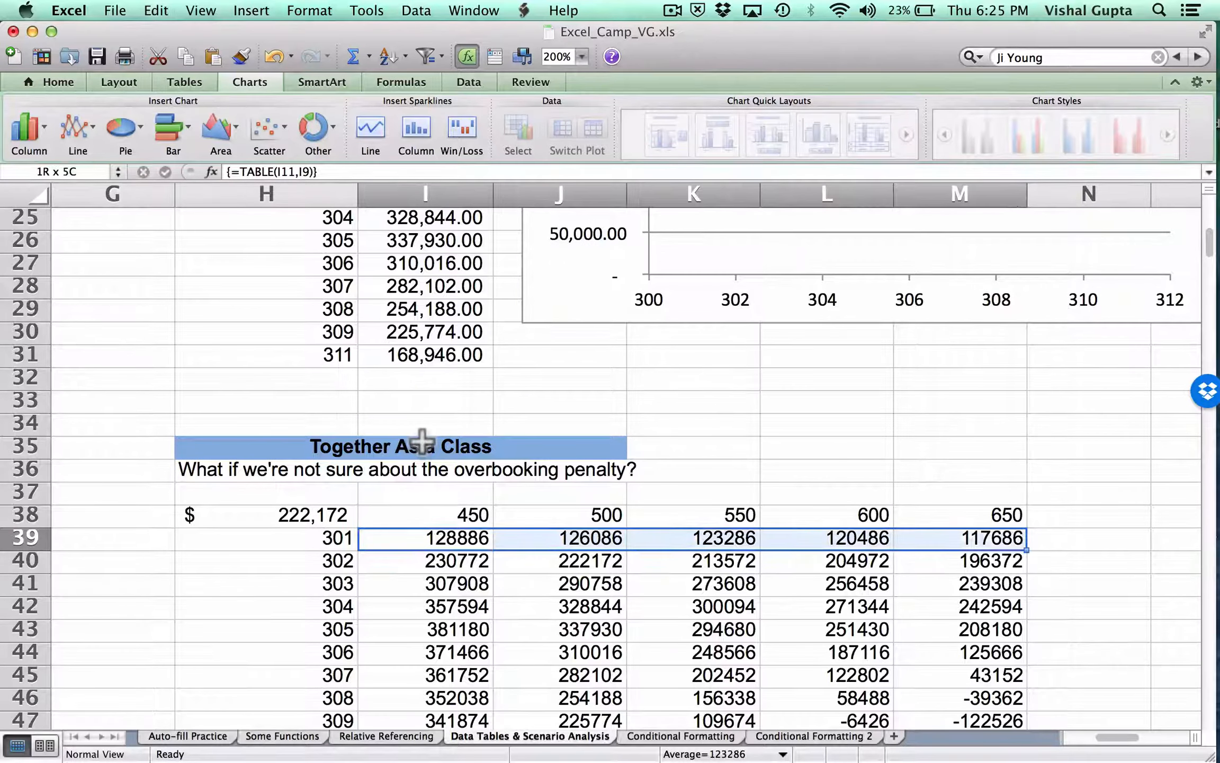
{"action": "key", "text": "super+shift+Down"}
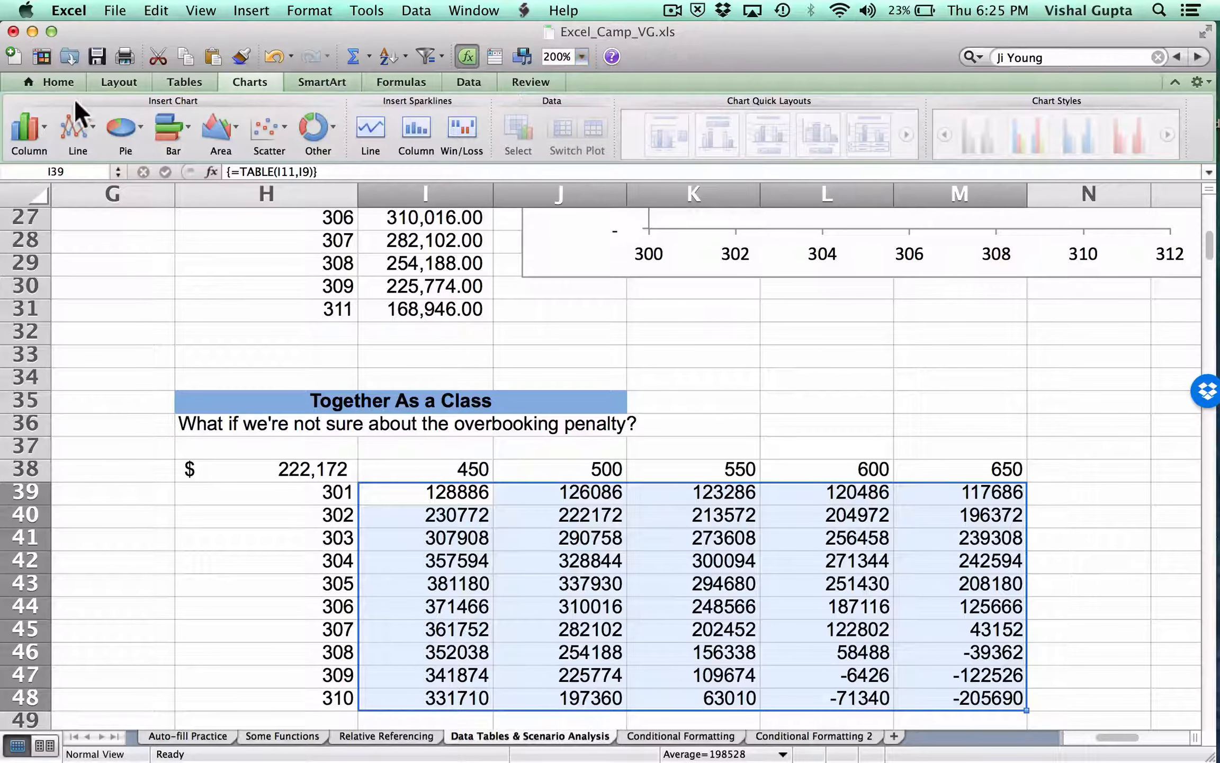
Apply Comma Style to the profit grid and decrease decimals twice to show whole numbers.
{"action": "left_click", "coordinate": [53, 85]}
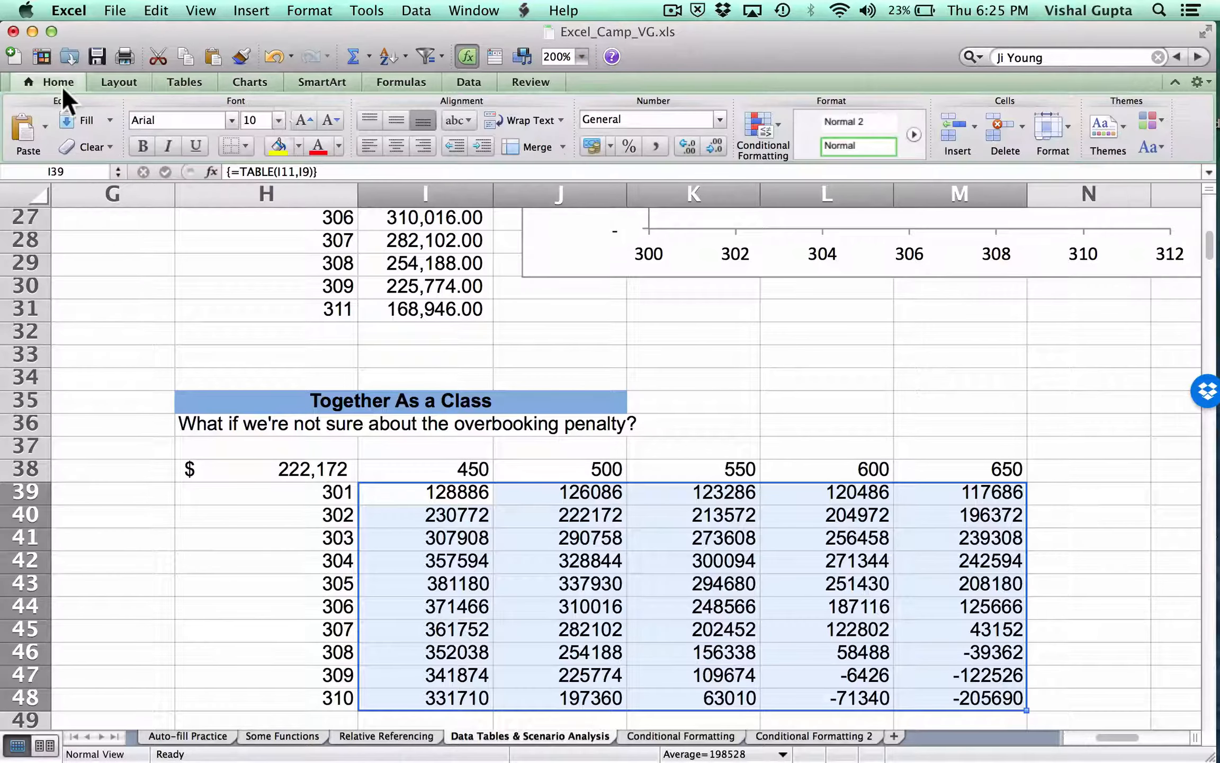
{"action": "left_click", "coordinate": [657, 146]}
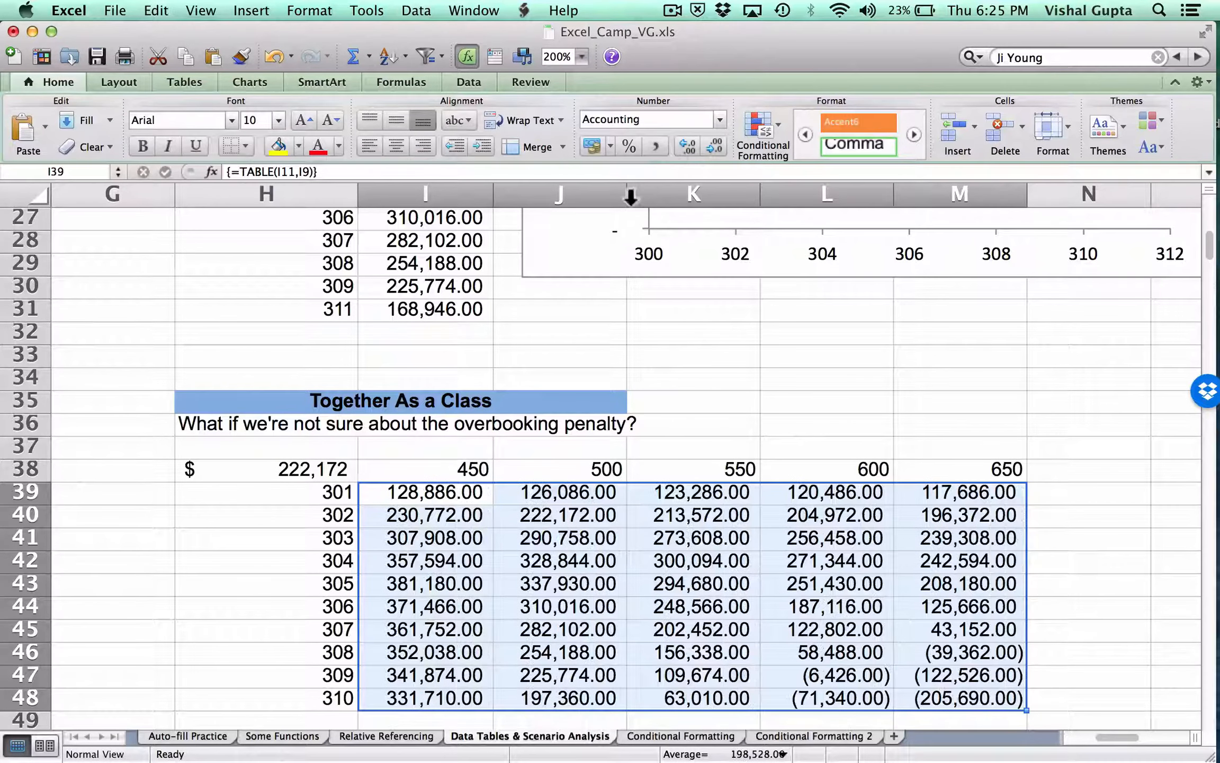
{"action": "left_click", "coordinate": [712, 139]}
{"action": "left_click", "coordinate": [712, 140]}
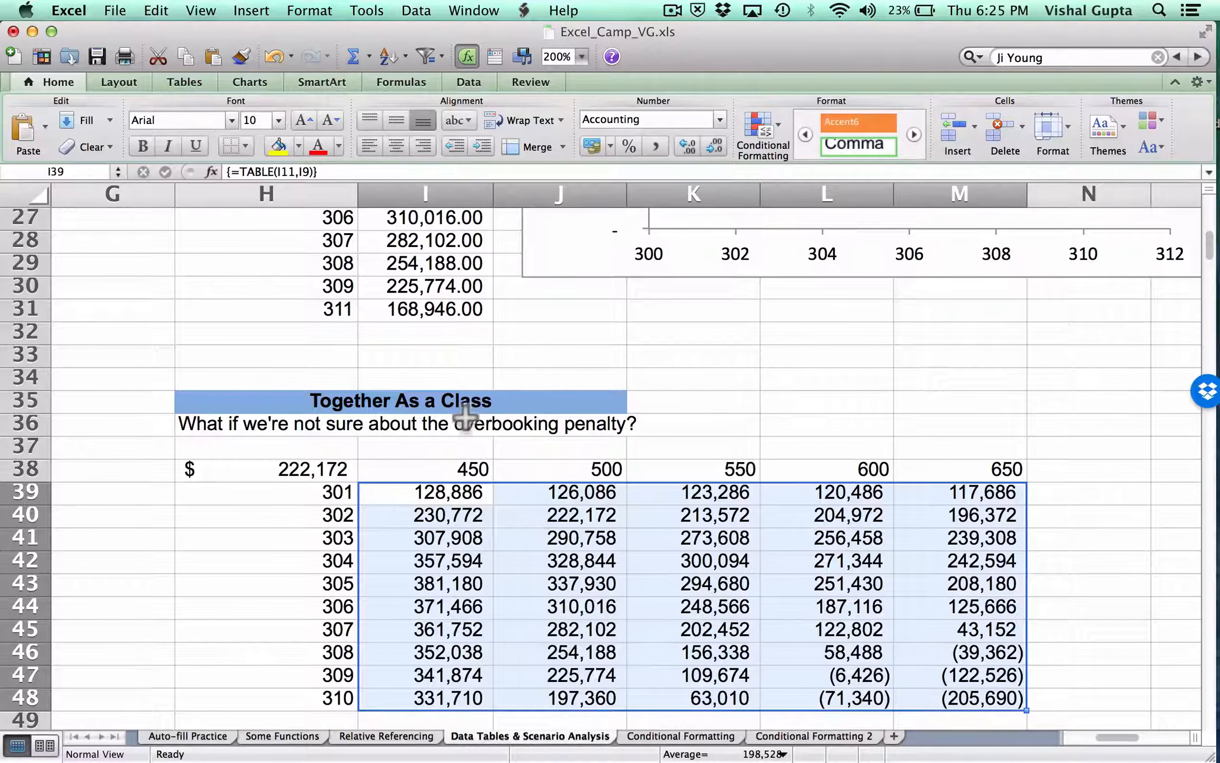
Check the H38 and TABLE formulas, then copy the whole table H38:M48.
{"action": "left_click", "coordinate": [397, 473]}
{"action": "key", "text": "Left"}
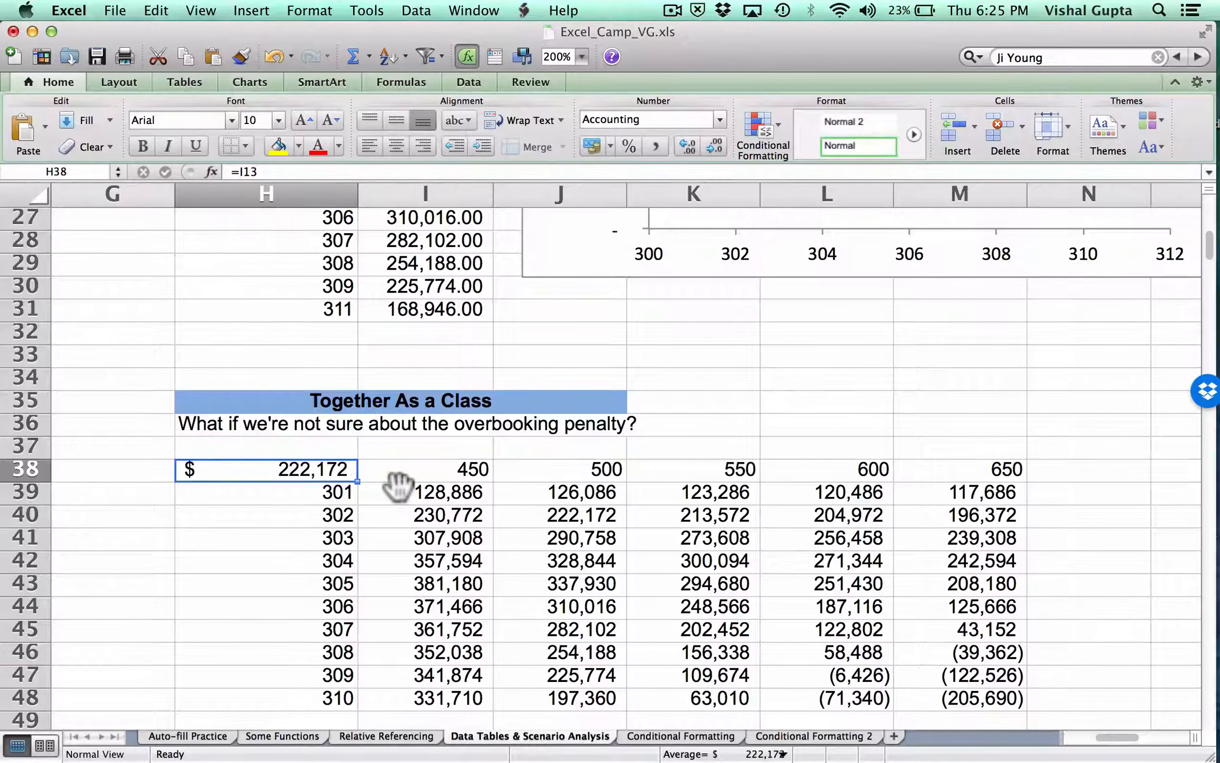
{"action": "key", "text": "Right"}
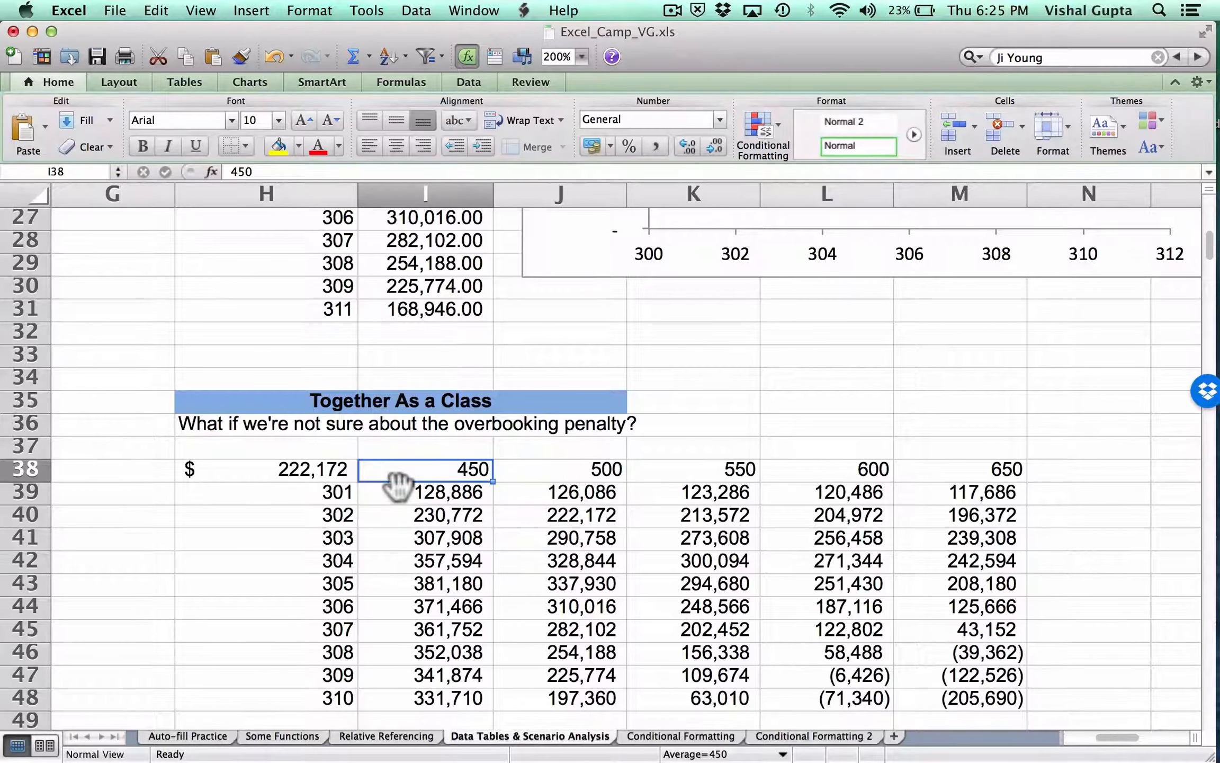
{"action": "key", "text": "Down"}
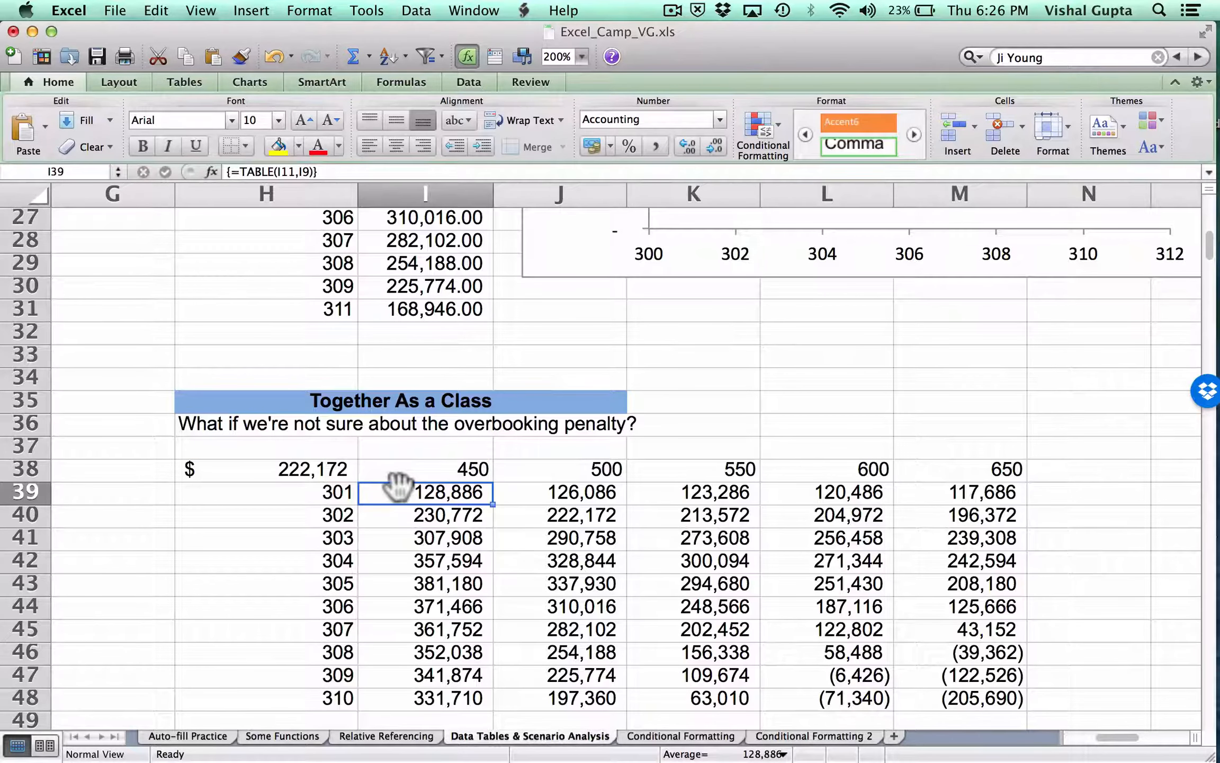
{"action": "left_click", "coordinate": [306, 473]}
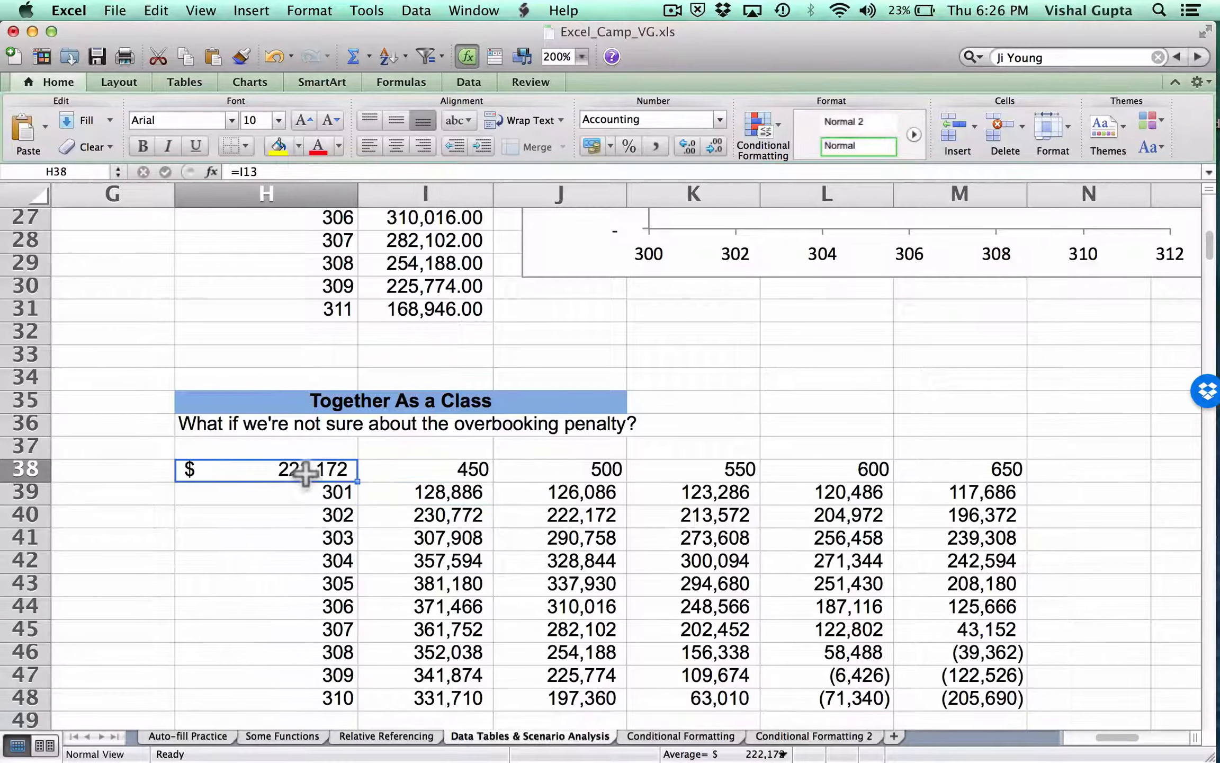
{"action": "key", "text": "shift+Right"}
{"action": "key", "text": "shift+Right"}
{"action": "key", "text": "shift+Right"}
{"action": "key", "text": "shift+Right"}
{"action": "key", "text": "shift+Right"}
{"action": "key", "text": "shift+Down"}
{"action": "key", "text": "shift+Down"}
{"action": "key", "text": "shift+Down"}
{"action": "key", "text": "shift+Down"}
{"action": "key", "text": "shift+Down"}
{"action": "key", "text": "shift+Down"}
{"action": "key", "text": "shift+Down"}
{"action": "key", "text": "shift+Down"}
{"action": "key", "text": "shift+Down"}
{"action": "key", "text": "shift+Down"}
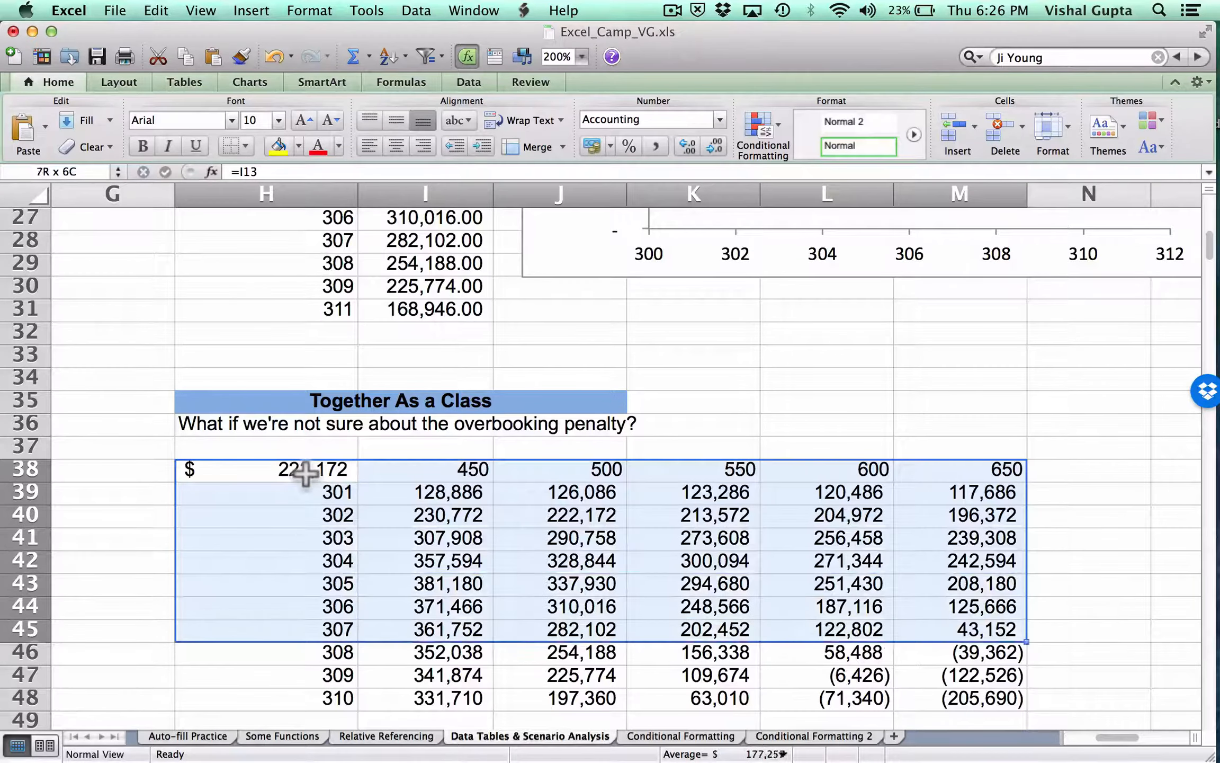
{"action": "key", "text": "super+c"}
Paste the table at P38 as values with source formatting.
{"action": "scroll", "coordinate": [305, 473], "scroll_direction": "right", "scroll_amount": 10}
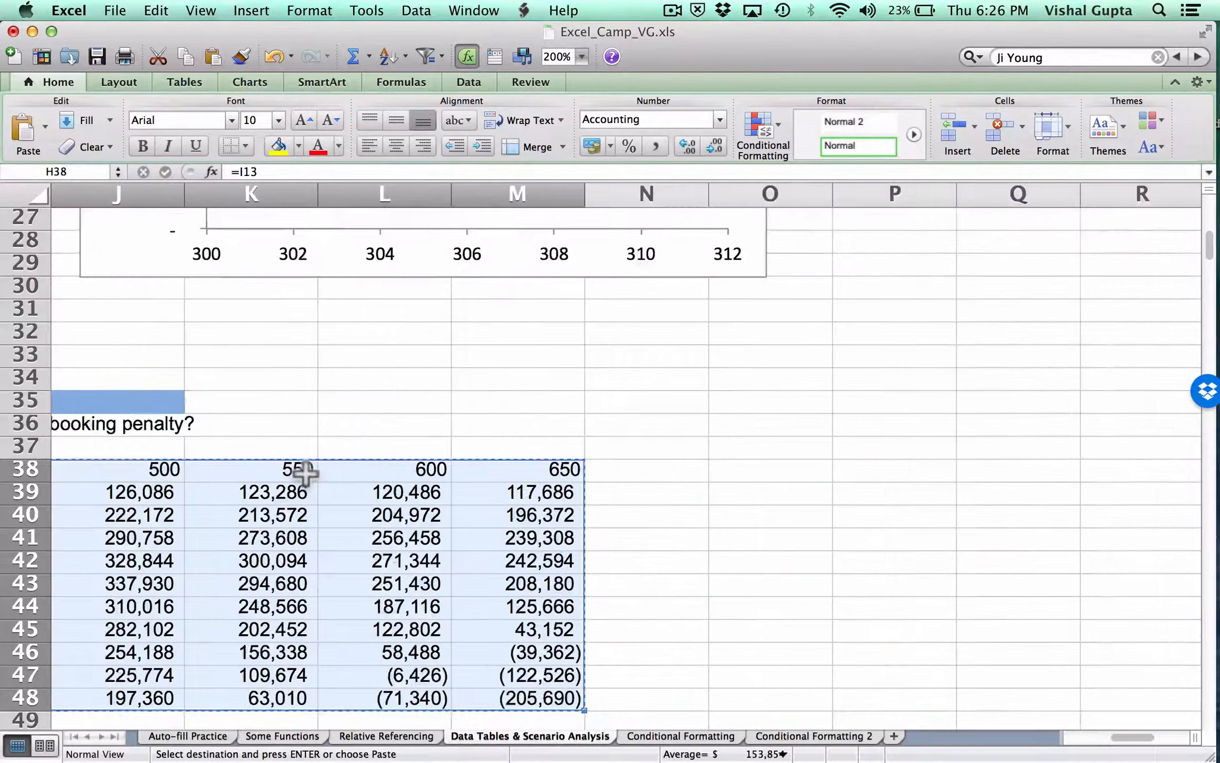
{"action": "left_click", "coordinate": [594, 474]}
{"action": "key", "text": "super+v"}
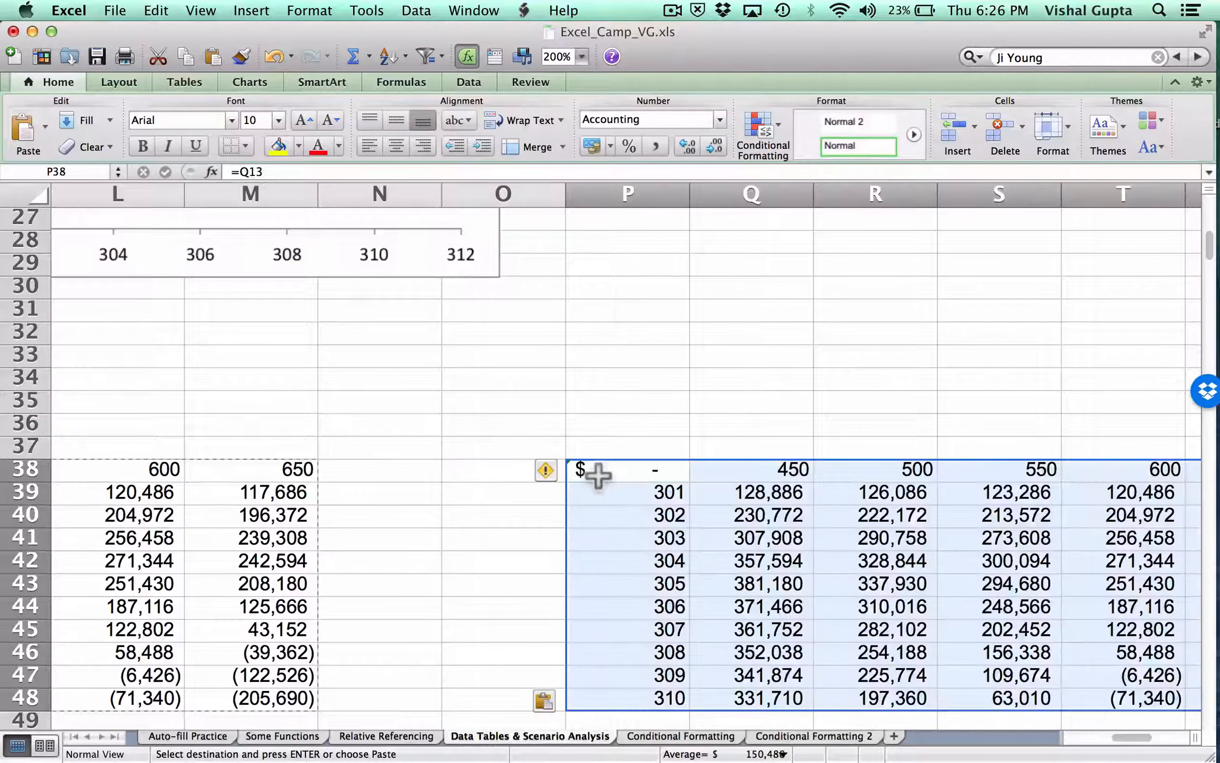
{"action": "left_click", "coordinate": [543, 702]}
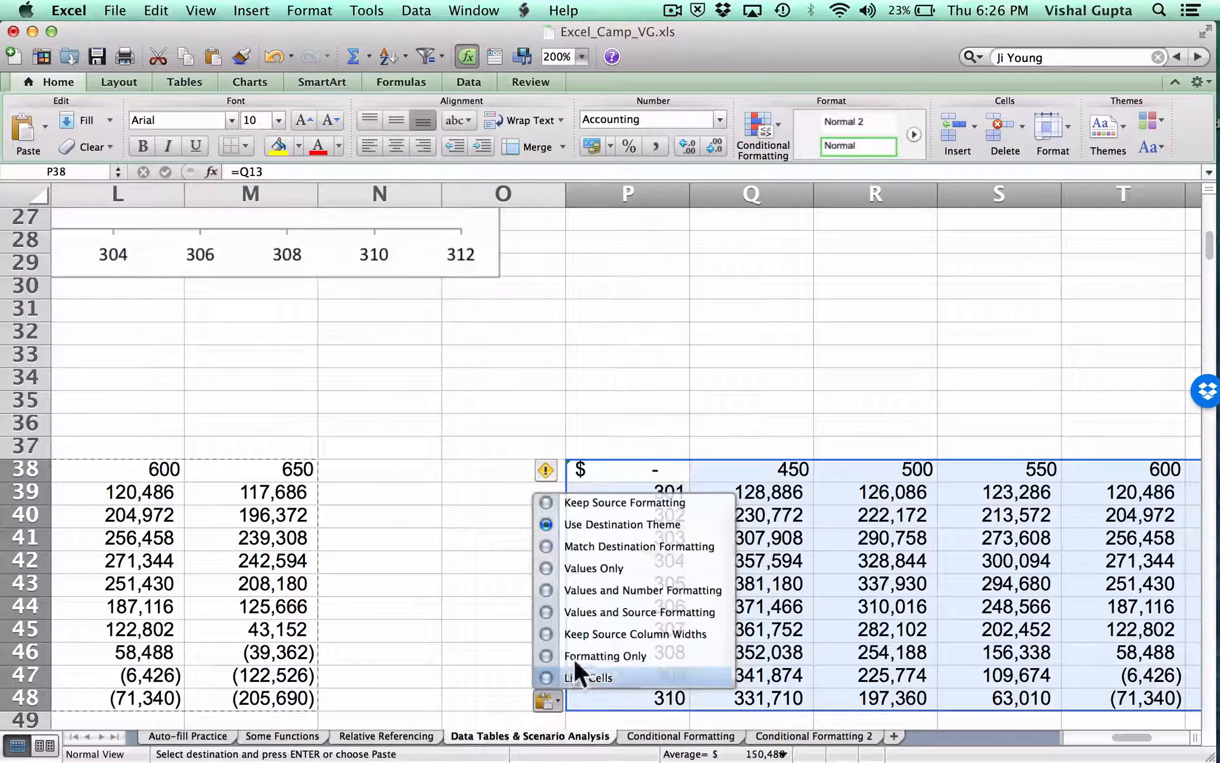
{"action": "left_click", "coordinate": [633, 569]}
{"action": "left_click", "coordinate": [549, 698]}
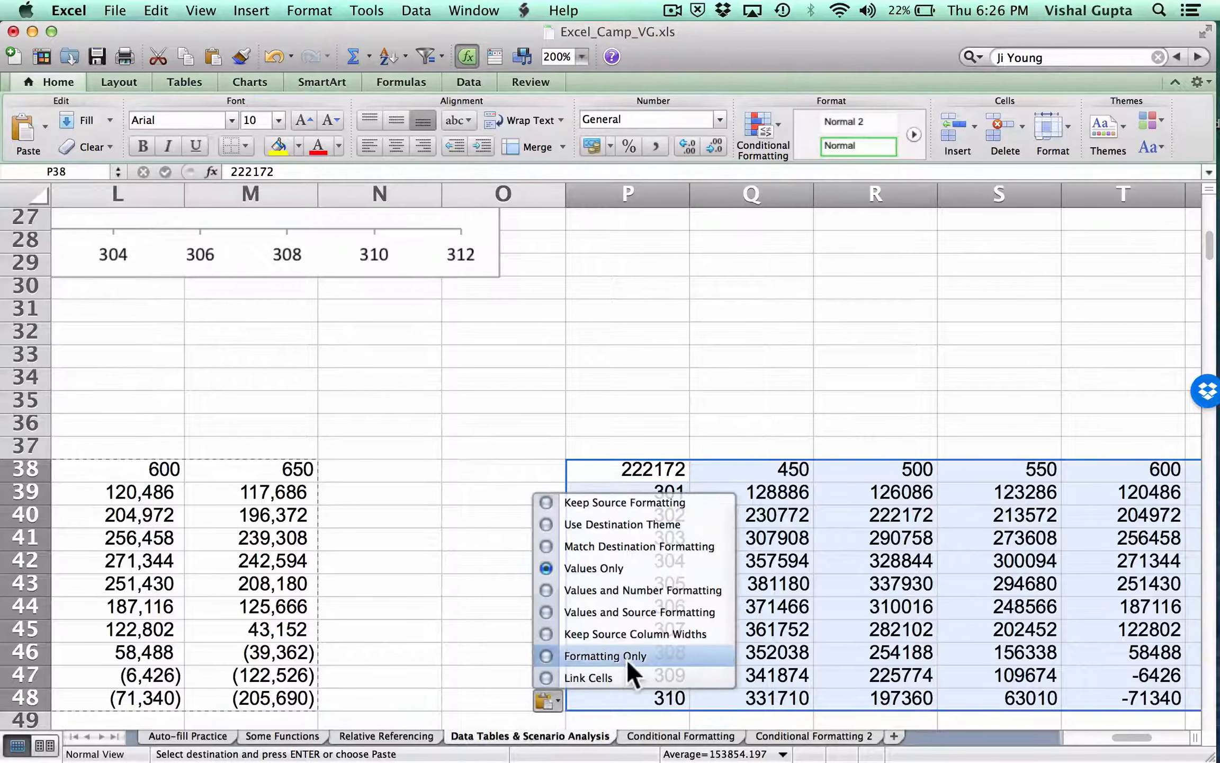
{"action": "left_click", "coordinate": [641, 610]}
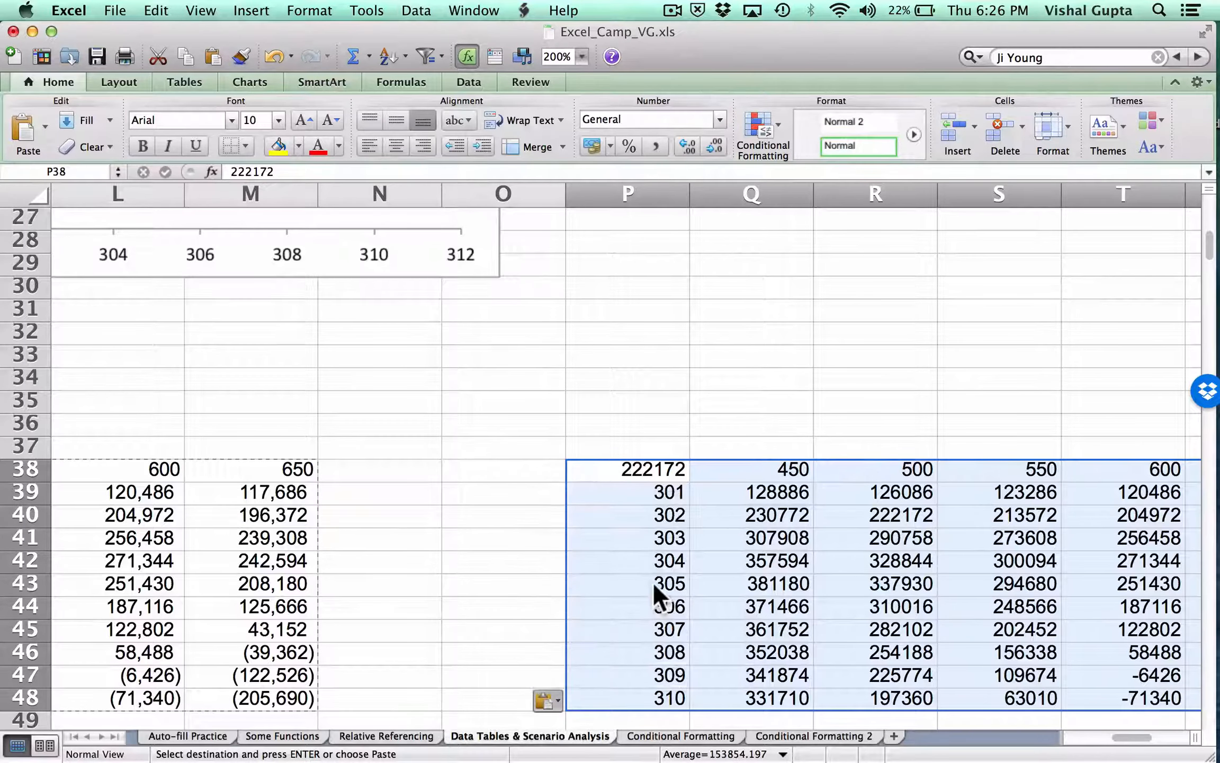
Clear the corner cell P38 and select the copied grid P38:U48.
{"action": "left_click", "coordinate": [638, 471]}
{"action": "key", "text": "Delete"}
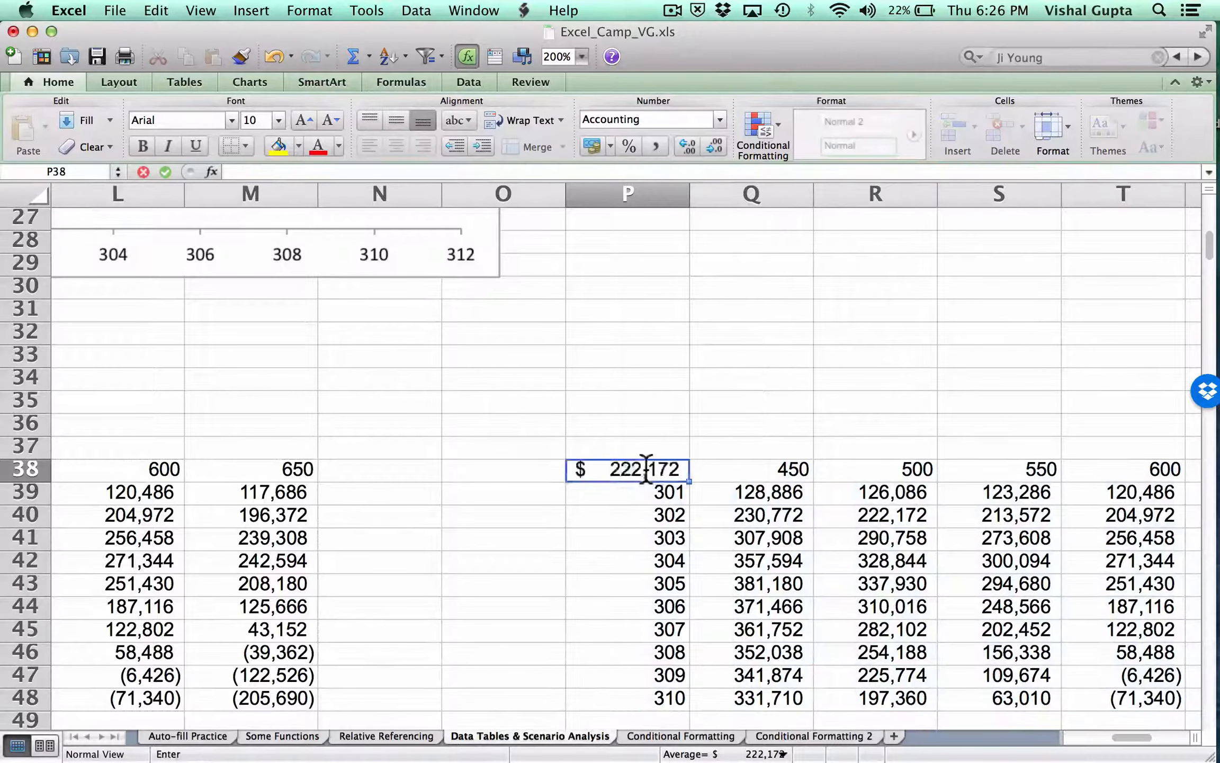
{"action": "key", "text": "Right"}
{"action": "key", "text": "Right"}
{"action": "key", "text": "Right"}
{"action": "key", "text": "Right"}
{"action": "key", "text": "Right"}
{"action": "key", "text": "Right"}
{"action": "key", "text": "Left"}
{"action": "key", "text": "Left"}
{"action": "key", "text": "Left"}
{"action": "key", "text": "Left"}
{"action": "key", "text": "Left"}
{"action": "key", "text": "Left"}
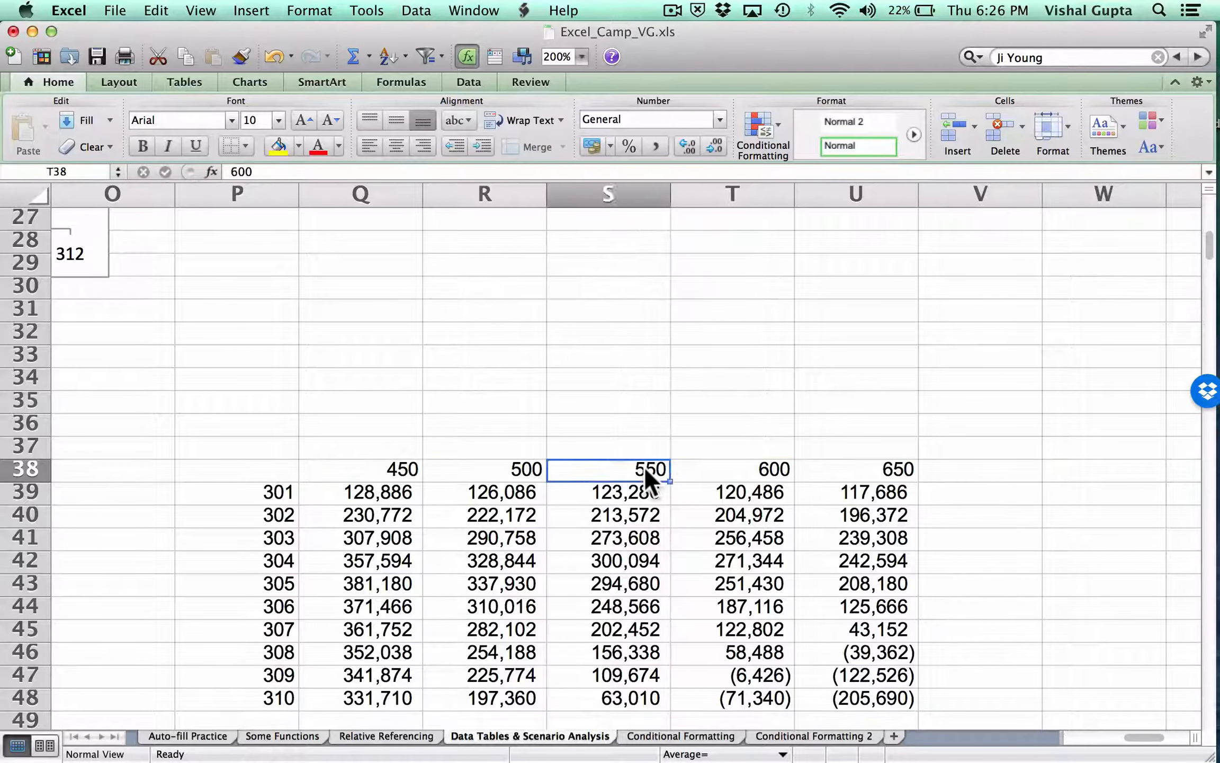
{"action": "key", "text": "shift+Right"}
{"action": "key", "text": "shift+Right"}
{"action": "key", "text": "shift+Right"}
{"action": "key", "text": "shift+Right"}
{"action": "key", "text": "shift+Right"}
{"action": "key", "text": "shift+Down"}
{"action": "key", "text": "shift+Down"}
{"action": "key", "text": "shift+Down"}
{"action": "key", "text": "shift+Down"}
{"action": "key", "text": "shift+Down"}
{"action": "key", "text": "shift+Down"}
{"action": "key", "text": "shift+Down"}
{"action": "key", "text": "shift+Down"}
{"action": "key", "text": "shift+Down"}
{"action": "key", "text": "shift+Down"}
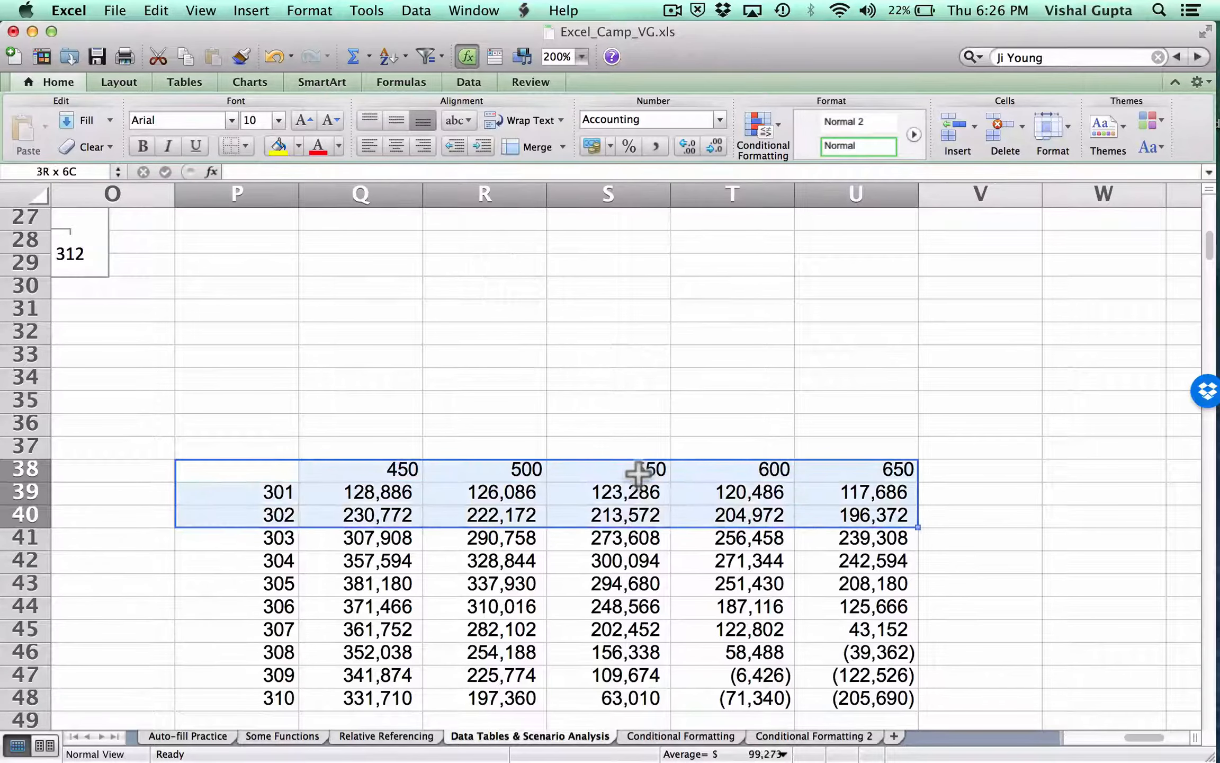
Insert a smooth-marked scatter chart from the copied table P38:U48.
{"action": "left_click", "coordinate": [250, 82]}
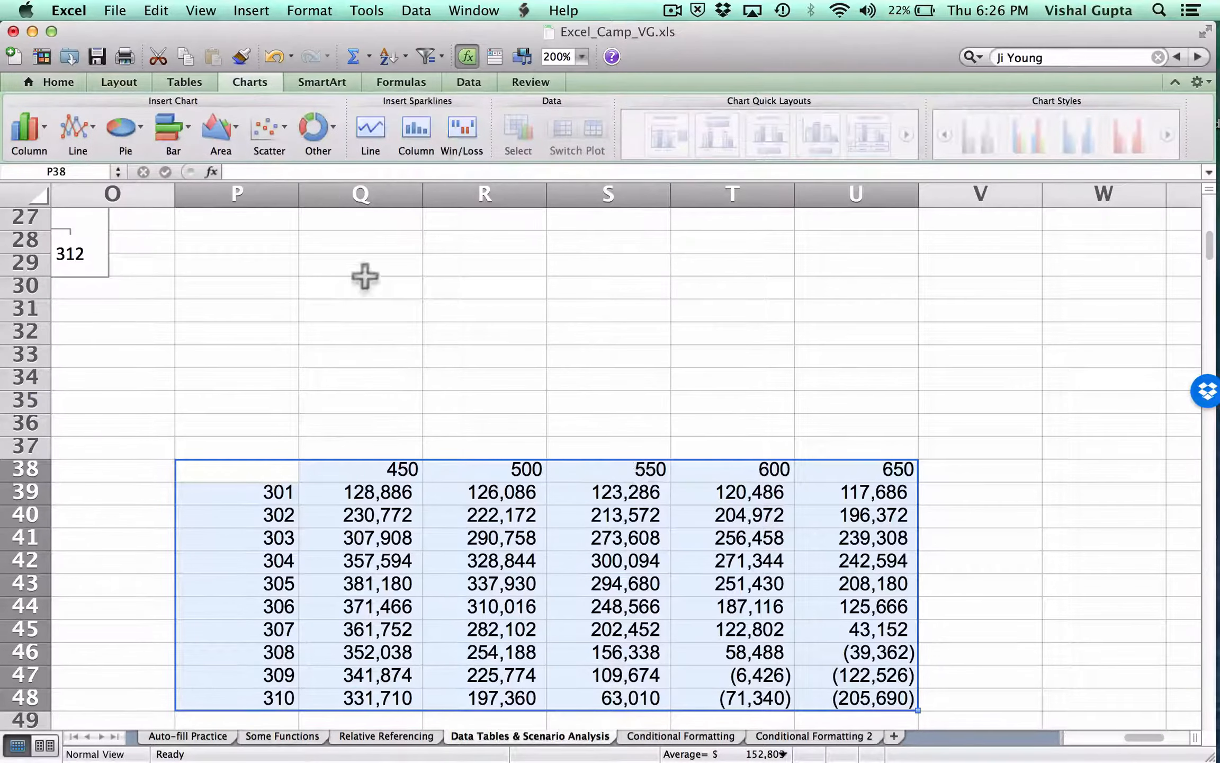
{"action": "left_click", "coordinate": [254, 132]}
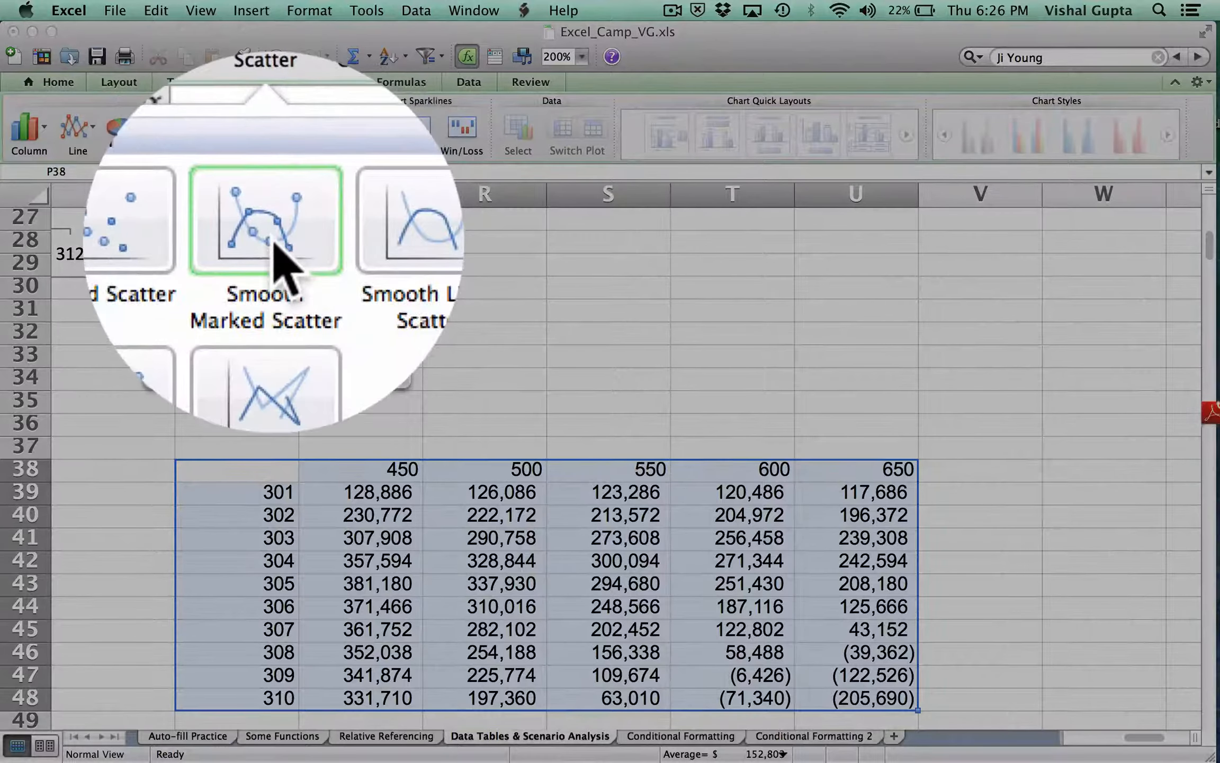
{"action": "left_click", "coordinate": [286, 270]}
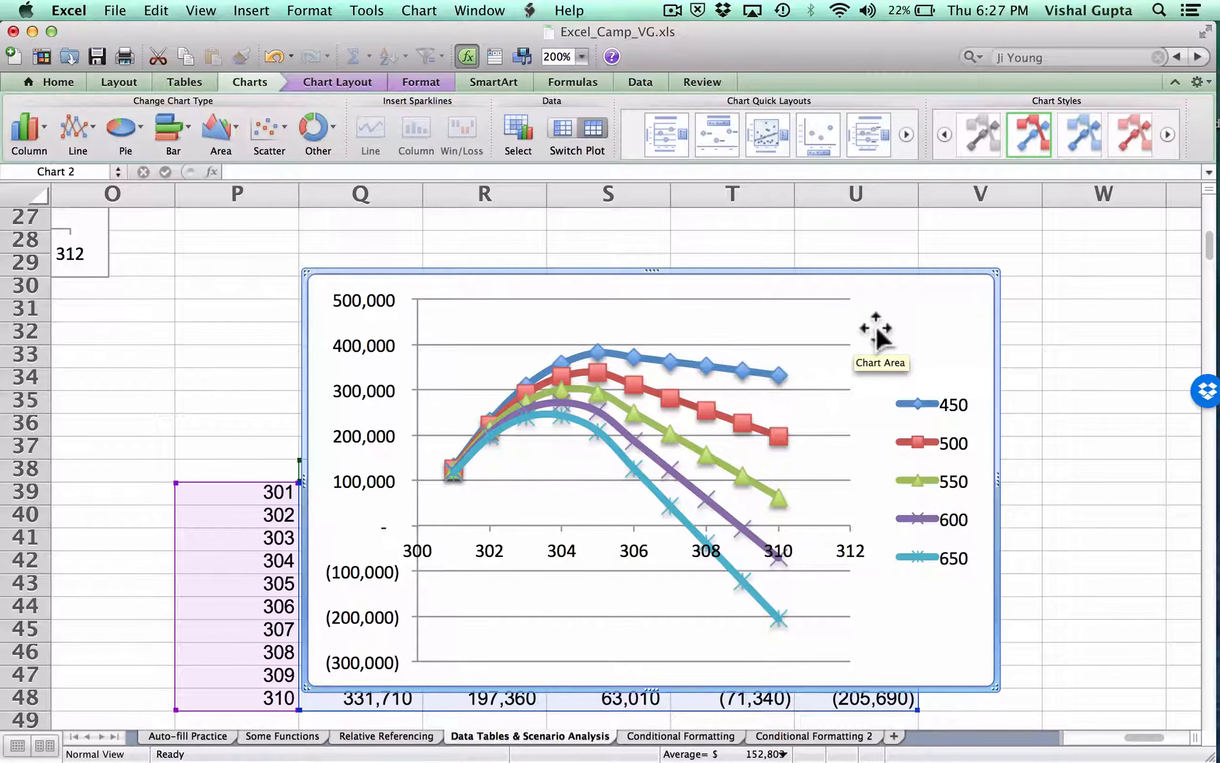
Move the chart up and to the right beside the table, then deselect it.
{"action": "left_click", "coordinate": [182, 387]}
{"action": "left_click_drag", "start_coordinate": [634, 283], "coordinate": [763, 239]}
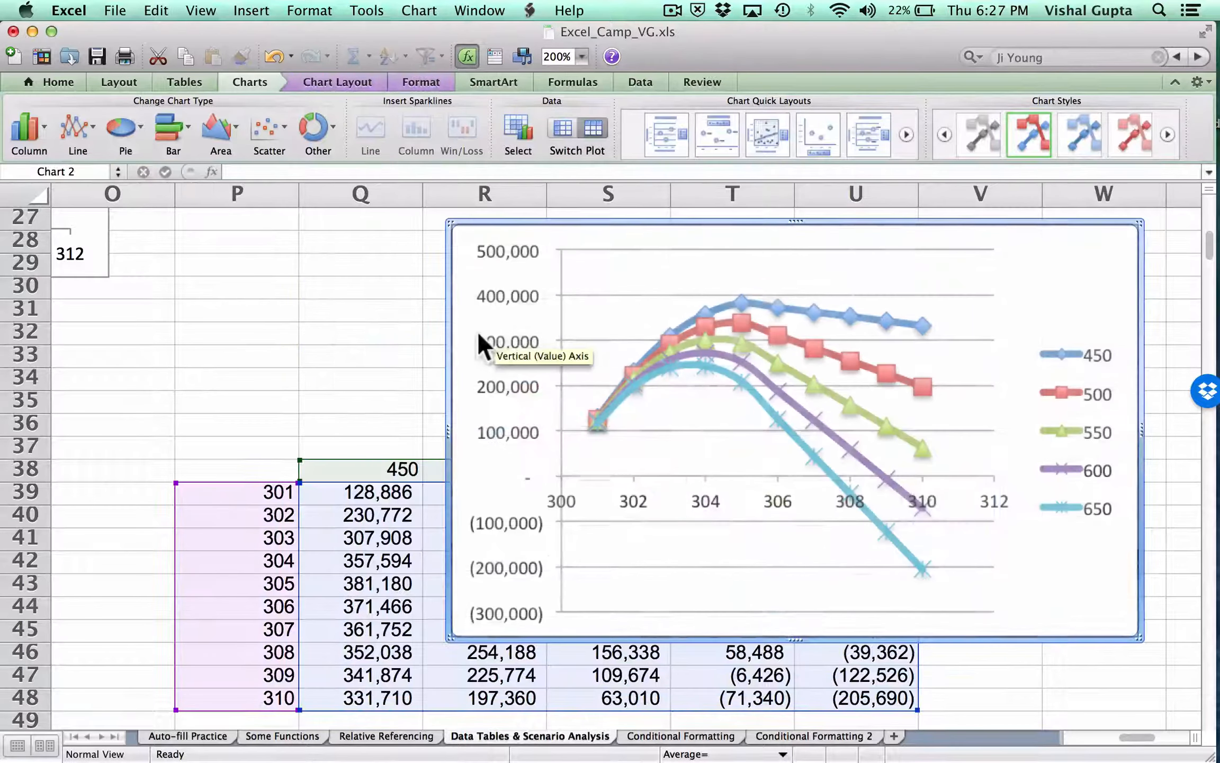
{"action": "left_click", "coordinate": [323, 361]}
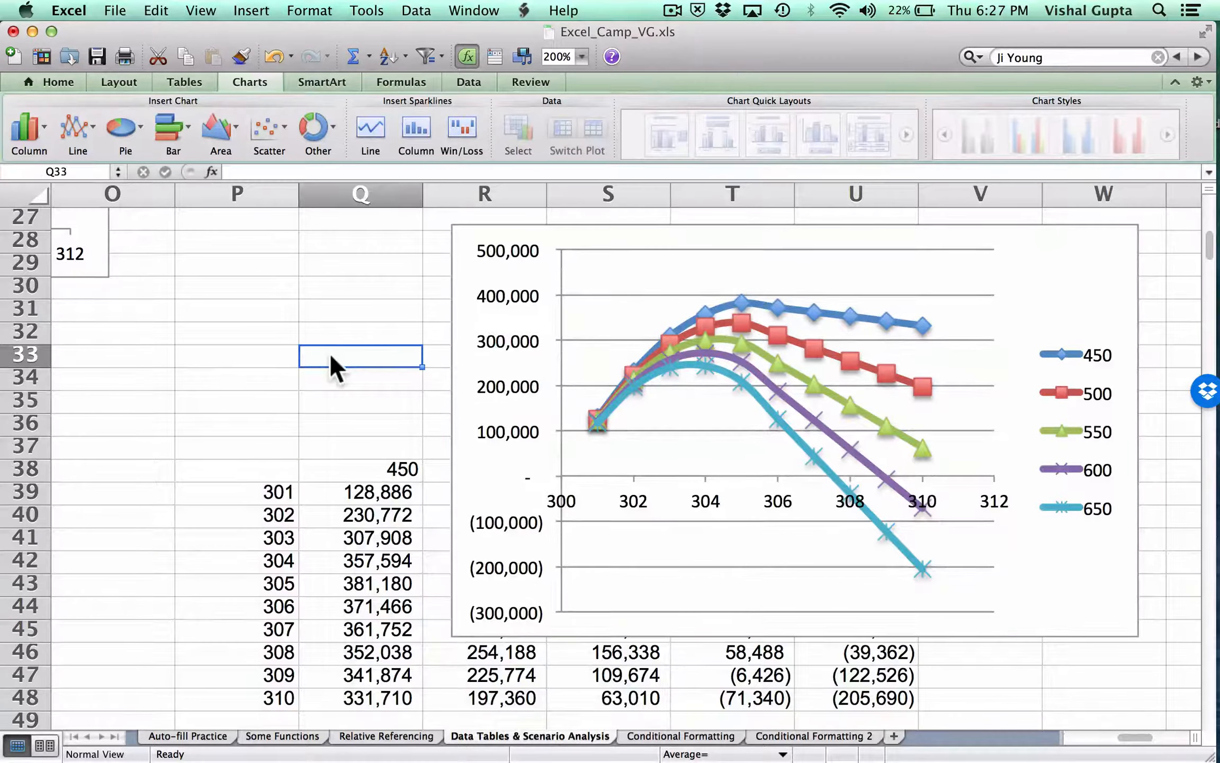